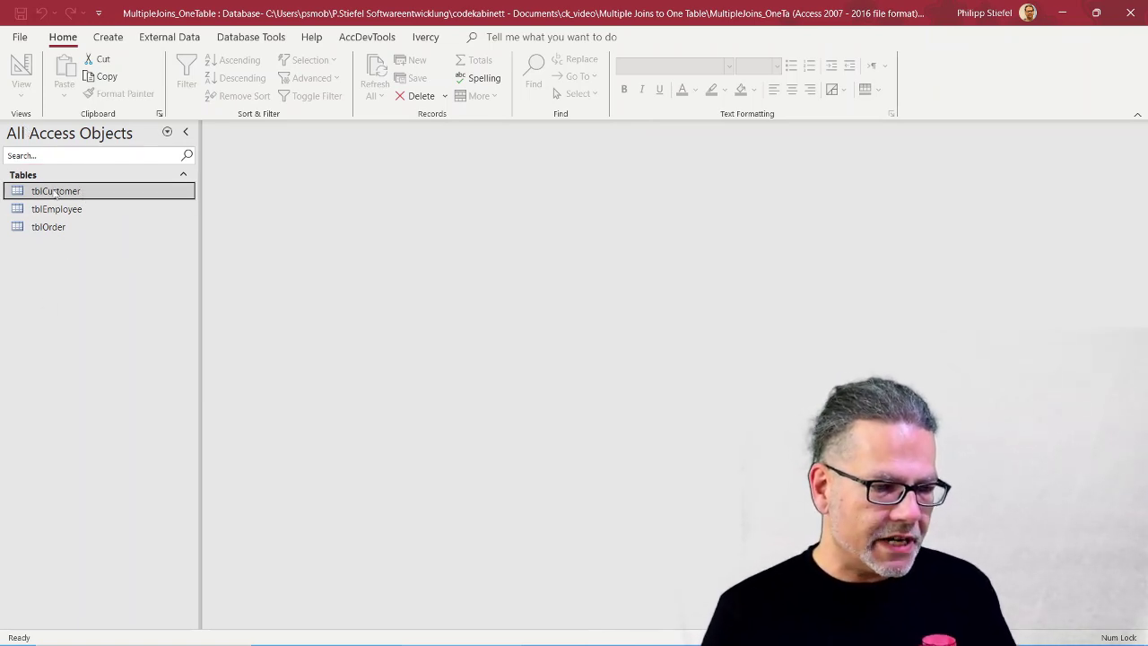
- Open the tblOrder table and examine its EnteredBy, ApprovedBy and FullfilledBy columns
{"action": "left_click", "coordinate": [52, 230]}
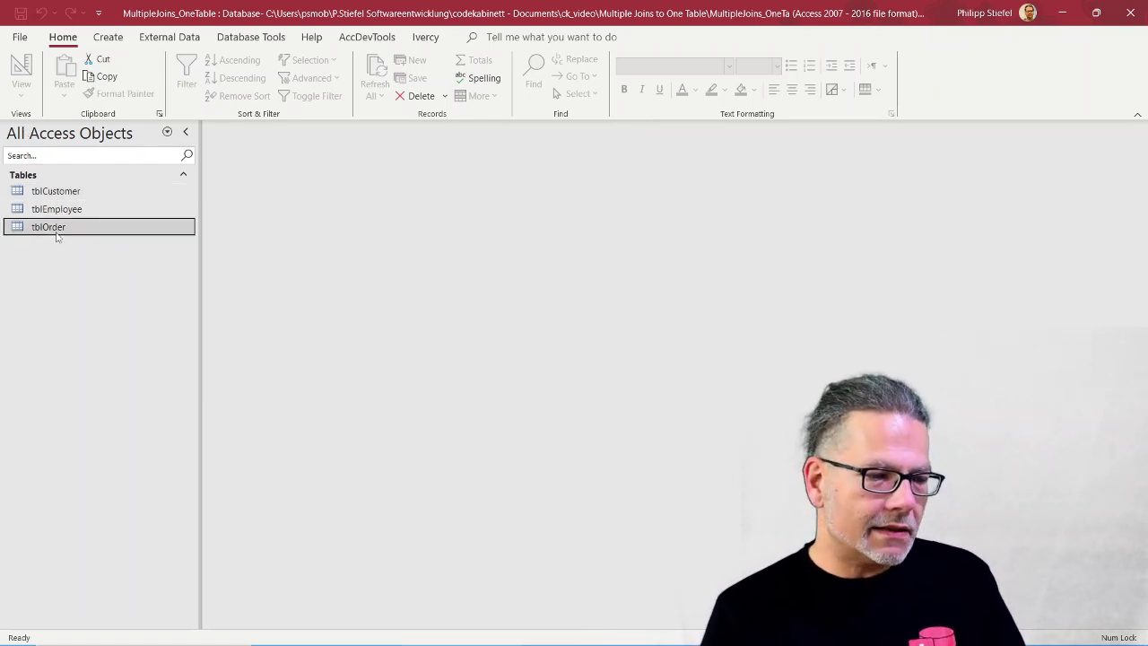
{"action": "double_click", "coordinate": [54, 228]}
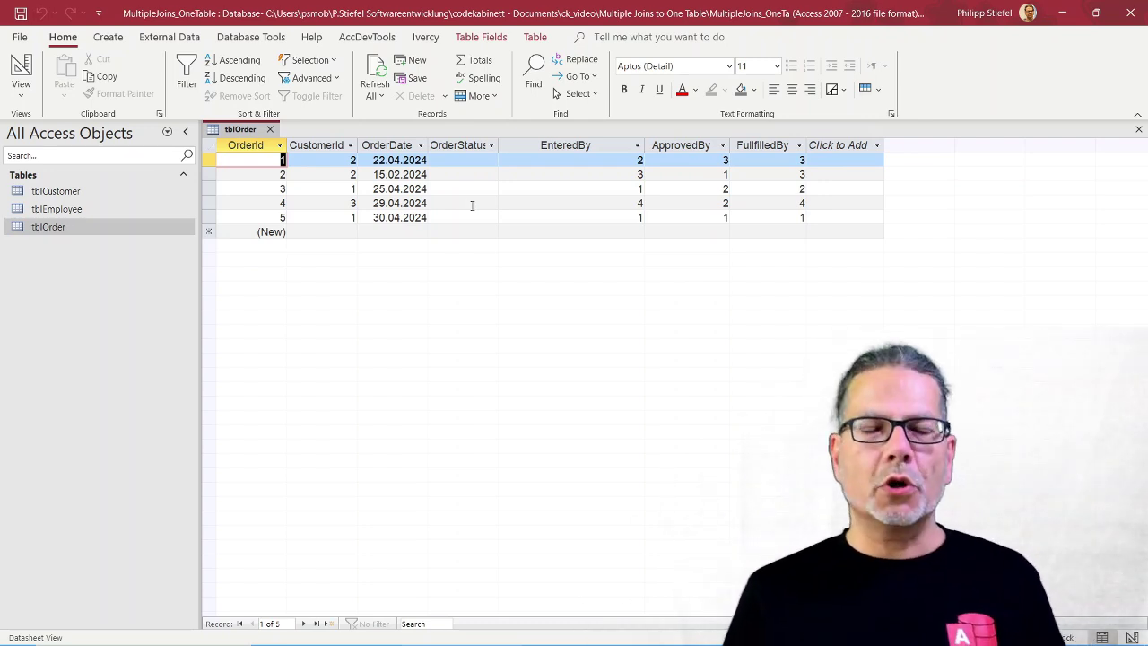
{"action": "left_click", "coordinate": [566, 145]}
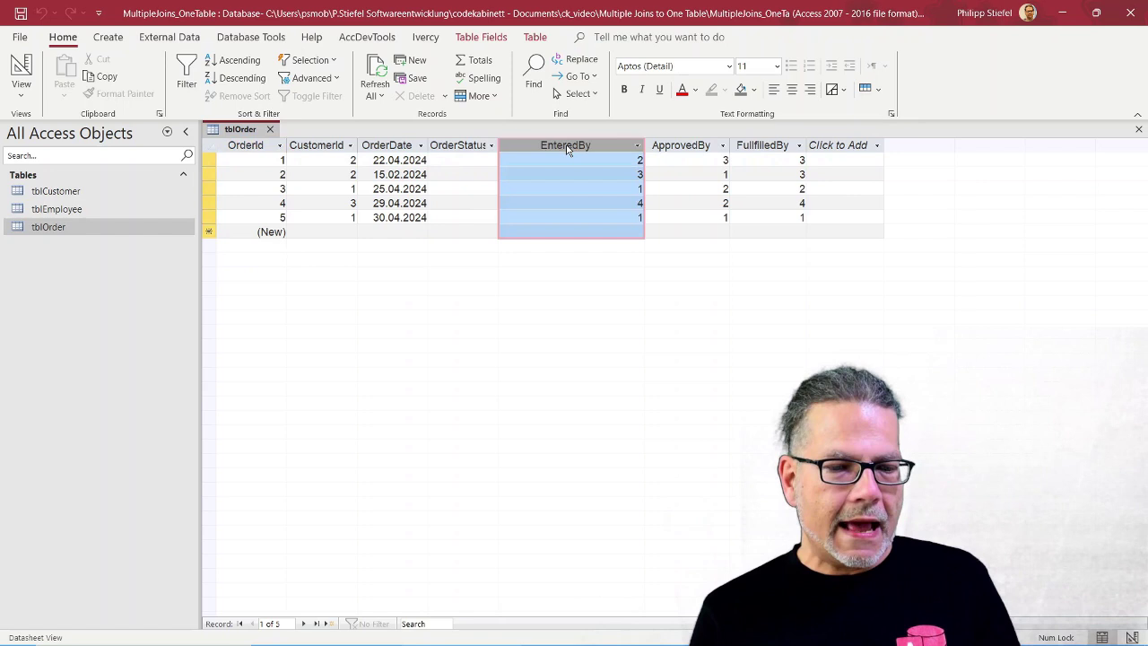
{"action": "left_click", "coordinate": [682, 146]}
{"action": "left_click", "coordinate": [764, 147]}
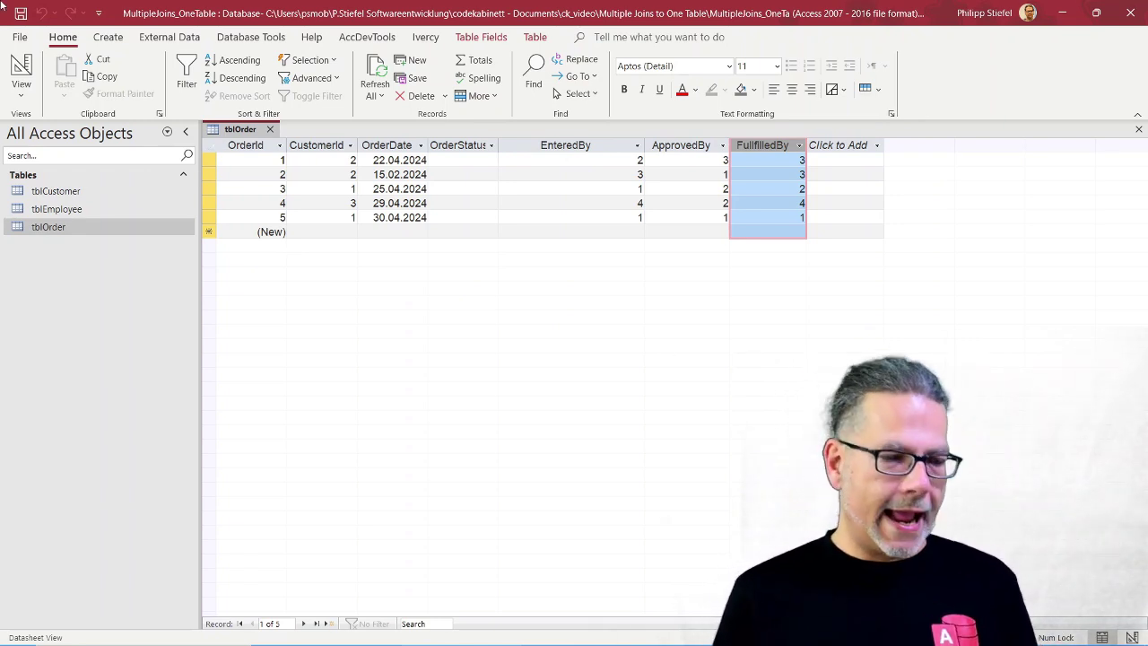
- View the tblEmployee table with its EmployeeName column widened, and close both open tables without saving layout changes
{"action": "double_click", "coordinate": [88, 210]}
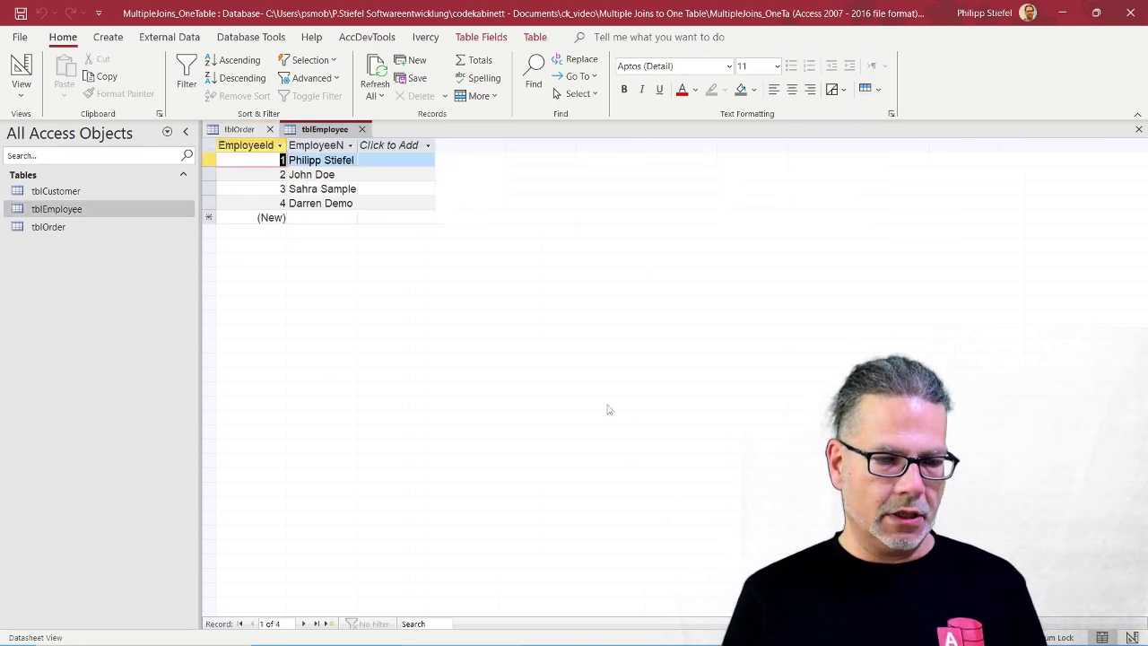
{"action": "left_click_drag", "start_coordinate": [358, 145], "coordinate": [420, 144]}
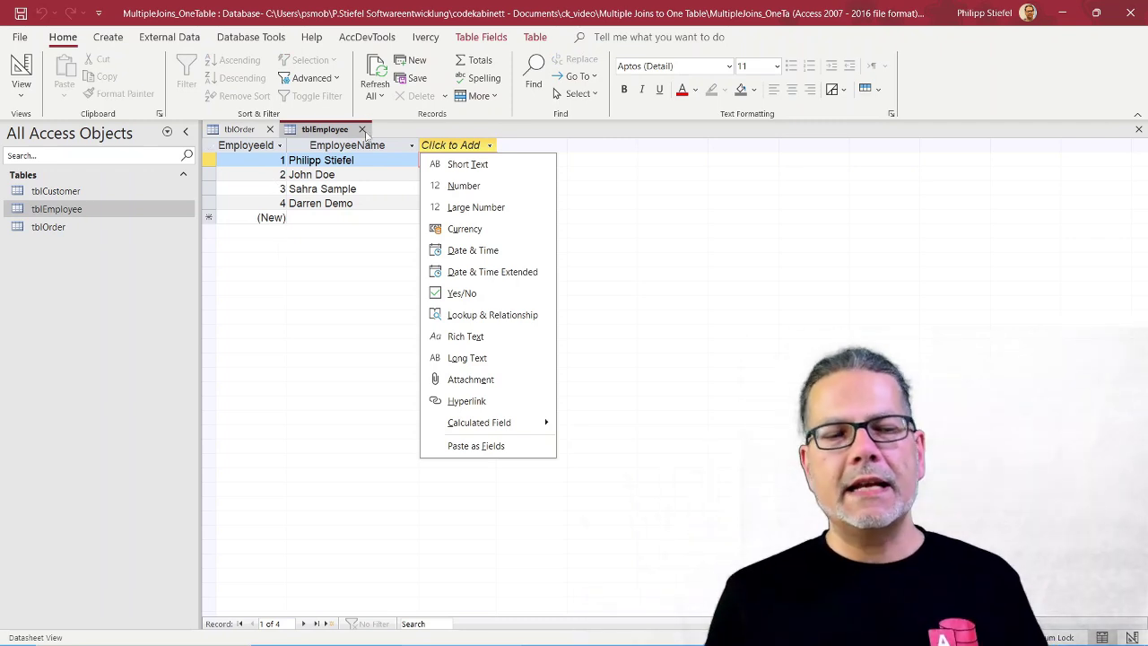
{"action": "key", "text": "Escape"}
{"action": "left_click", "coordinate": [362, 129]}
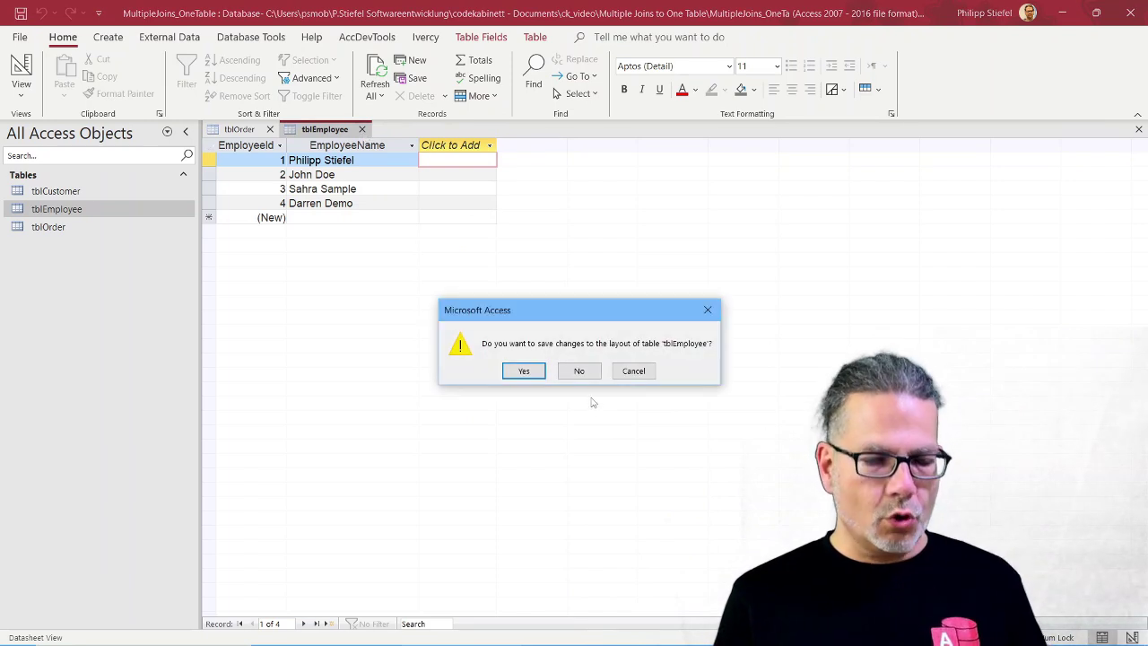
{"action": "left_click", "coordinate": [580, 373]}
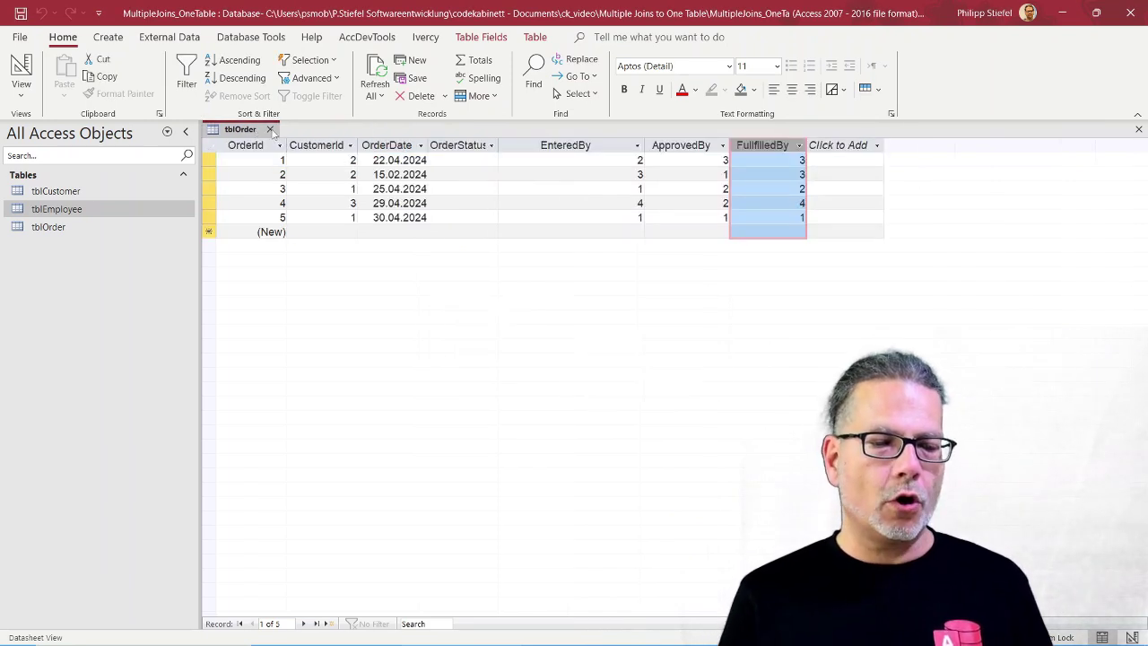
{"action": "left_click", "coordinate": [270, 130]}
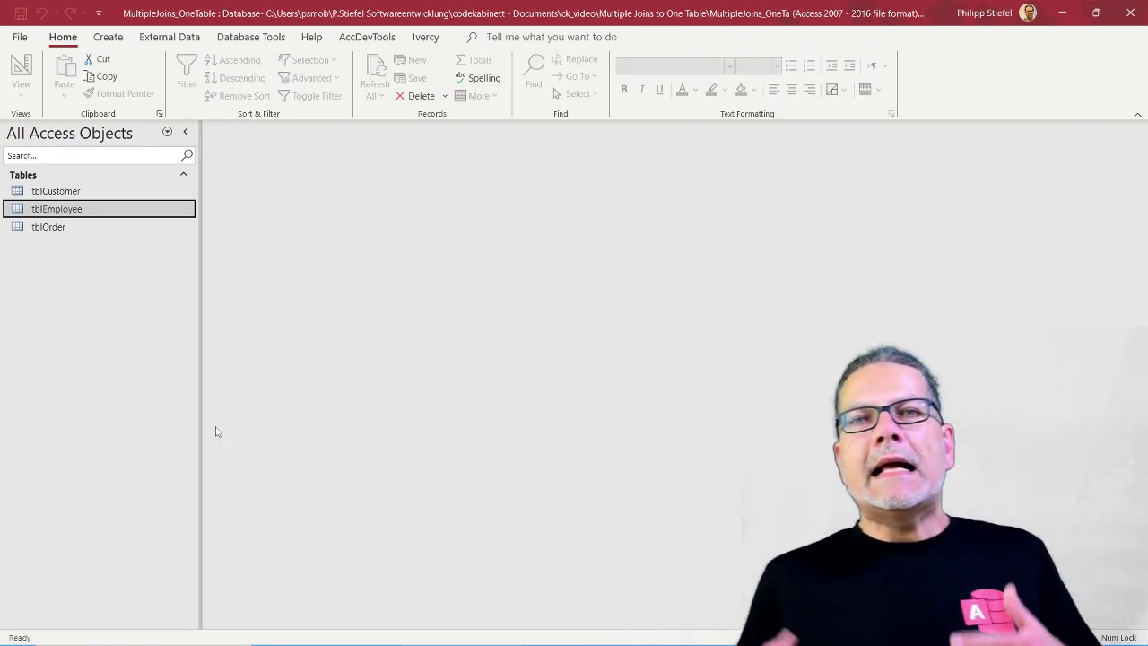
- Open the database relationships diagram and review the EnteredBy, ApprovedBy and FullfilledBy fields of tblOrder
{"action": "left_click", "coordinate": [244, 38]}
{"action": "left_click", "coordinate": [190, 79]}
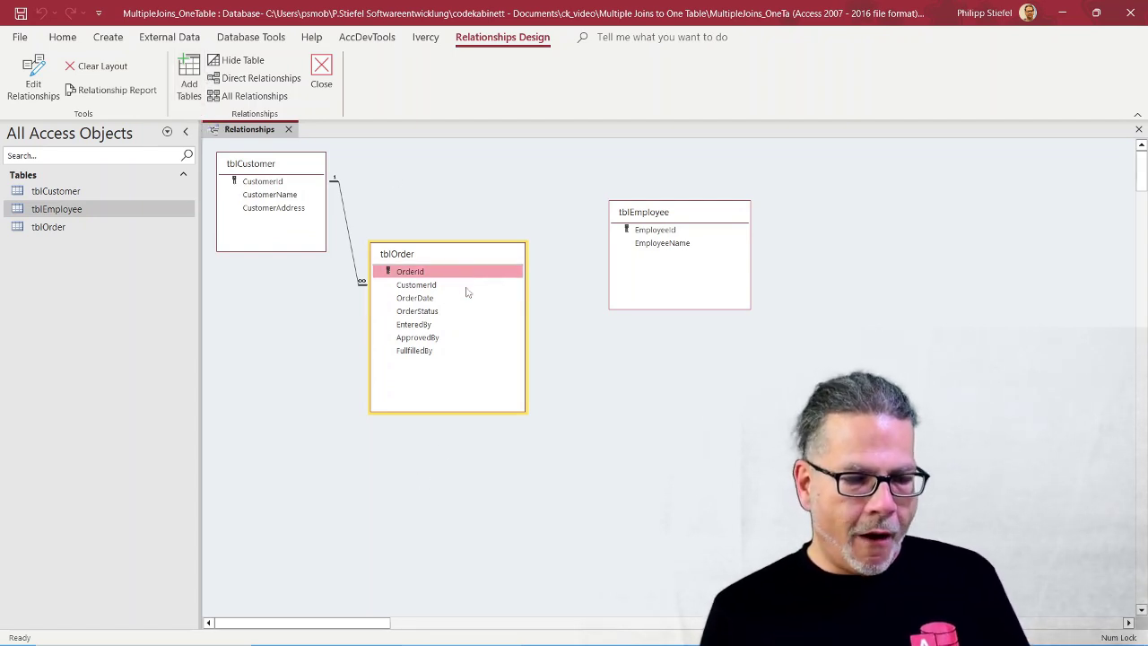
{"action": "left_click", "coordinate": [457, 324]}
{"action": "left_click", "coordinate": [456, 337]}
{"action": "left_click", "coordinate": [454, 351]}
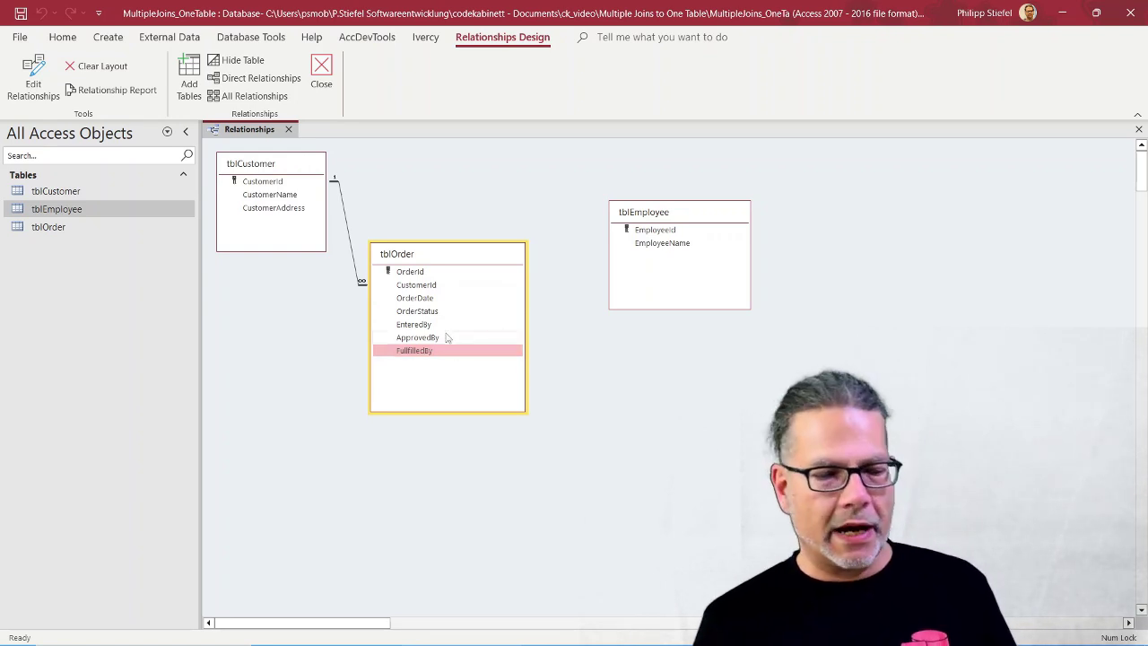
{"action": "left_click", "coordinate": [444, 336]}
{"action": "left_click", "coordinate": [431, 326]}
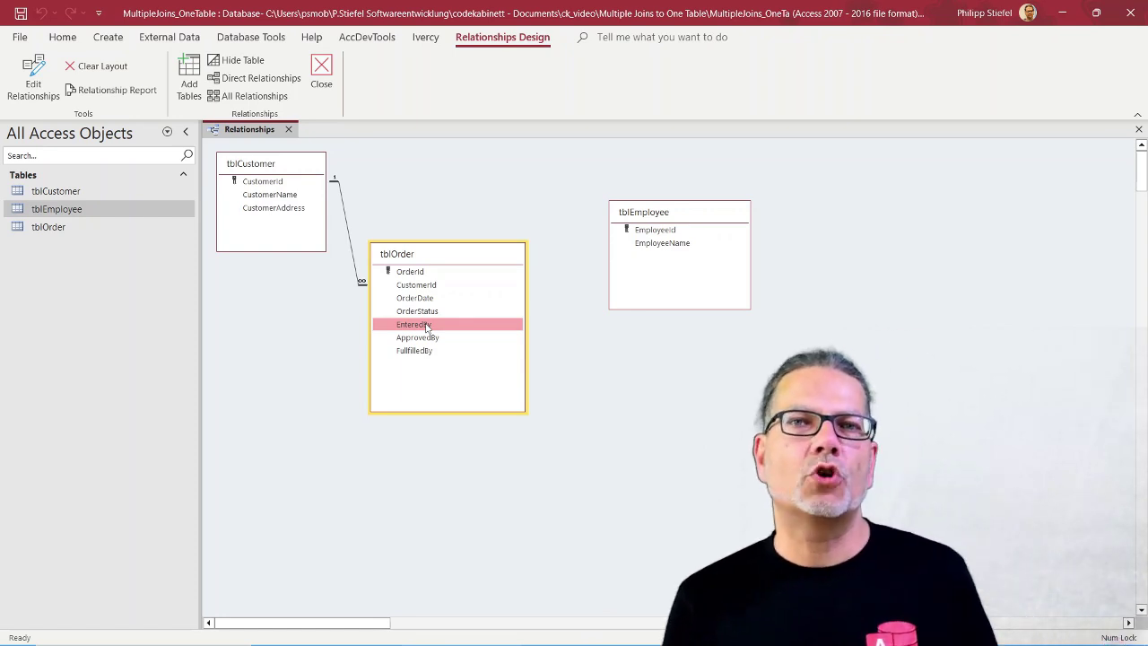
- Create a relationship between EnteredBy in tblOrder and EmployeeId in tblEmployee with referential integrity enforced
{"action": "left_click_drag", "start_coordinate": [422, 326], "coordinate": [653, 231]}
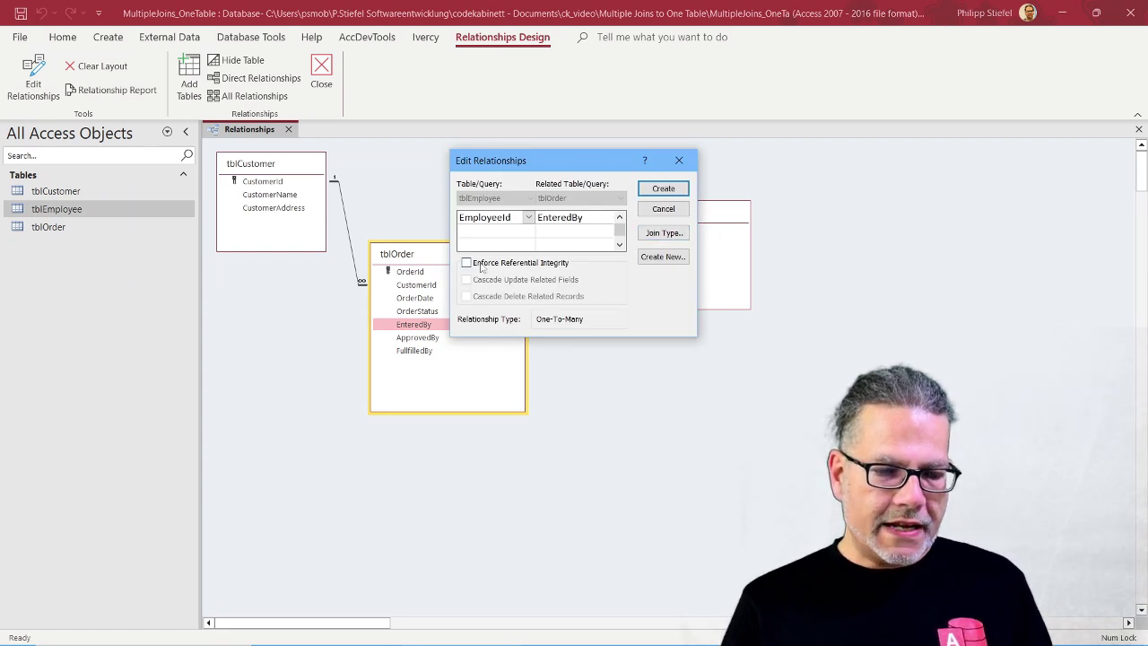
{"action": "left_click", "coordinate": [466, 262]}
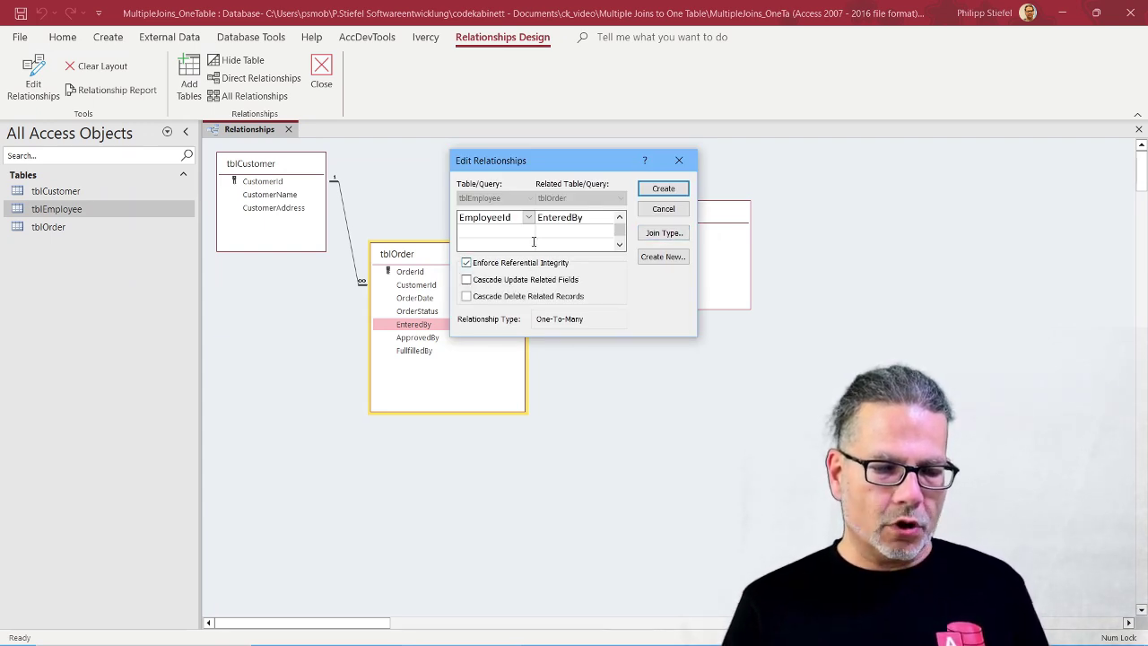
{"action": "left_click", "coordinate": [663, 190]}
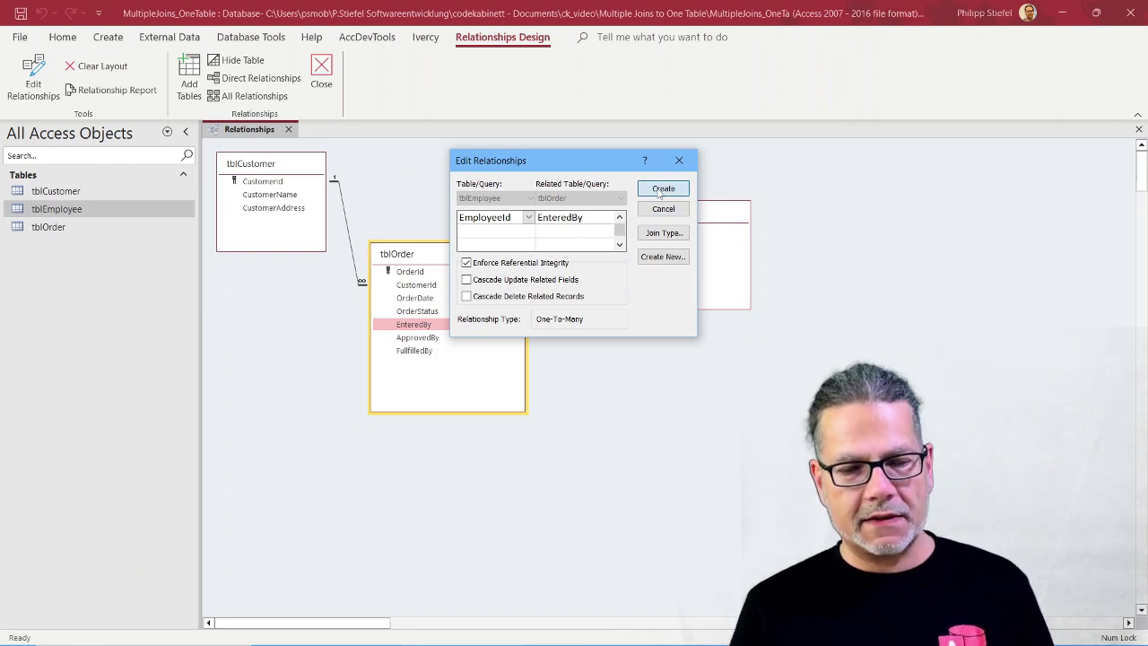
- Reposition the tblEmployee box to the upper right of tblOrder and review the linked EnteredBy and EmployeeId fields
{"action": "left_click_drag", "start_coordinate": [656, 216], "coordinate": [669, 280]}
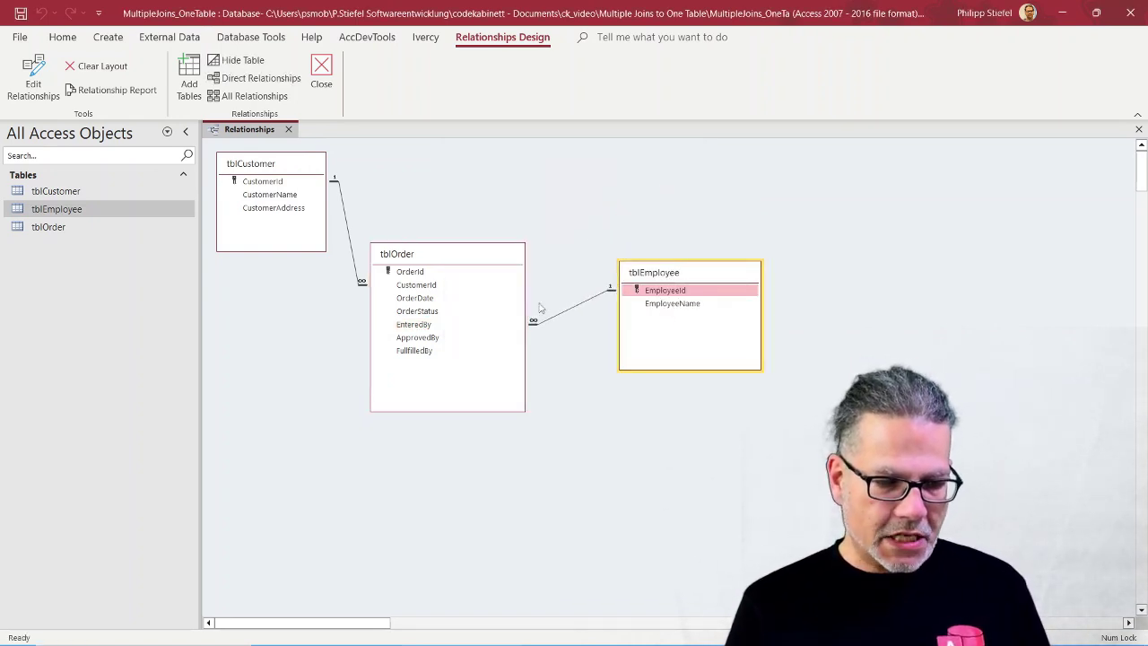
{"action": "left_click", "coordinate": [437, 325]}
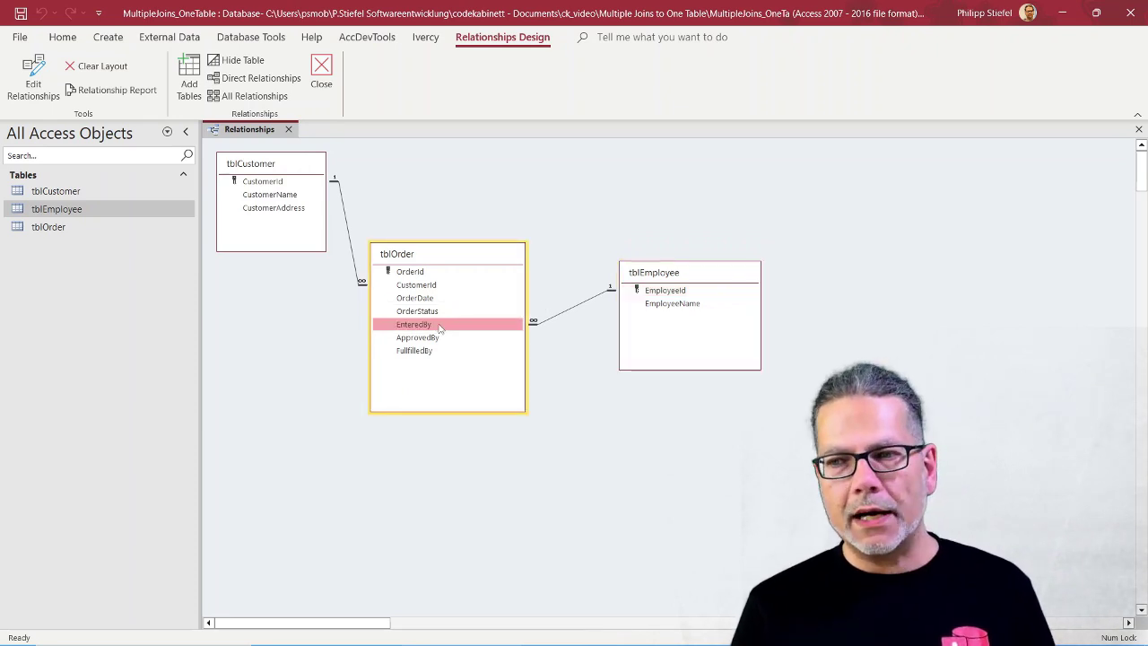
{"action": "left_click", "coordinate": [655, 291]}
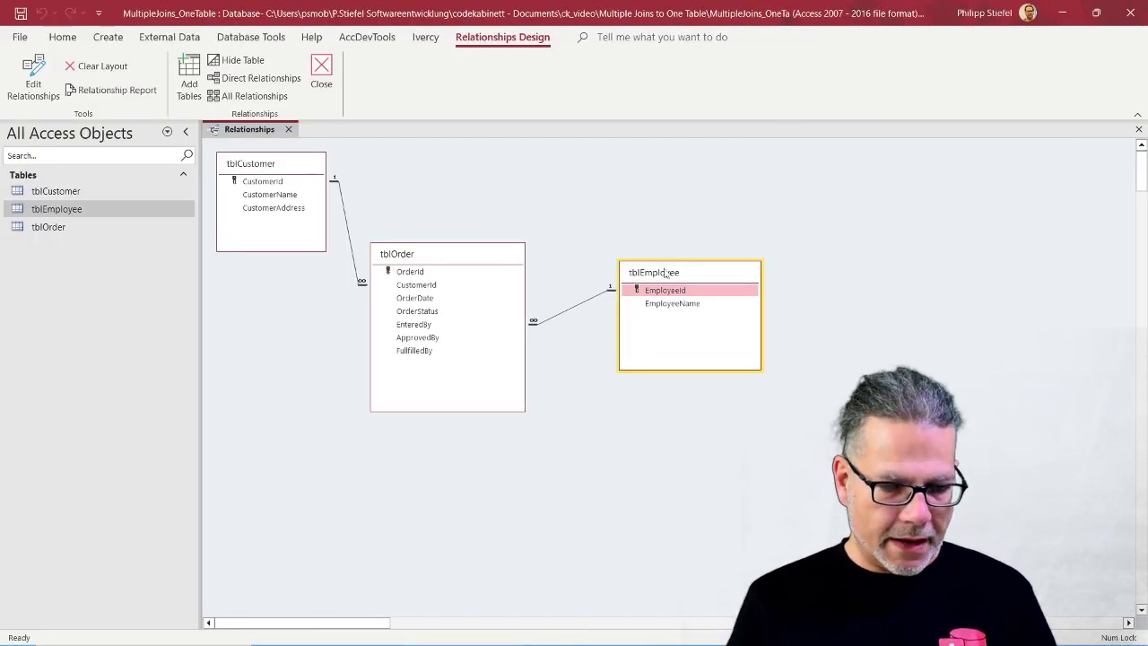
{"action": "left_click_drag", "start_coordinate": [664, 274], "coordinate": [667, 226]}
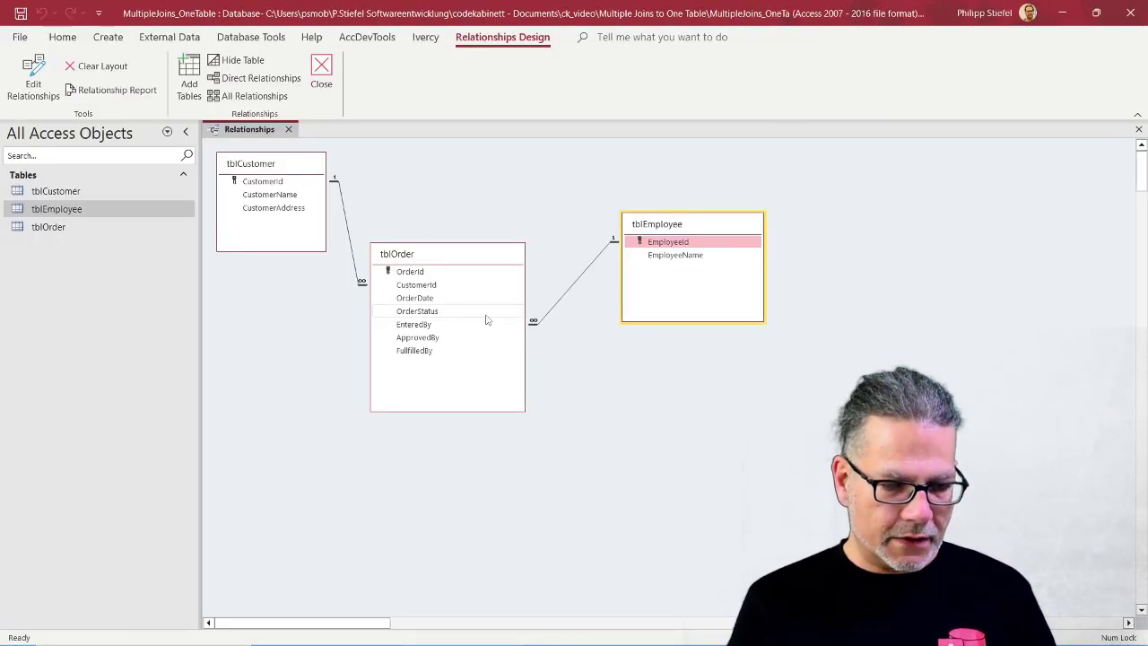
- Create a new, separate relationship from ApprovedBy to EmployeeId enforcing referential integrity, and place the second employee table box beneath the first
{"action": "left_click", "coordinate": [420, 338]}
{"action": "left_click_drag", "start_coordinate": [420, 338], "coordinate": [661, 249]}
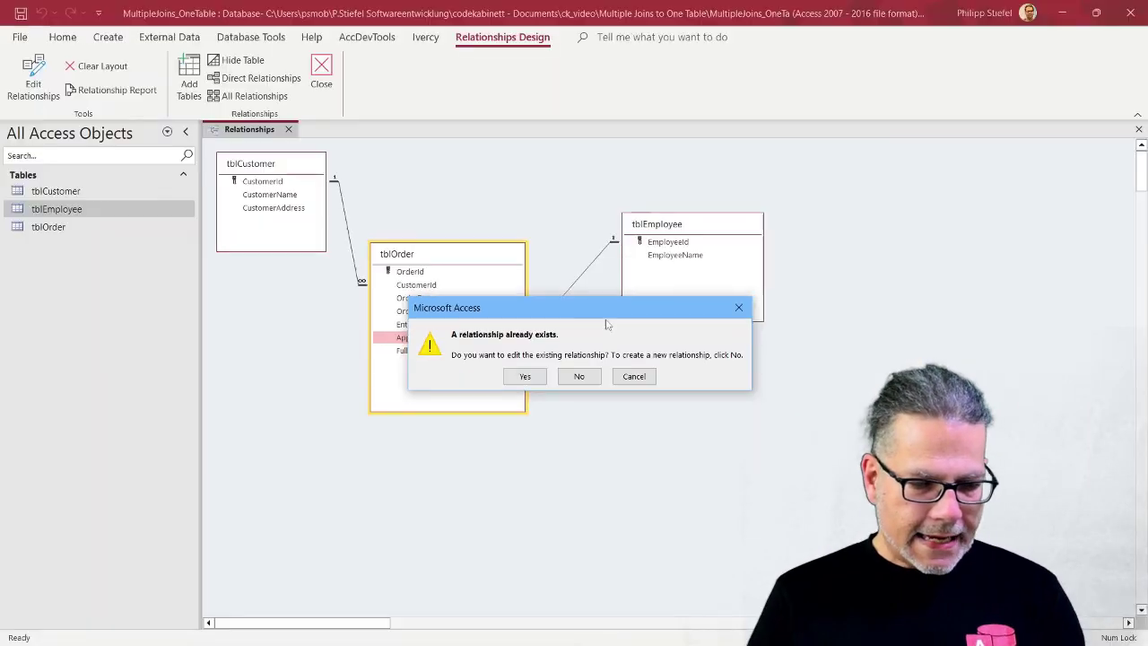
{"action": "left_click", "coordinate": [525, 376]}
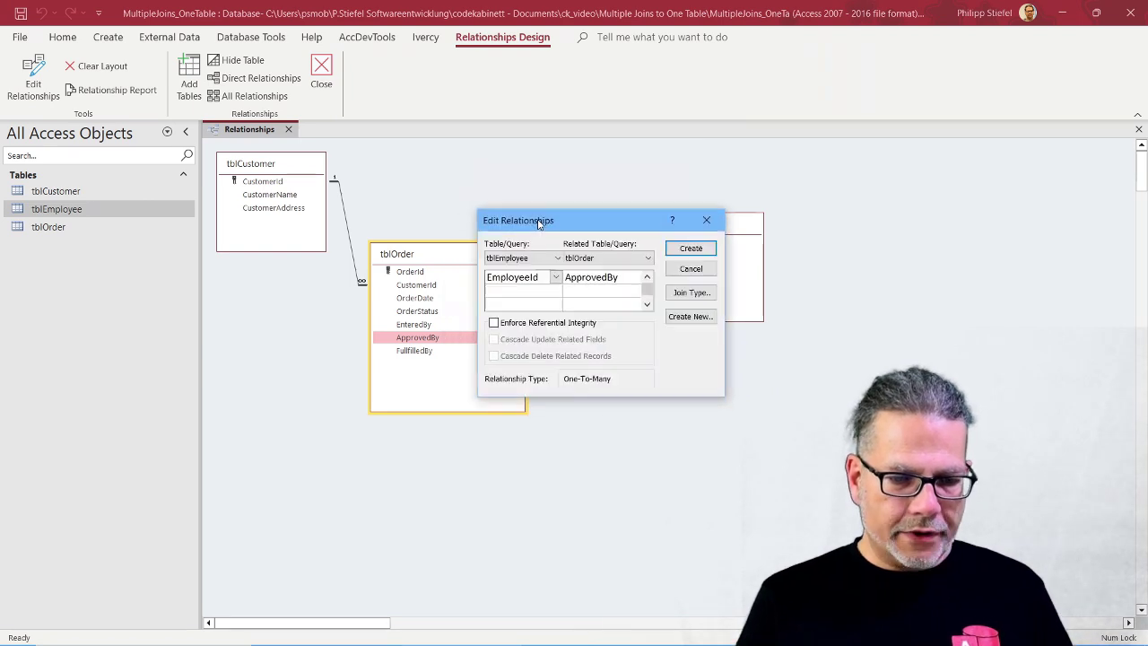
{"action": "left_click", "coordinate": [527, 313]}
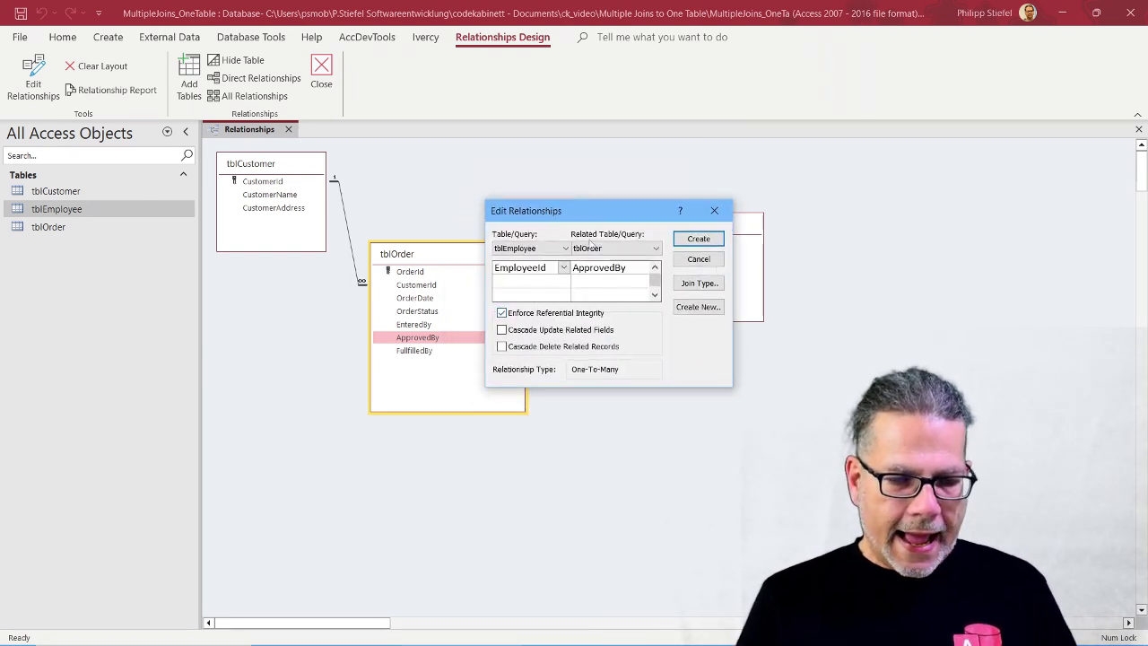
{"action": "left_click_drag", "start_coordinate": [587, 218], "coordinate": [897, 126]}
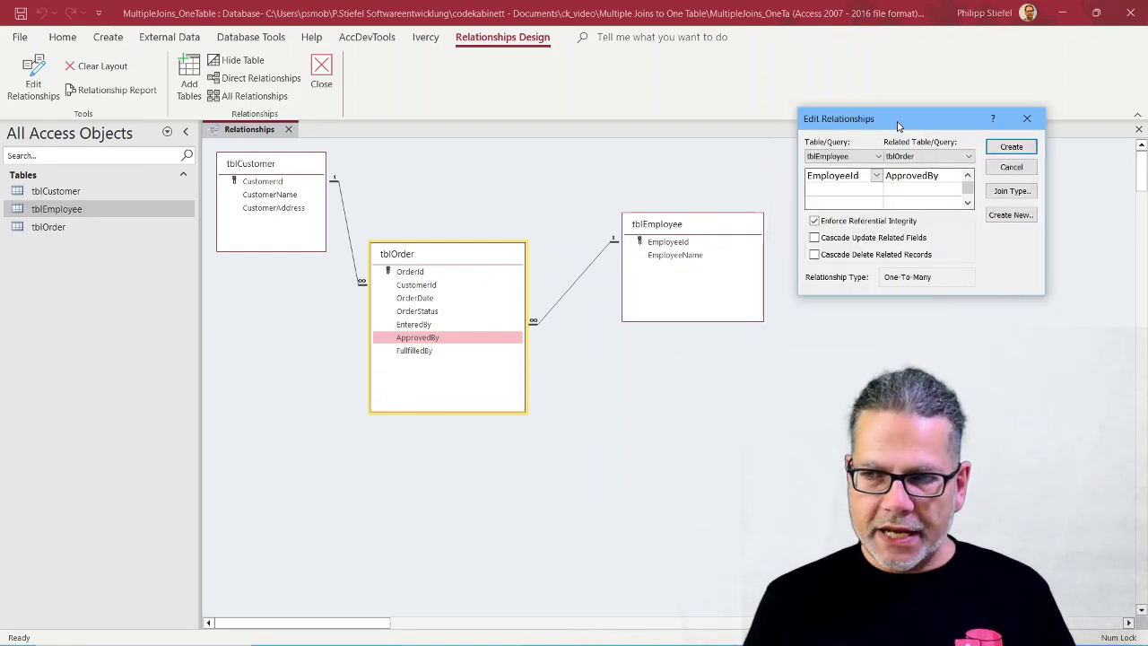
{"action": "left_click", "coordinate": [1011, 149]}
{"action": "left_click", "coordinate": [871, 179]}
{"action": "left_click_drag", "start_coordinate": [867, 163], "coordinate": [689, 357]}
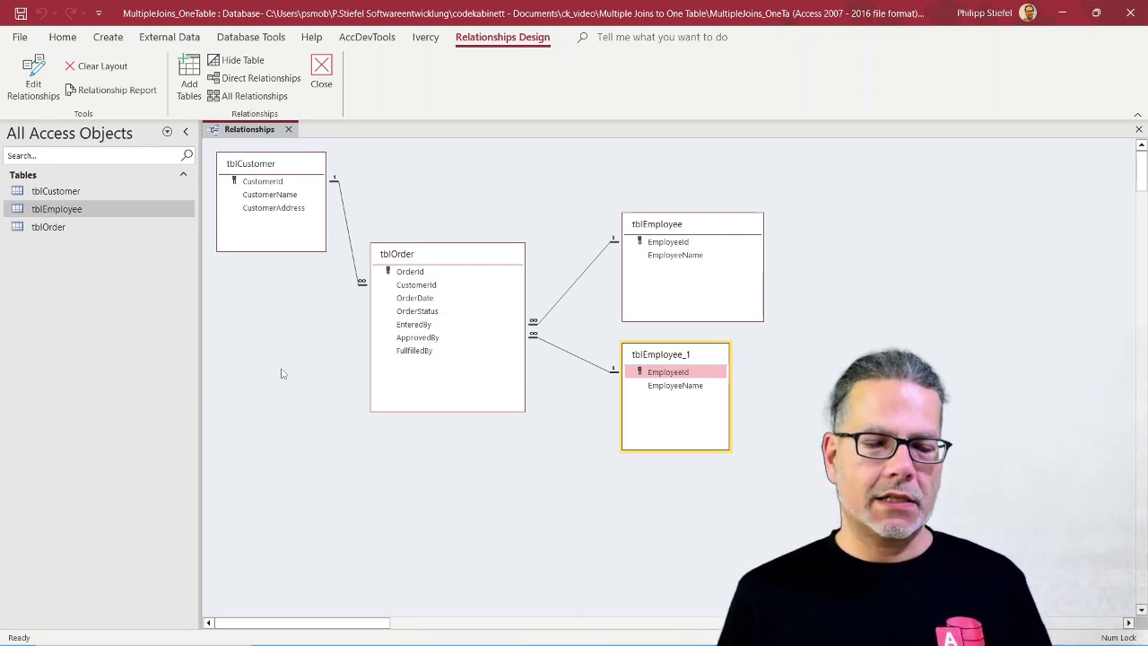
- Create another new relationship from FullfilledBy to EmployeeId enforcing referential integrity, and place the third employee table box below the second
{"action": "left_click", "coordinate": [404, 352]}
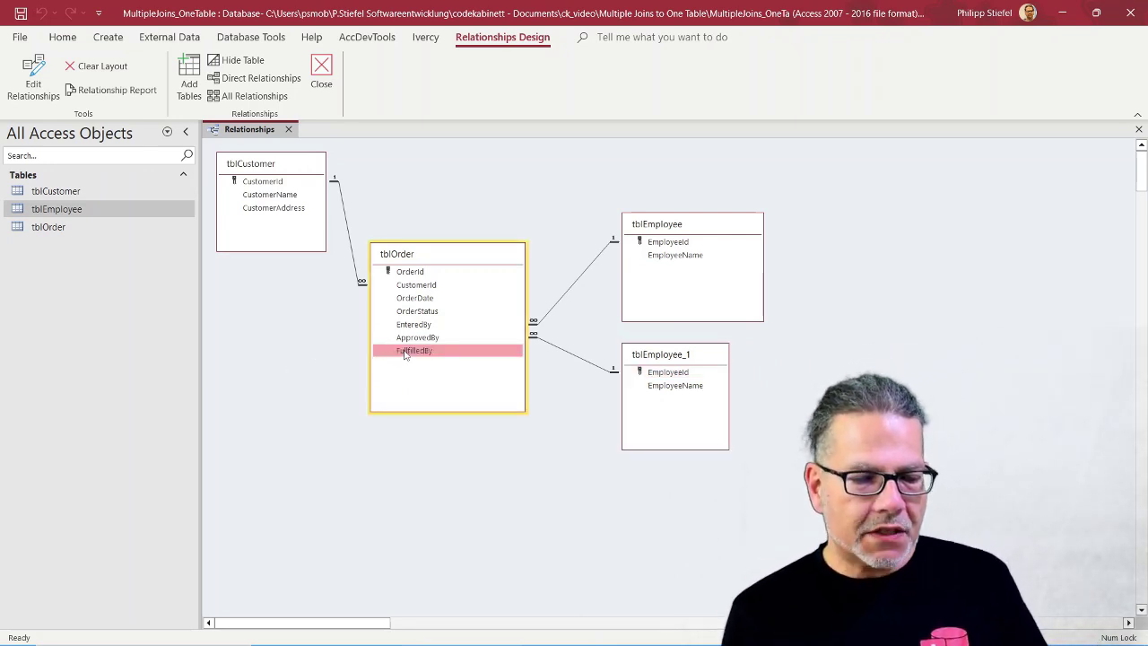
{"action": "left_click_drag", "start_coordinate": [405, 352], "coordinate": [673, 243]}
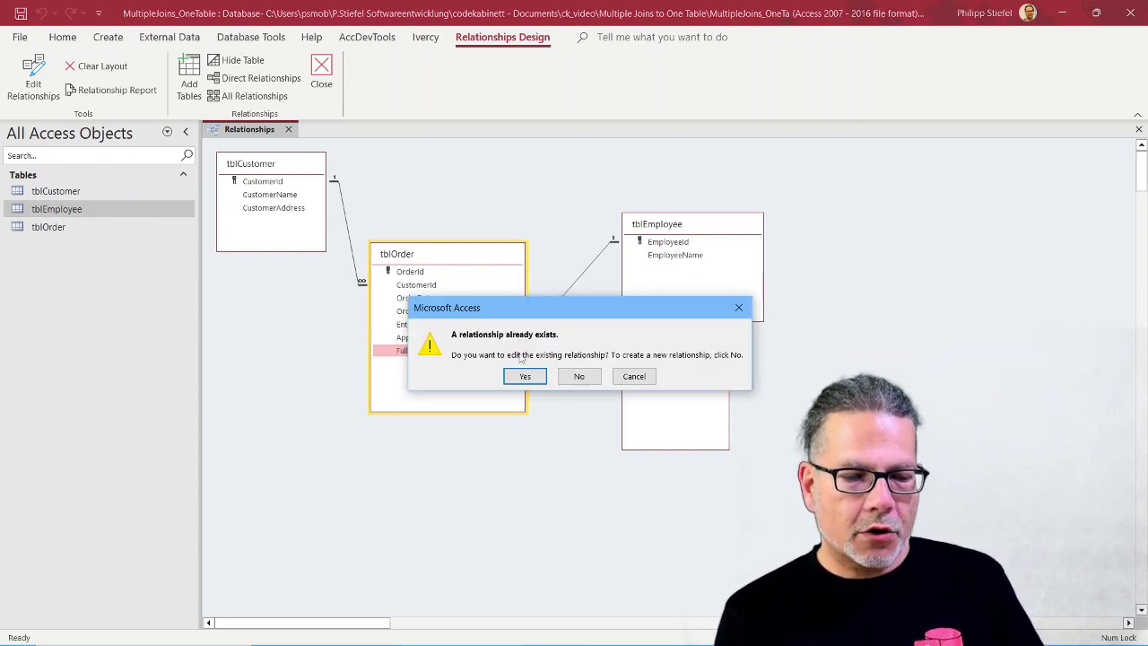
{"action": "left_click", "coordinate": [580, 377]}
{"action": "left_click", "coordinate": [528, 262]}
{"action": "left_click_drag", "start_coordinate": [553, 162], "coordinate": [544, 253]}
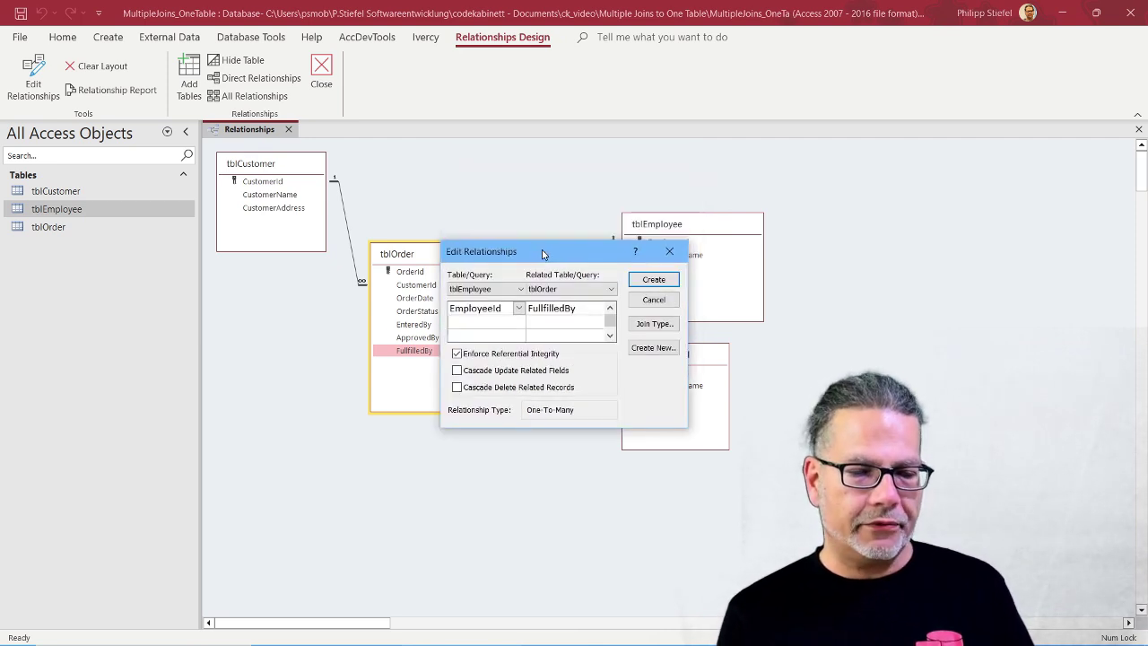
{"action": "left_click", "coordinate": [654, 280]}
{"action": "left_click_drag", "start_coordinate": [848, 161], "coordinate": [563, 483]}
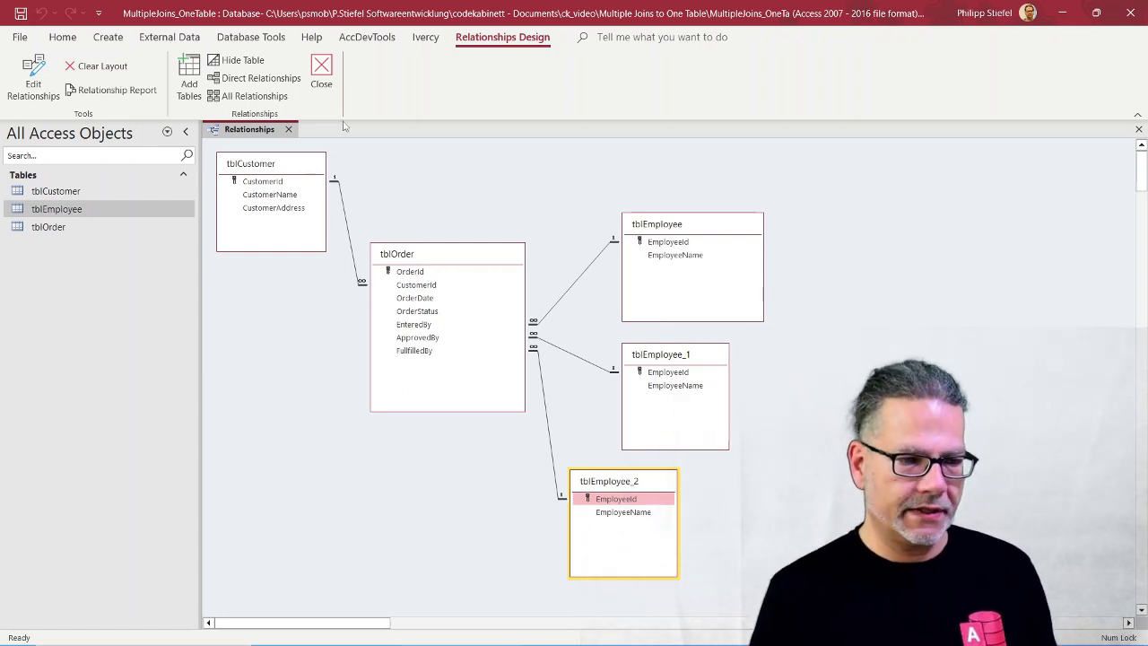
- Close the relationships diagram and save its layout changes
{"action": "left_click", "coordinate": [322, 73]}
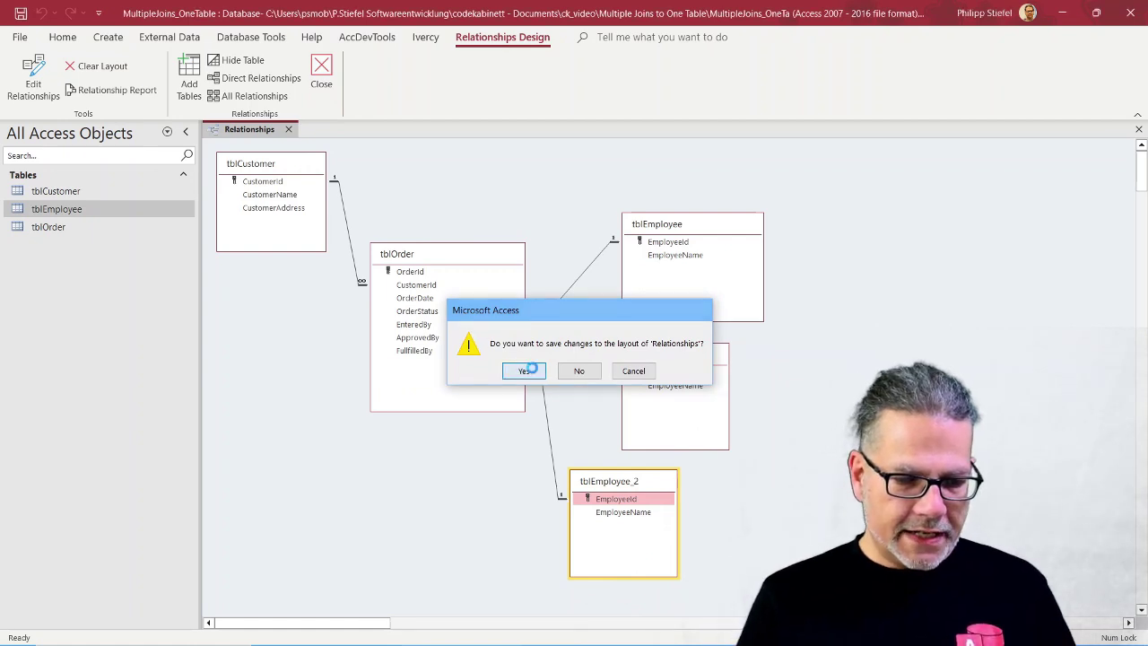
{"action": "left_click", "coordinate": [524, 371]}
- Create a new query in Design view, add tblOrder to it and enlarge its field list to show all fields
{"action": "left_click", "coordinate": [101, 226]}
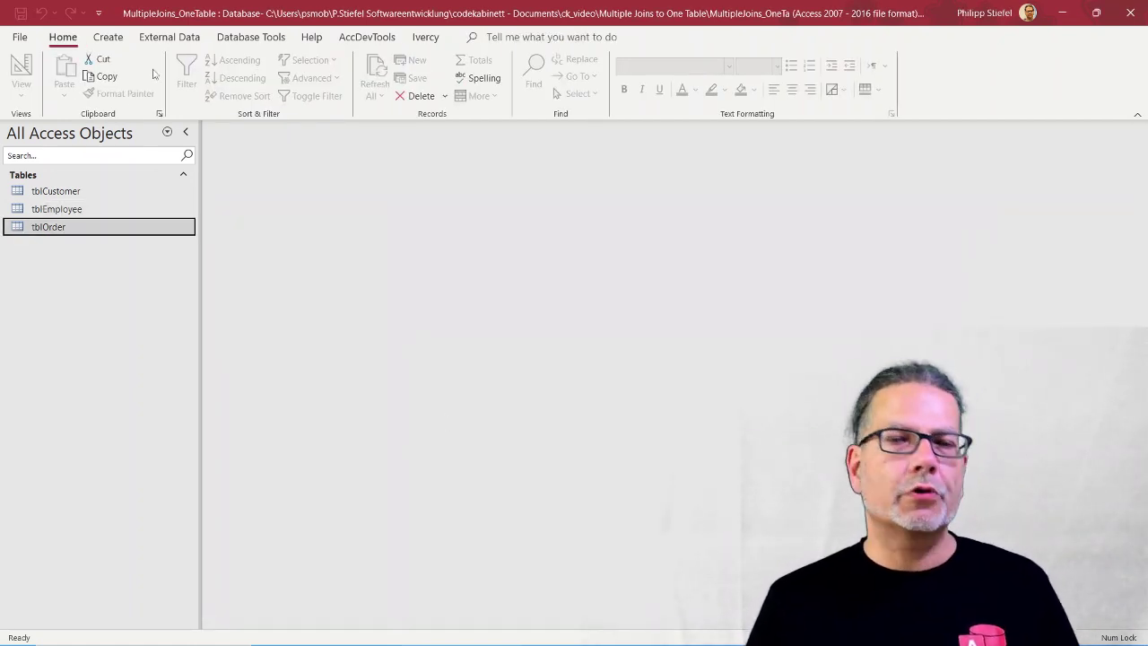
{"action": "left_click", "coordinate": [108, 40]}
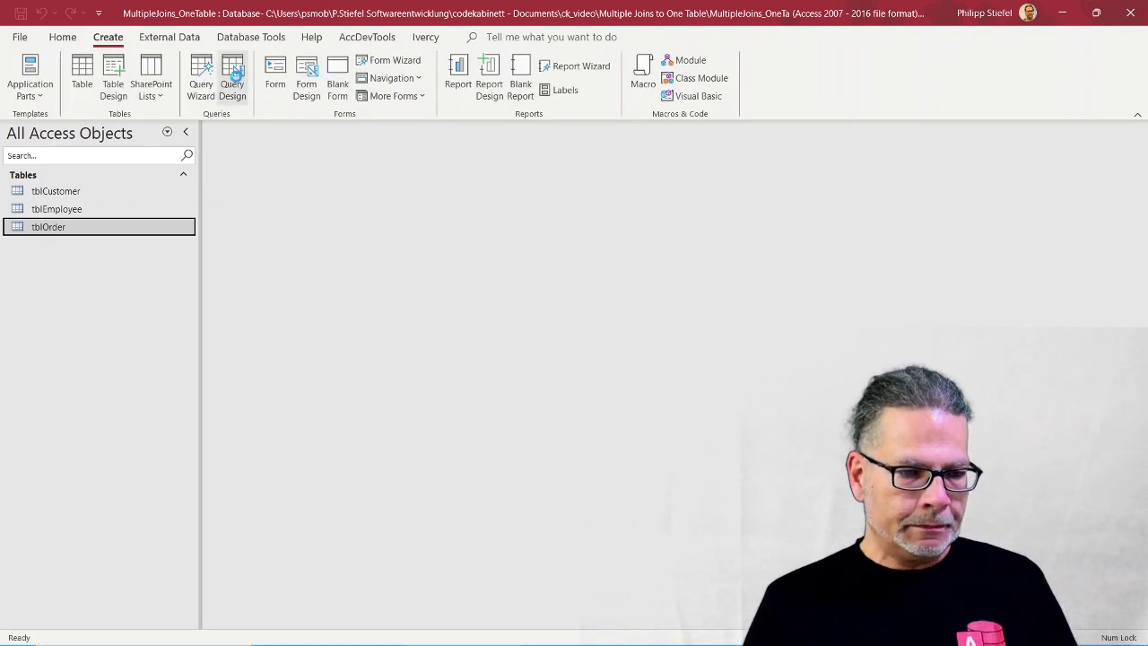
{"action": "left_click", "coordinate": [235, 82]}
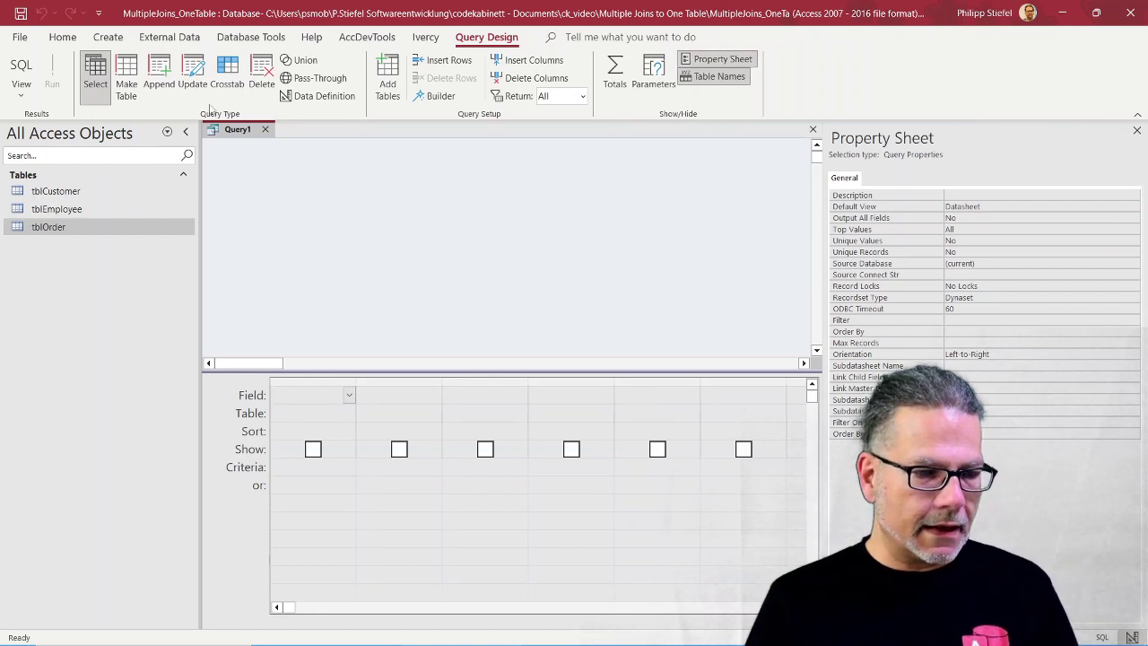
{"action": "left_click_drag", "start_coordinate": [40, 227], "coordinate": [309, 215]}
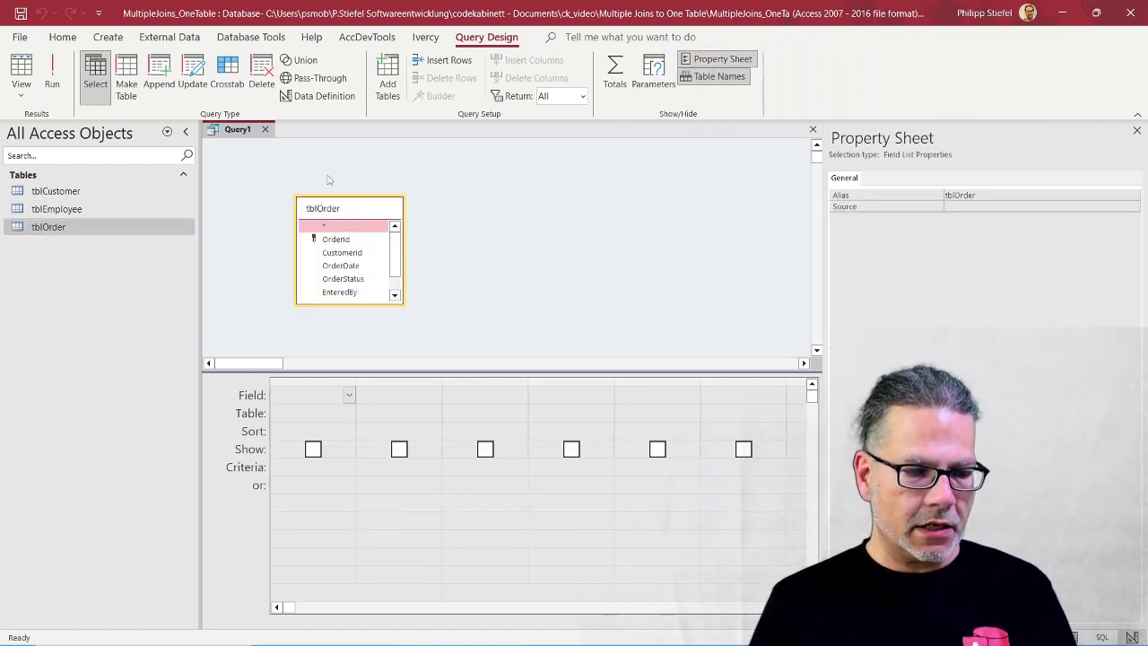
{"action": "left_click", "coordinate": [375, 273]}
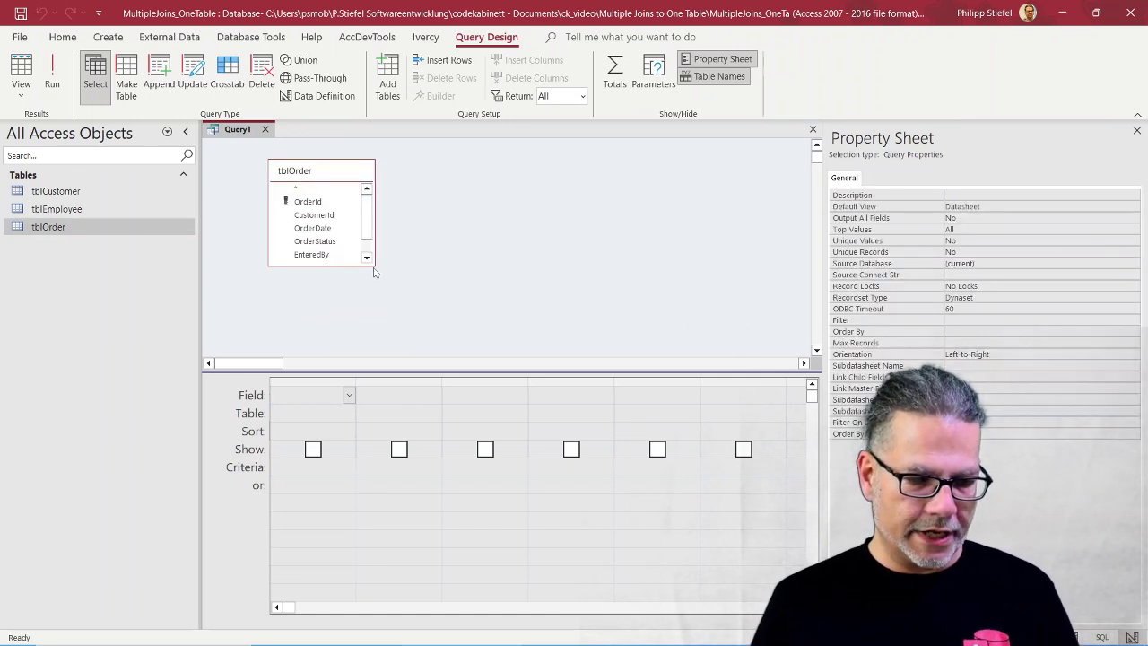
{"action": "left_click_drag", "start_coordinate": [375, 266], "coordinate": [395, 333]}
- Add tblEmployee to the query design, placing its field list beside tblOrder
{"action": "left_click", "coordinate": [85, 209]}
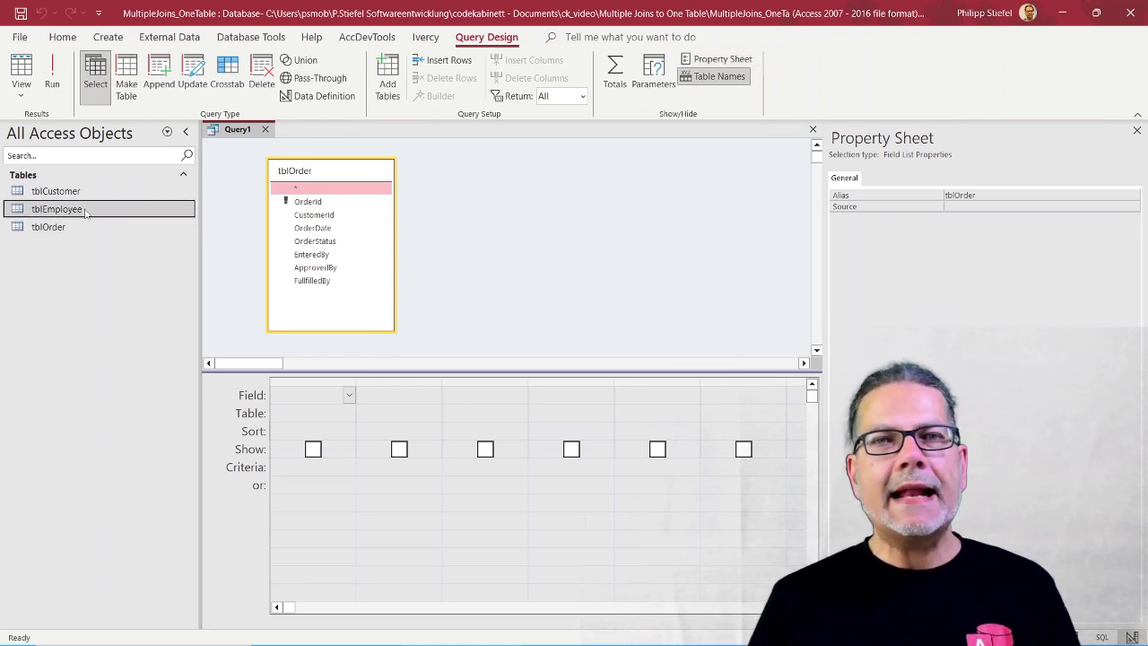
{"action": "left_click_drag", "start_coordinate": [85, 210], "coordinate": [509, 215]}
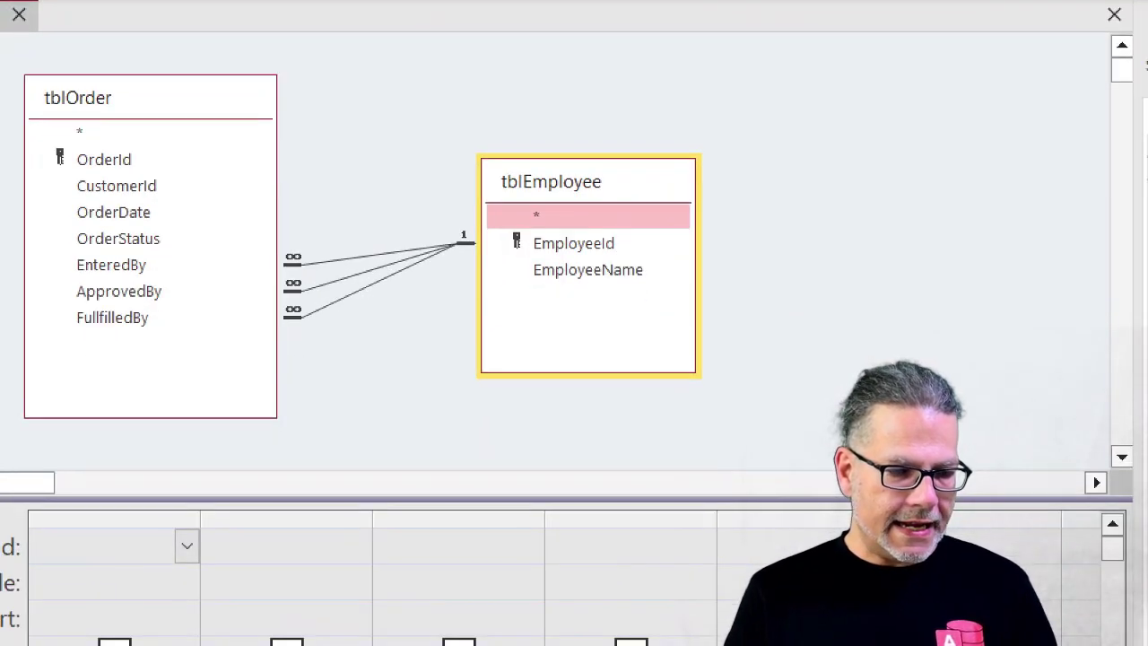
{"action": "mouse_move", "coordinate": [424, 230]}
{"action": "left_mouse_down"}
{"action": "mouse_move", "coordinate": [283, 230]}
{"action": "mouse_move", "coordinate": [282, 377]}
{"action": "mouse_move", "coordinate": [495, 287]}
{"action": "mouse_move", "coordinate": [430, 183]}
{"action": "mouse_move", "coordinate": [402, 213]}
{"action": "left_mouse_up"}
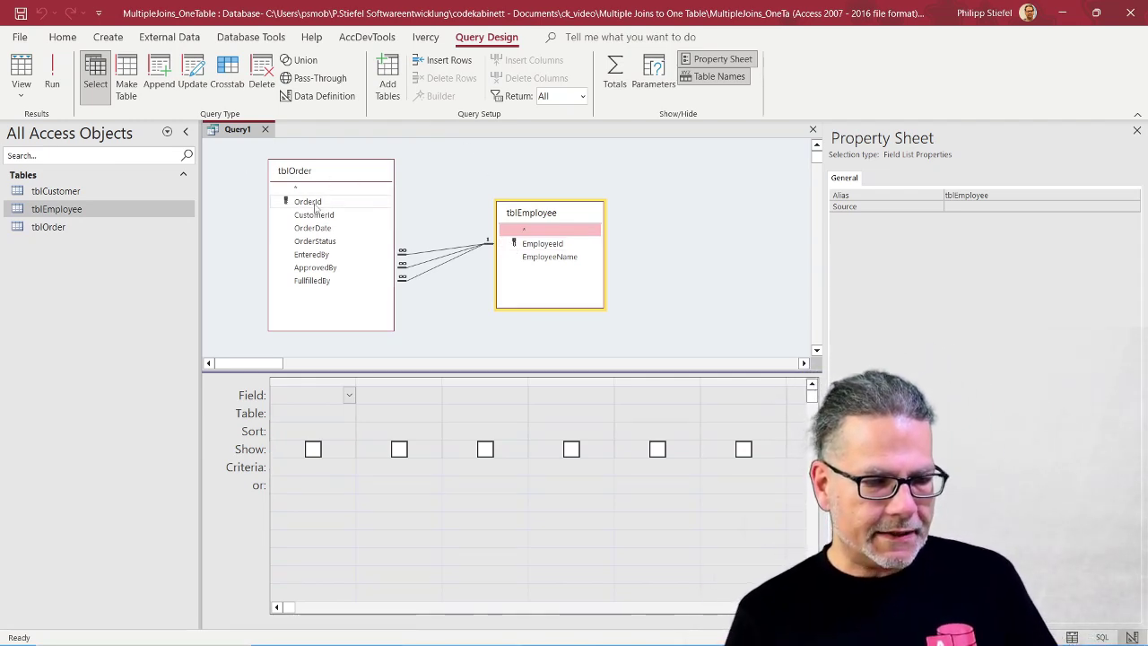
- Add OrderId, CustomerId and OrderDate from tblOrder and EmployeeName from tblEmployee to the query's output fields
{"action": "double_click", "coordinate": [308, 202]}
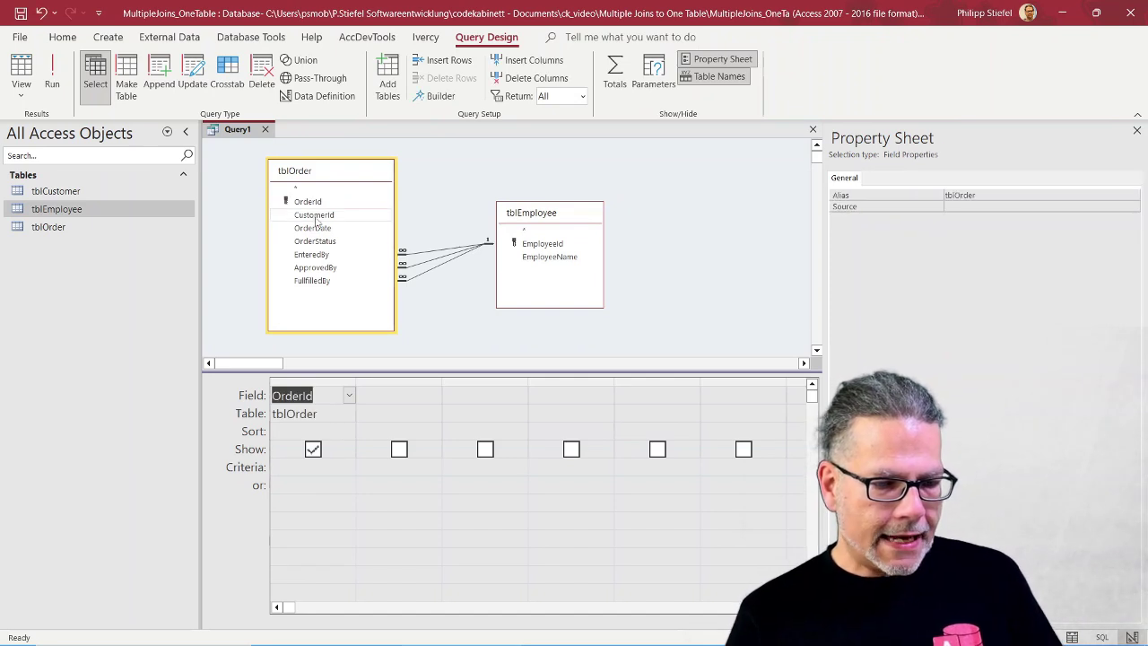
{"action": "double_click", "coordinate": [314, 216]}
{"action": "double_click", "coordinate": [313, 229]}
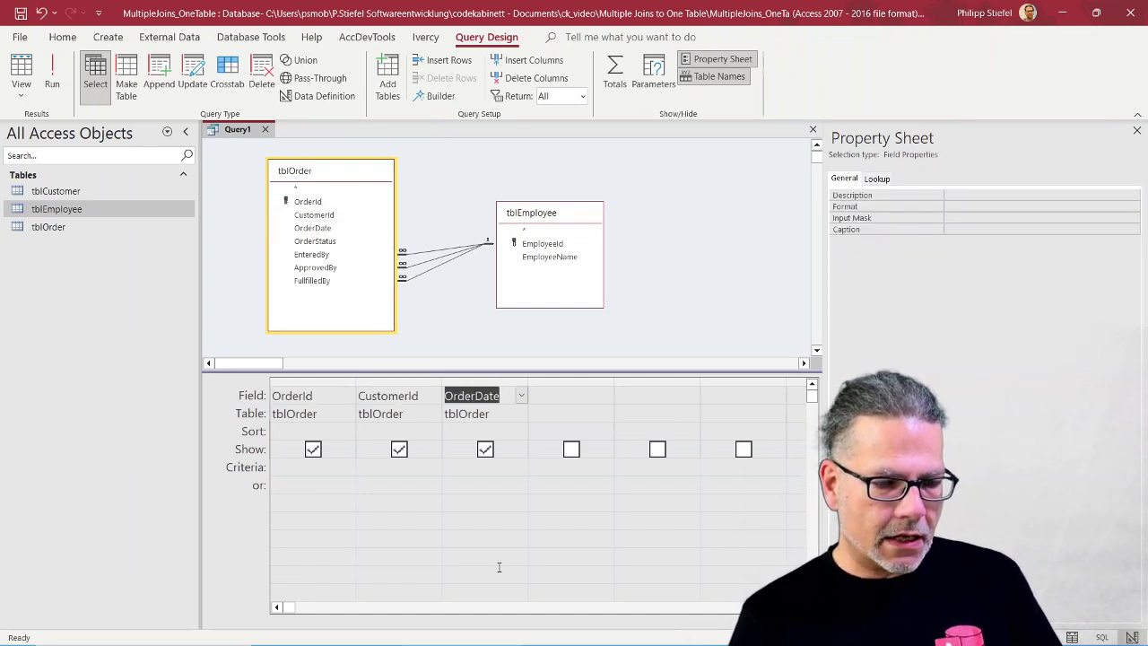
{"action": "double_click", "coordinate": [552, 258]}
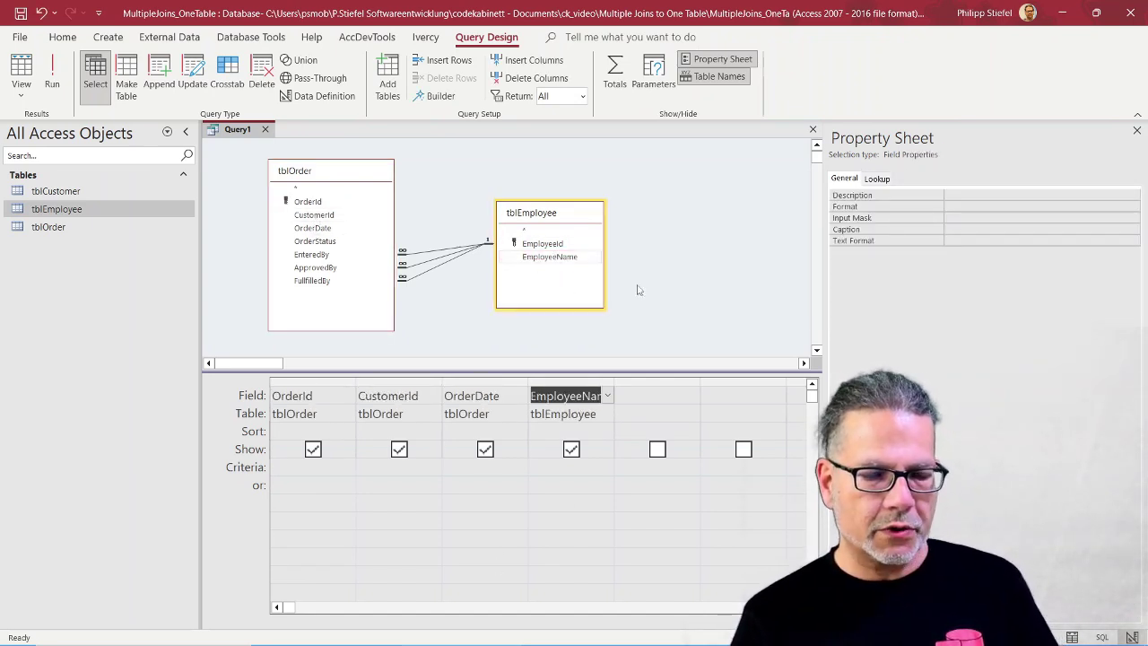
- Show the query results in Datasheet view and widen the EmployeeName and OrderDate columns
{"action": "left_click", "coordinate": [61, 81]}
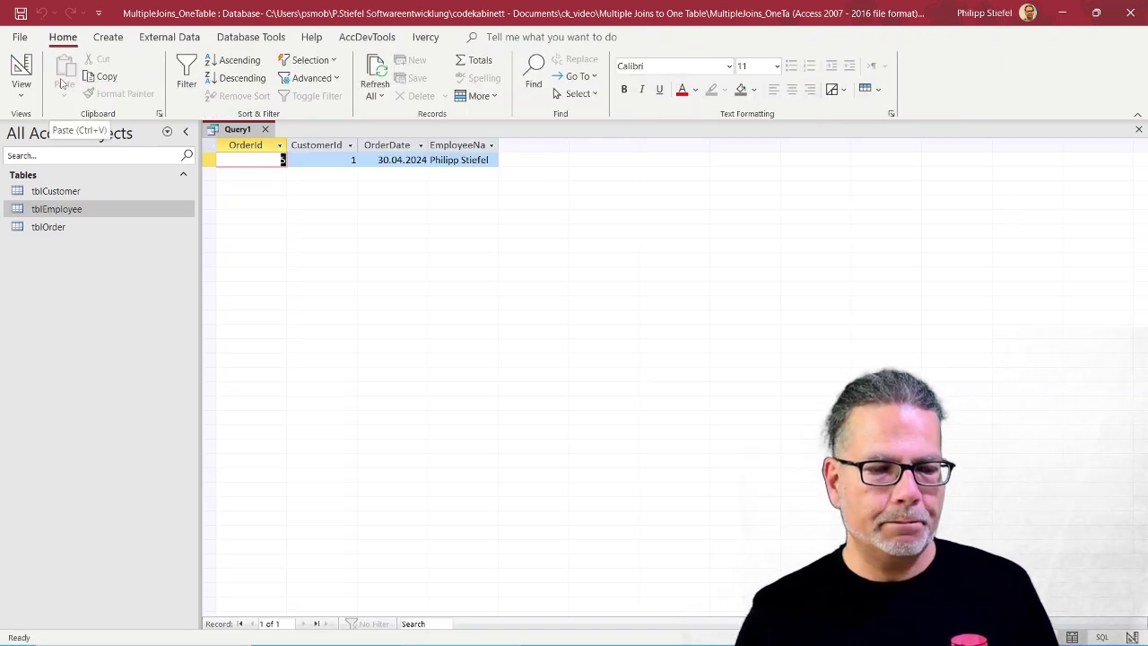
{"action": "left_click_drag", "start_coordinate": [498, 146], "coordinate": [649, 146]}
{"action": "left_click_drag", "start_coordinate": [428, 146], "coordinate": [506, 146]}
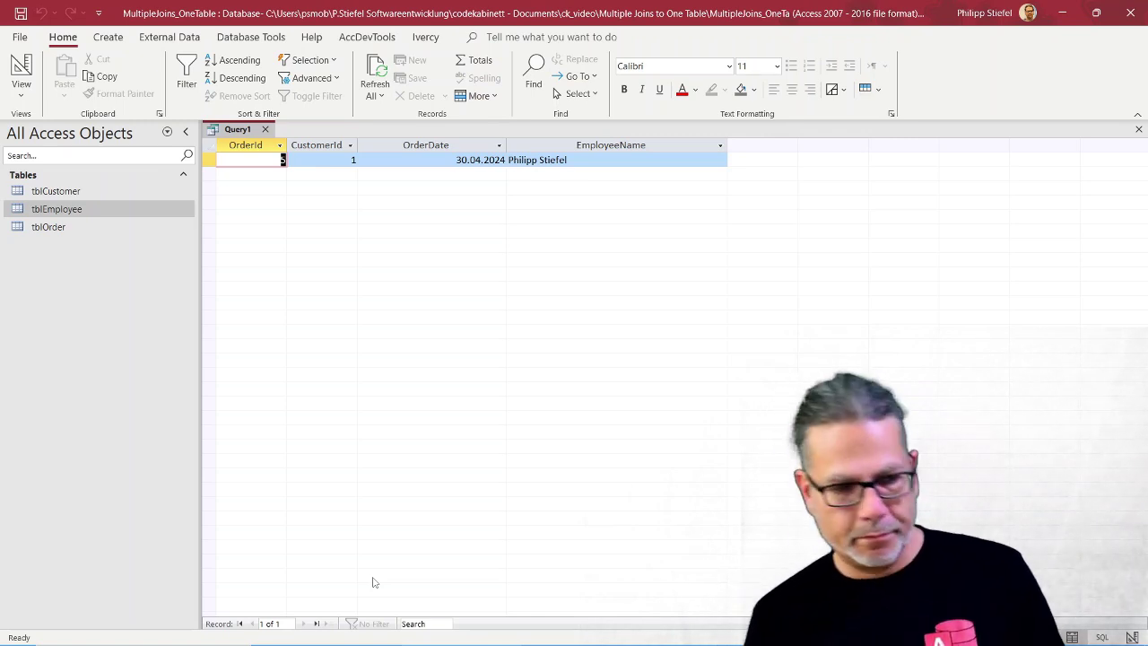
- Display the query's SQL and examine how tblEmployee is joined to tblOrder on FullfilledBy, ApprovedBy and EnteredBy
{"action": "left_click", "coordinate": [20, 87]}
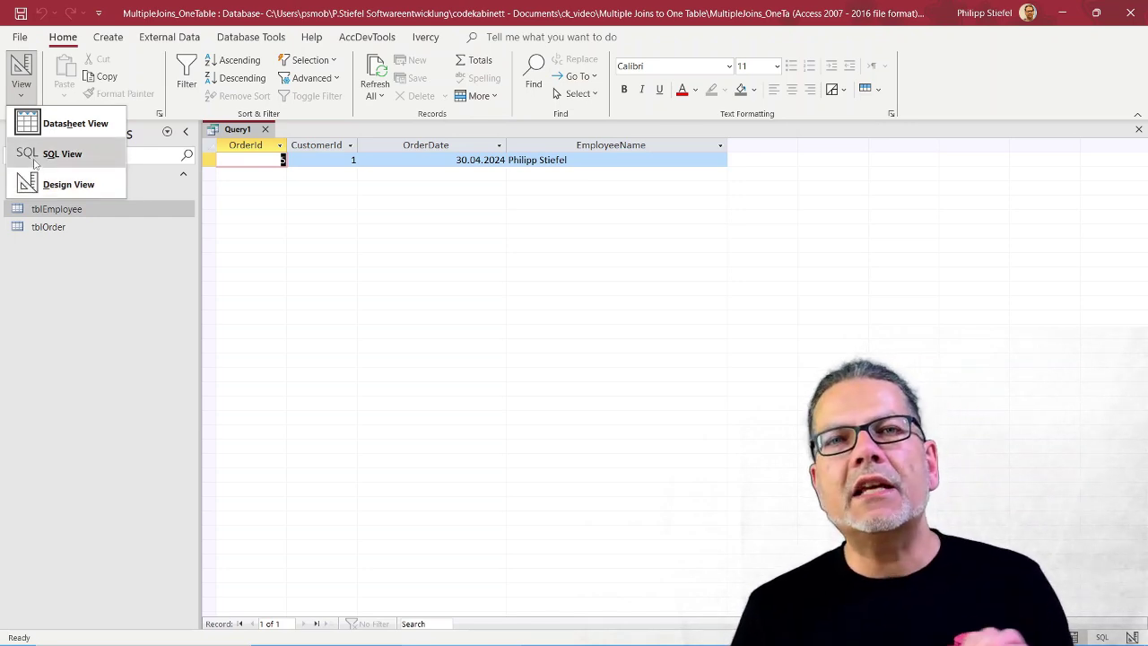
{"action": "left_click", "coordinate": [34, 158]}
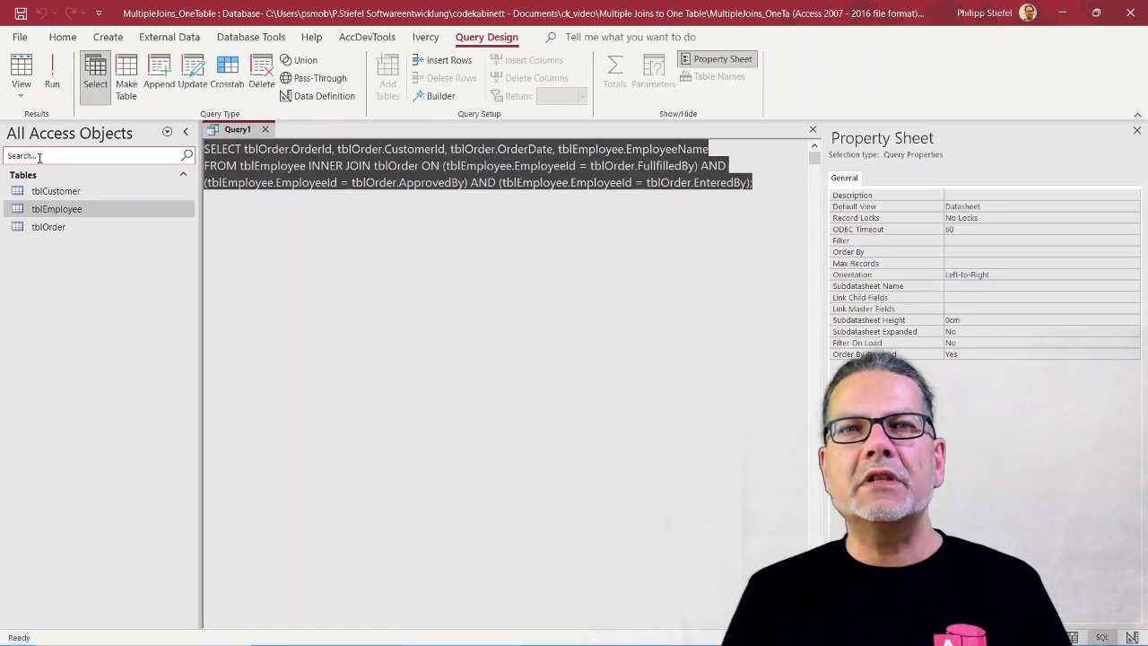
{"action": "left_click", "coordinate": [514, 285]}
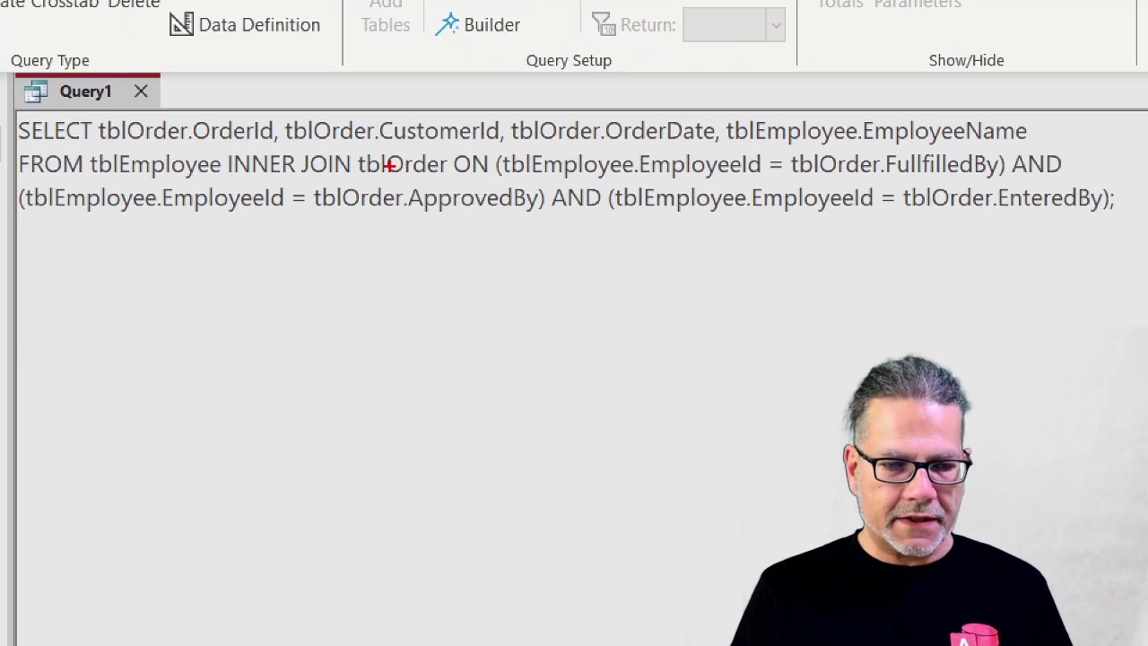
{"action": "left_click_drag", "start_coordinate": [79, 179], "coordinate": [232, 168]}
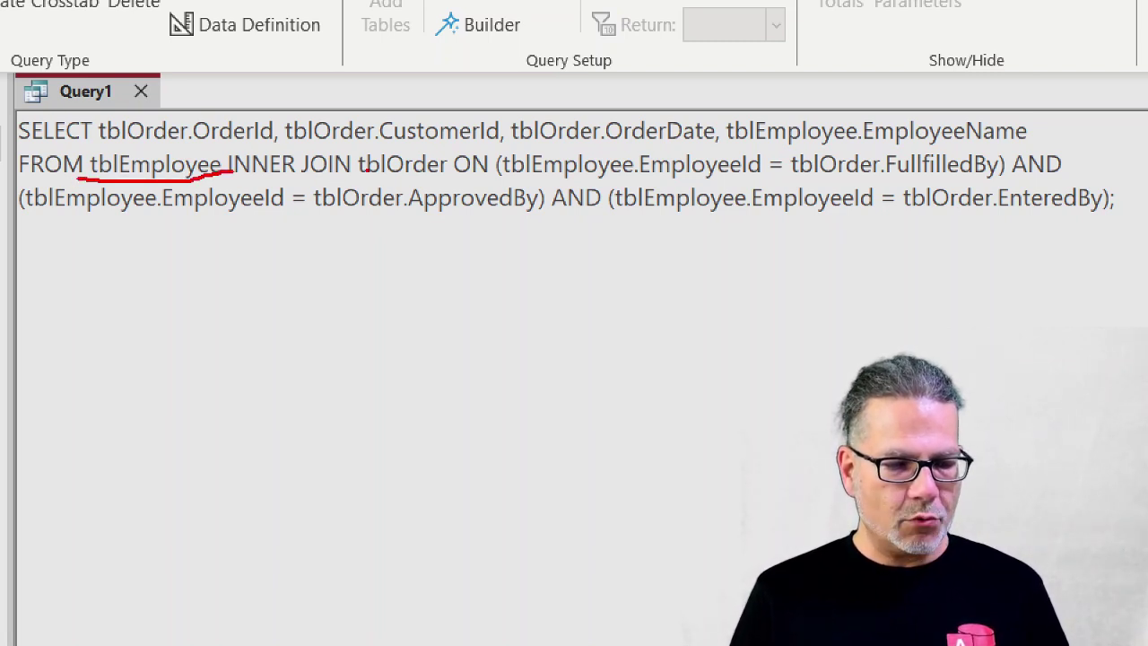
{"action": "left_click_drag", "start_coordinate": [387, 173], "coordinate": [451, 177]}
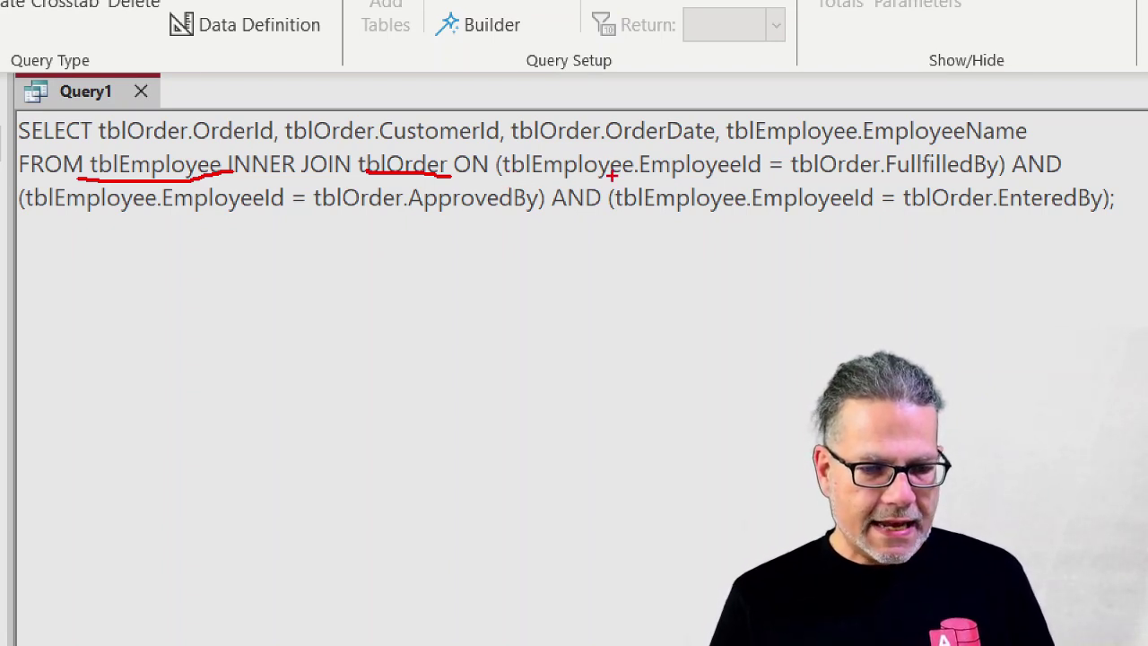
{"action": "left_click_drag", "start_coordinate": [630, 177], "coordinate": [994, 178]}
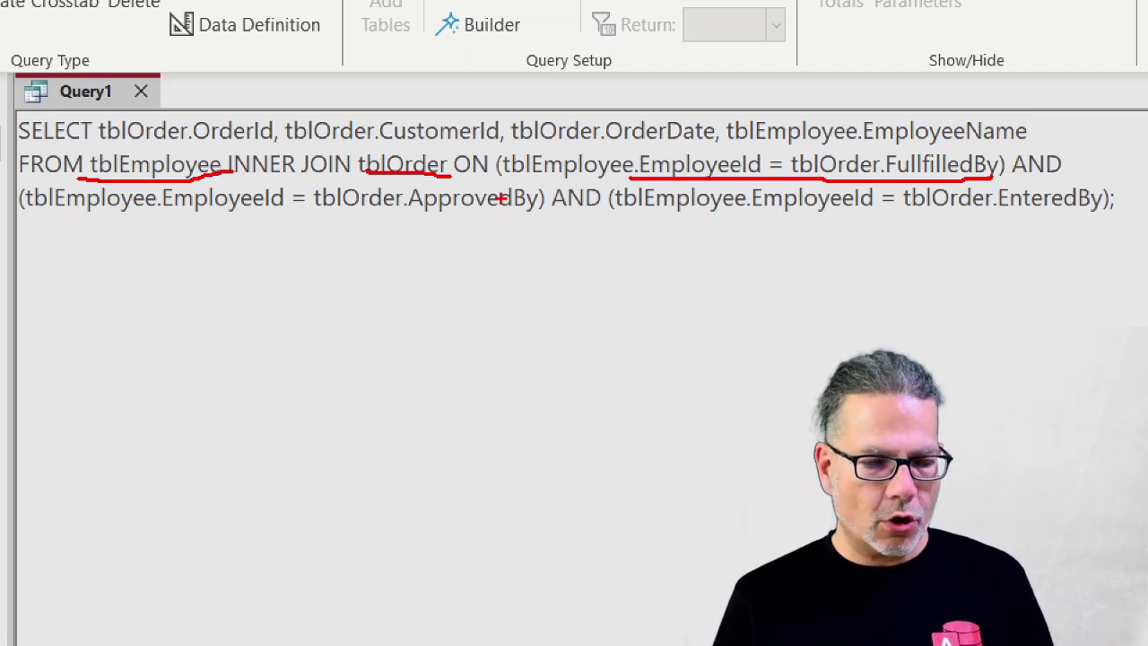
{"action": "left_click_drag", "start_coordinate": [156, 210], "coordinate": [537, 213]}
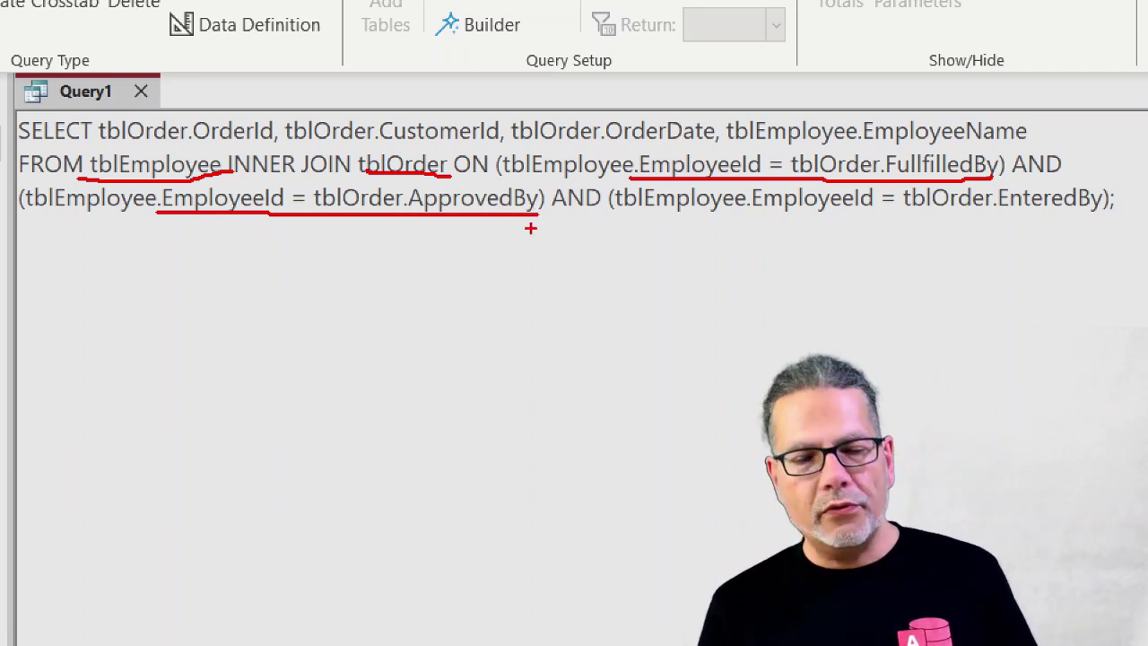
{"action": "mouse_move", "coordinate": [763, 223]}
{"action": "left_mouse_down"}
{"action": "mouse_move", "coordinate": [915, 205]}
{"action": "mouse_move", "coordinate": [1069, 214]}
{"action": "left_mouse_up"}
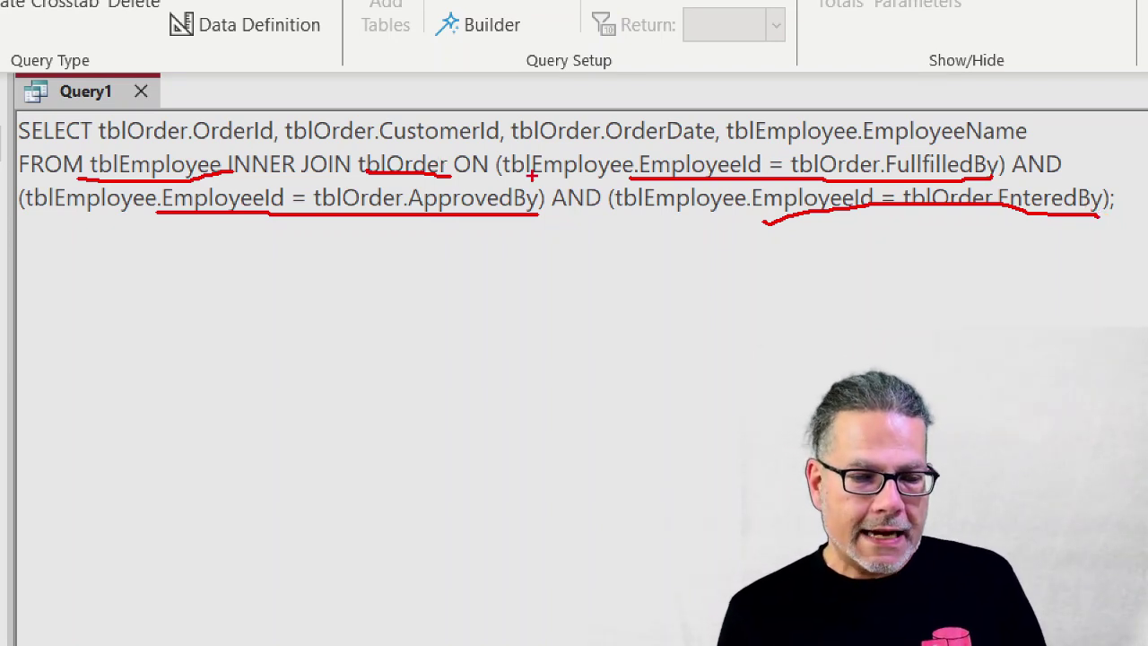
{"action": "mouse_move", "coordinate": [589, 170]}
{"action": "left_mouse_down"}
{"action": "mouse_move", "coordinate": [544, 186]}
{"action": "mouse_move", "coordinate": [588, 220]}
{"action": "mouse_move", "coordinate": [597, 184]}
{"action": "mouse_move", "coordinate": [558, 174]}
{"action": "left_mouse_up"}
{"action": "mouse_move", "coordinate": [1062, 147]}
{"action": "left_mouse_down"}
{"action": "mouse_move", "coordinate": [1030, 150]}
{"action": "mouse_move", "coordinate": [1023, 188]}
{"action": "mouse_move", "coordinate": [1055, 149]}
{"action": "left_mouse_up"}
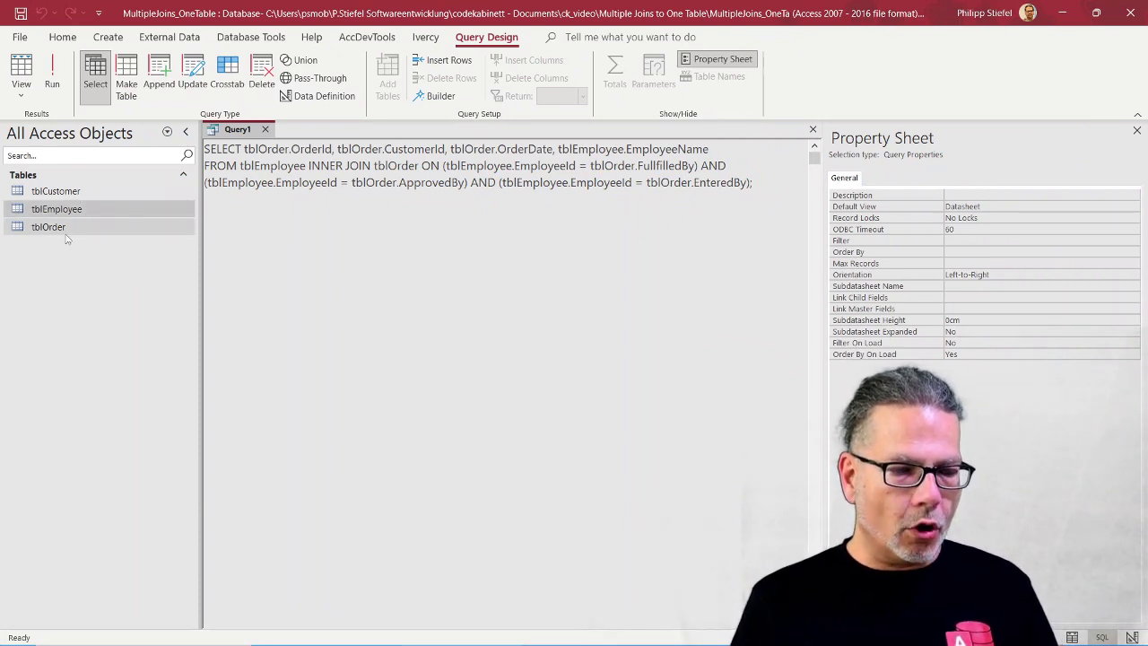
- Open tblOrder, check the EnteredBy, ApprovedBy and FullfilledBy values of the order with OrderId 5, and close the table
{"action": "double_click", "coordinate": [63, 229]}
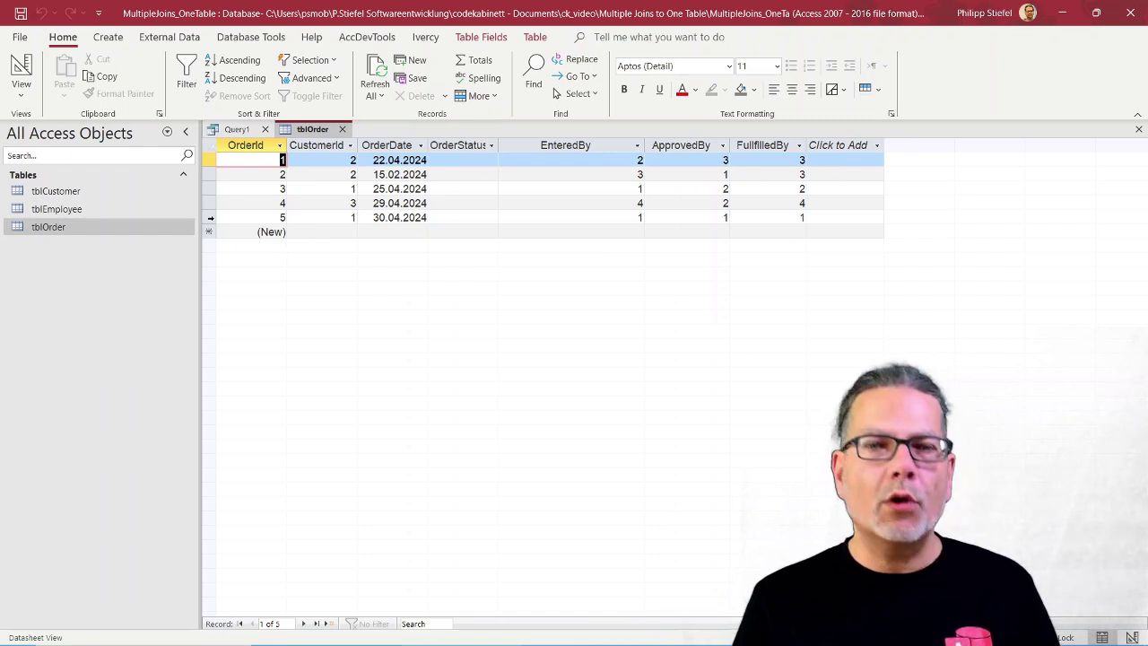
{"action": "left_click", "coordinate": [210, 217]}
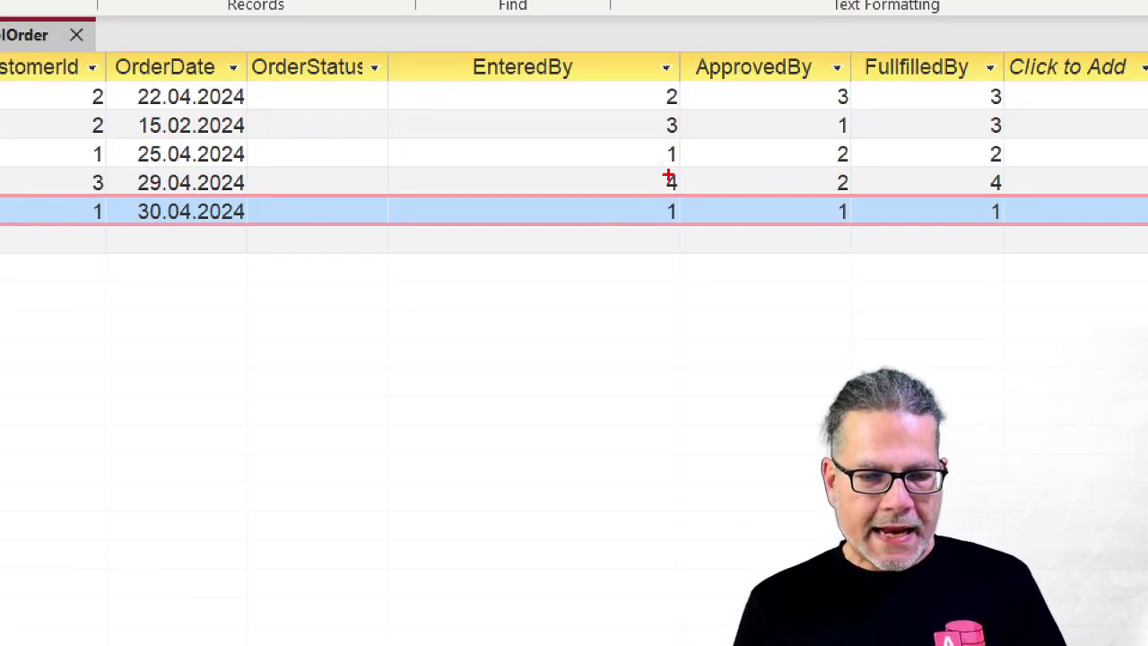
{"action": "mouse_move", "coordinate": [668, 176]}
{"action": "left_mouse_down"}
{"action": "mouse_move", "coordinate": [674, 243]}
{"action": "mouse_move", "coordinate": [669, 186]}
{"action": "left_mouse_up"}
{"action": "mouse_move", "coordinate": [857, 191]}
{"action": "left_mouse_down"}
{"action": "mouse_move", "coordinate": [838, 195]}
{"action": "mouse_move", "coordinate": [879, 214]}
{"action": "left_mouse_up"}
{"action": "mouse_move", "coordinate": [1015, 199]}
{"action": "left_mouse_down"}
{"action": "mouse_move", "coordinate": [977, 200]}
{"action": "mouse_move", "coordinate": [1008, 240]}
{"action": "left_mouse_up"}
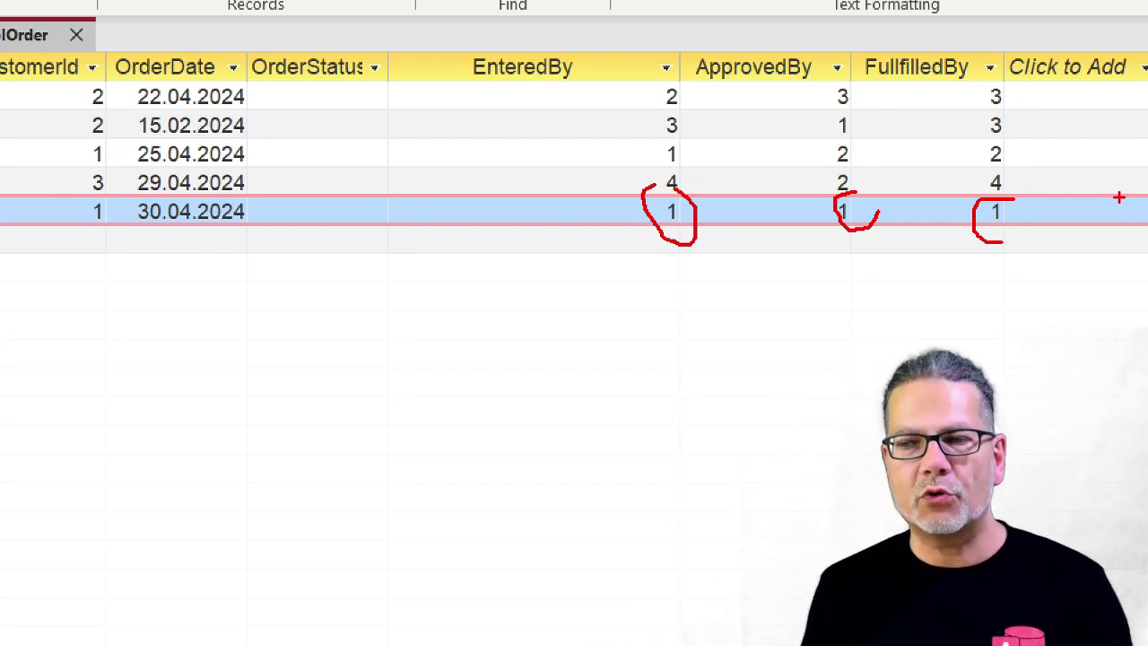
{"action": "key", "text": "Escape"}
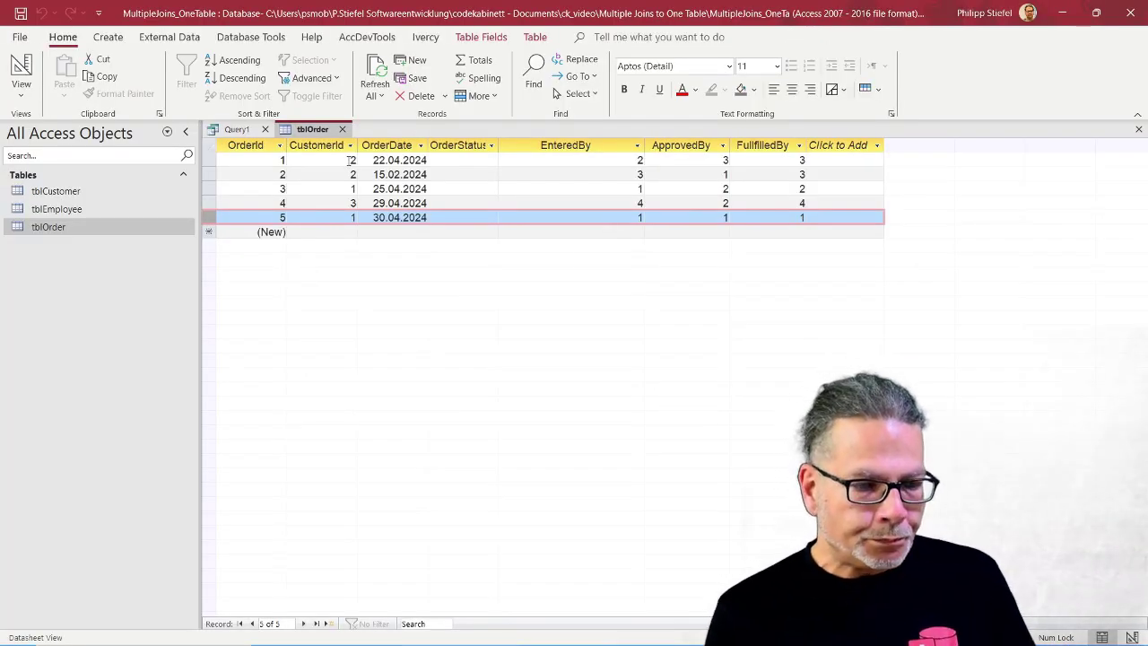
{"action": "left_click", "coordinate": [342, 129]}
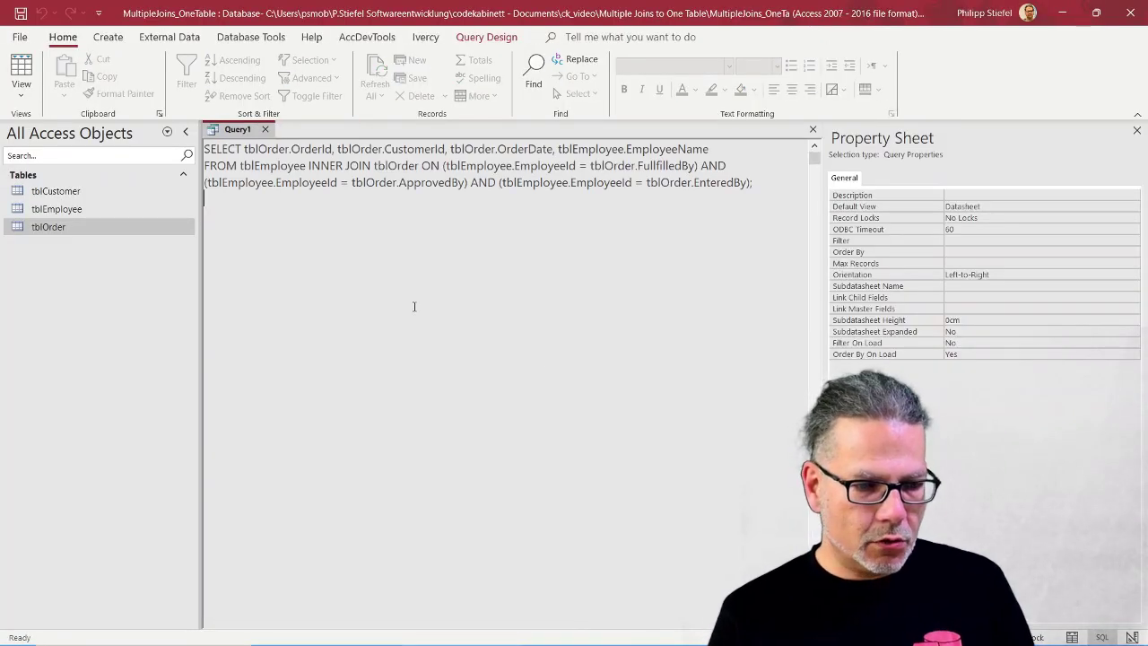
- Return the query to Design view and delete its ApprovedBy and FullfilledBy joins to tblEmployee, keeping the EnteredBy join
{"action": "left_click", "coordinate": [20, 99]}
{"action": "left_click", "coordinate": [58, 184]}
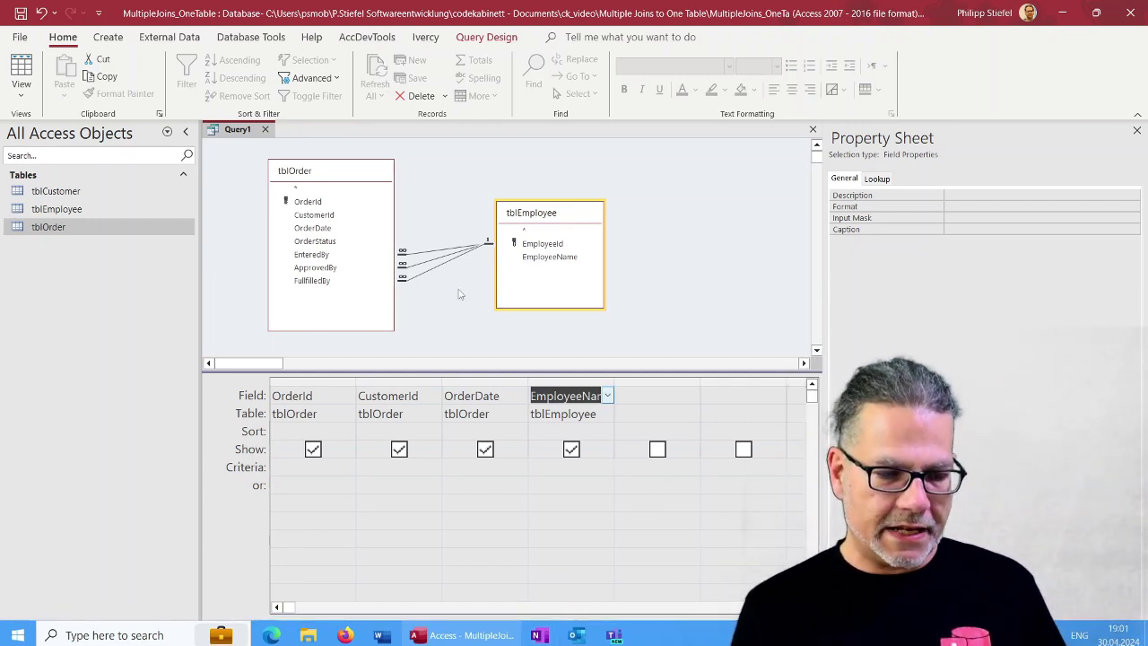
{"action": "left_click", "coordinate": [453, 259]}
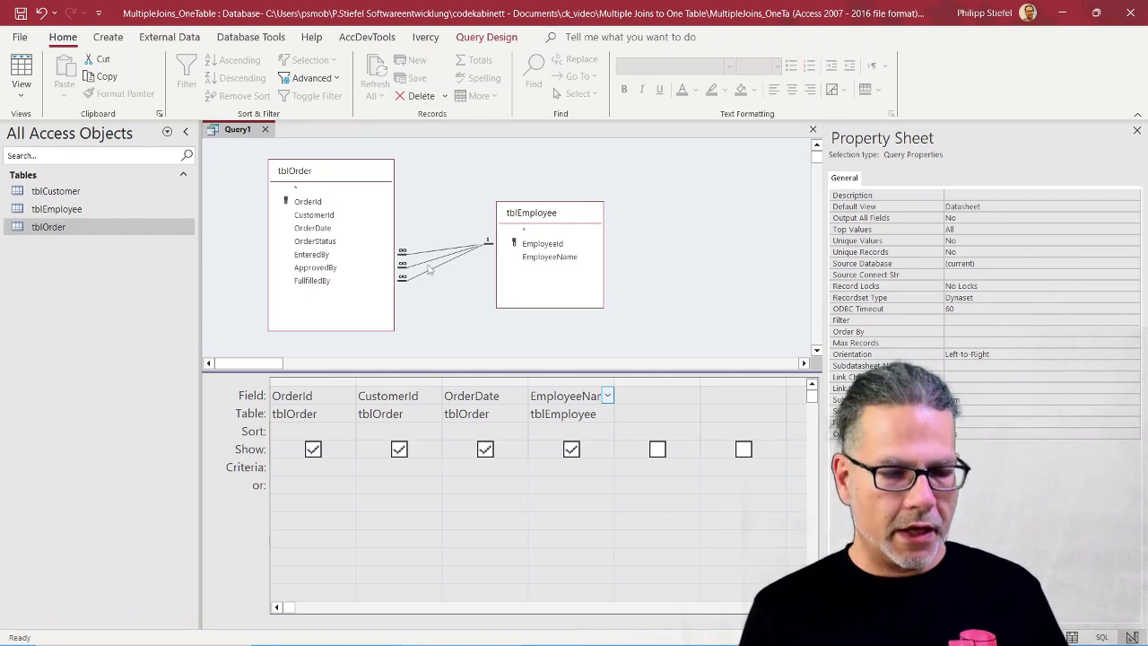
{"action": "left_click", "coordinate": [428, 266]}
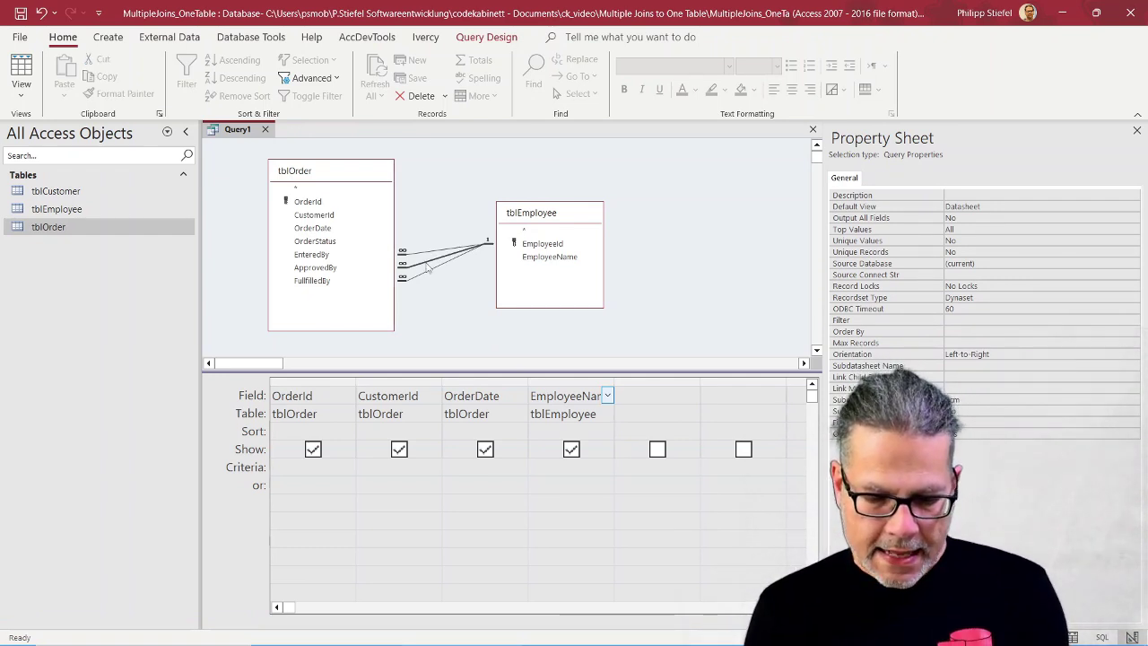
{"action": "key", "text": "Delete"}
{"action": "left_click", "coordinate": [430, 272]}
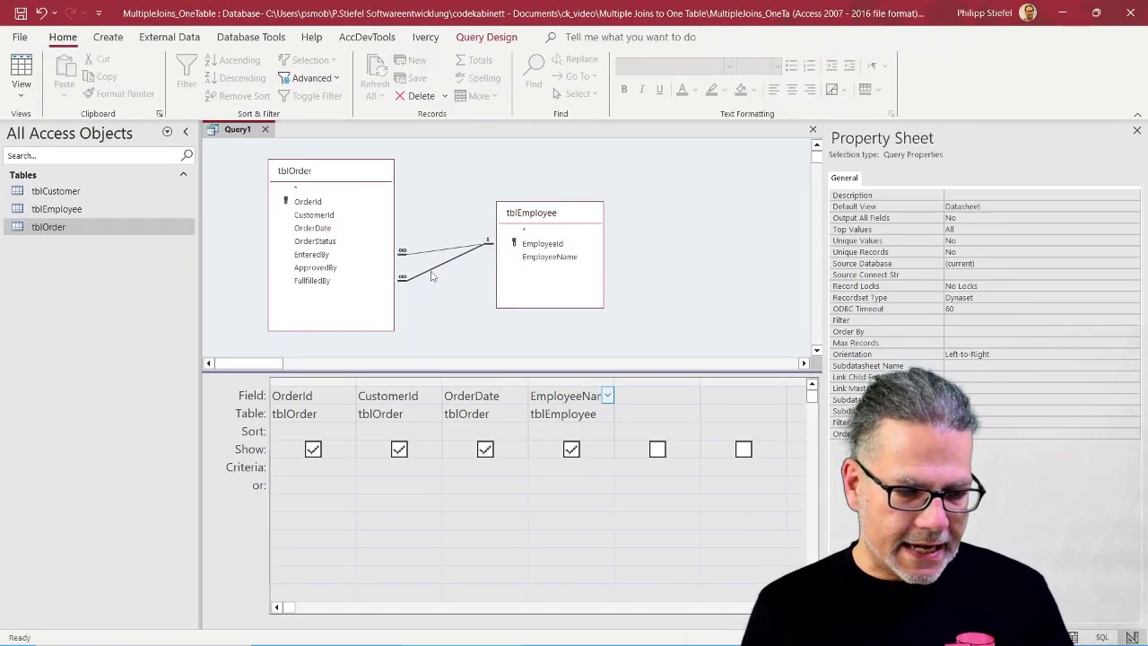
{"action": "left_click", "coordinate": [431, 276]}
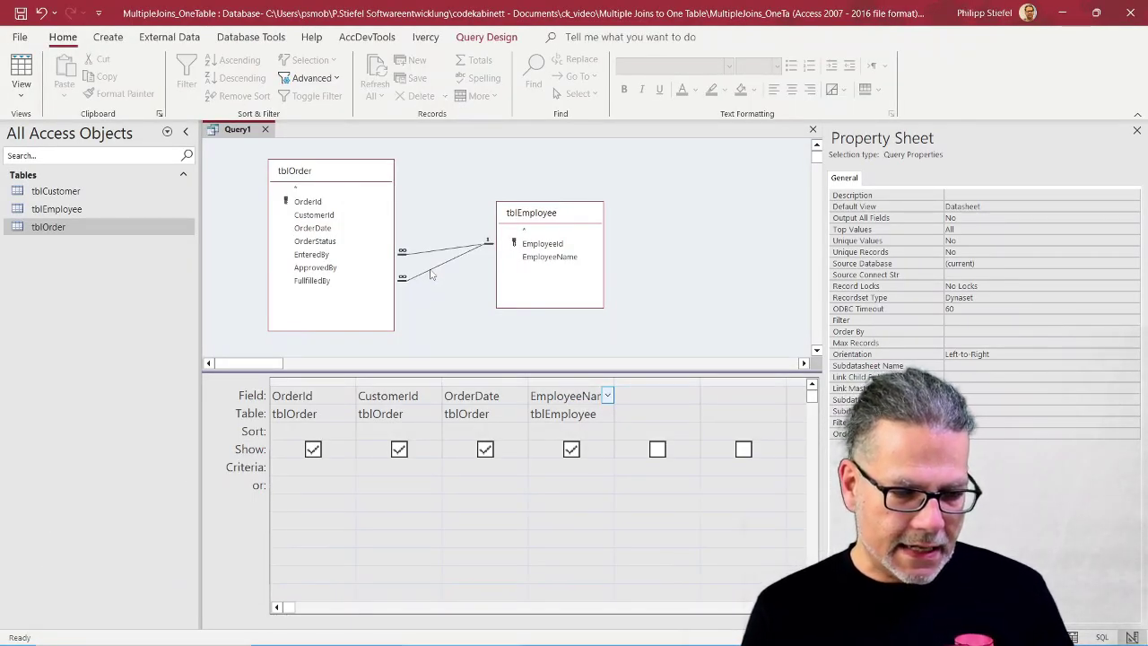
{"action": "left_click", "coordinate": [432, 274]}
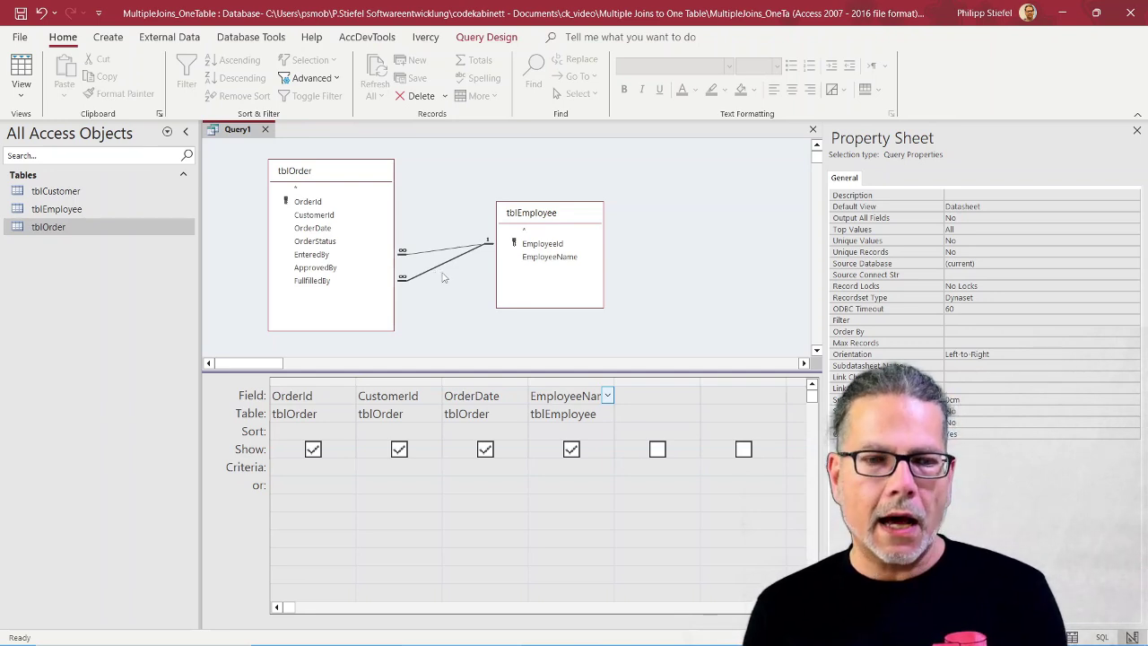
{"action": "key", "text": "Delete"}
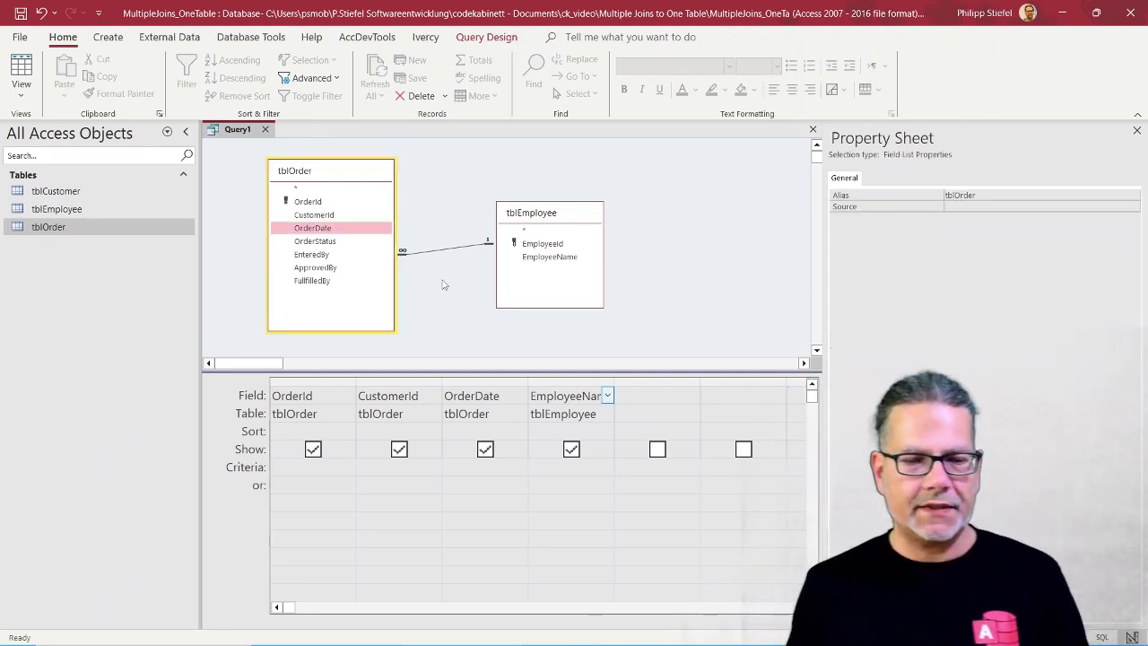
- Move the tblEmployee field list up near the level of tblOrder's top edge and widen the property sheet
{"action": "left_click_drag", "start_coordinate": [515, 222], "coordinate": [551, 185]}
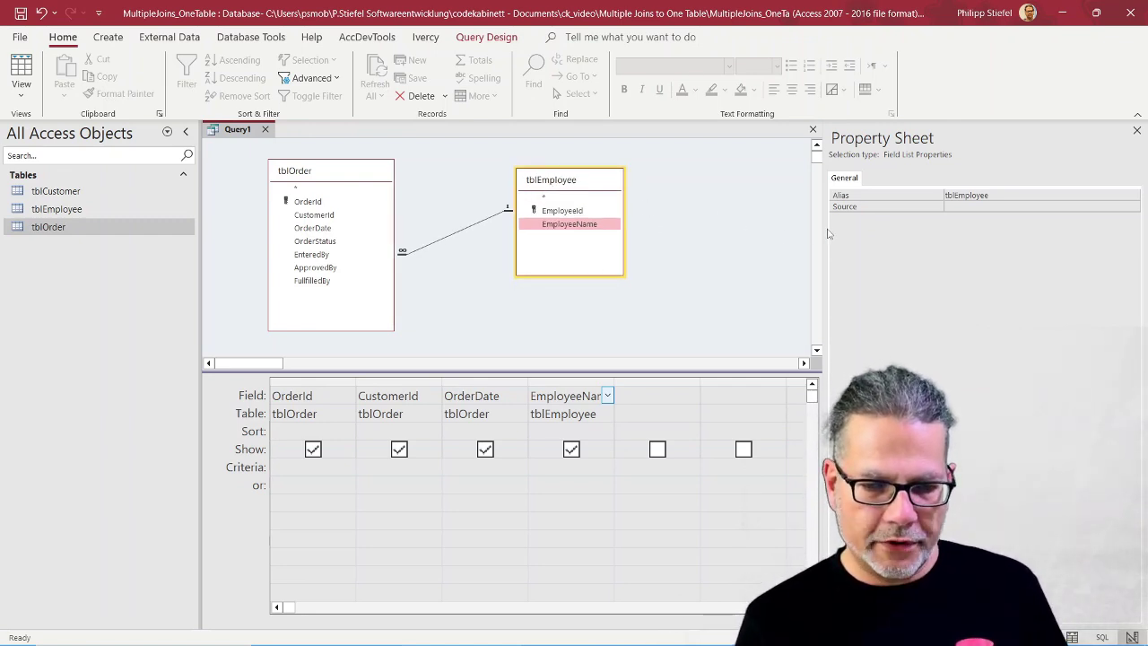
{"action": "left_click_drag", "start_coordinate": [824, 230], "coordinate": [748, 231]}
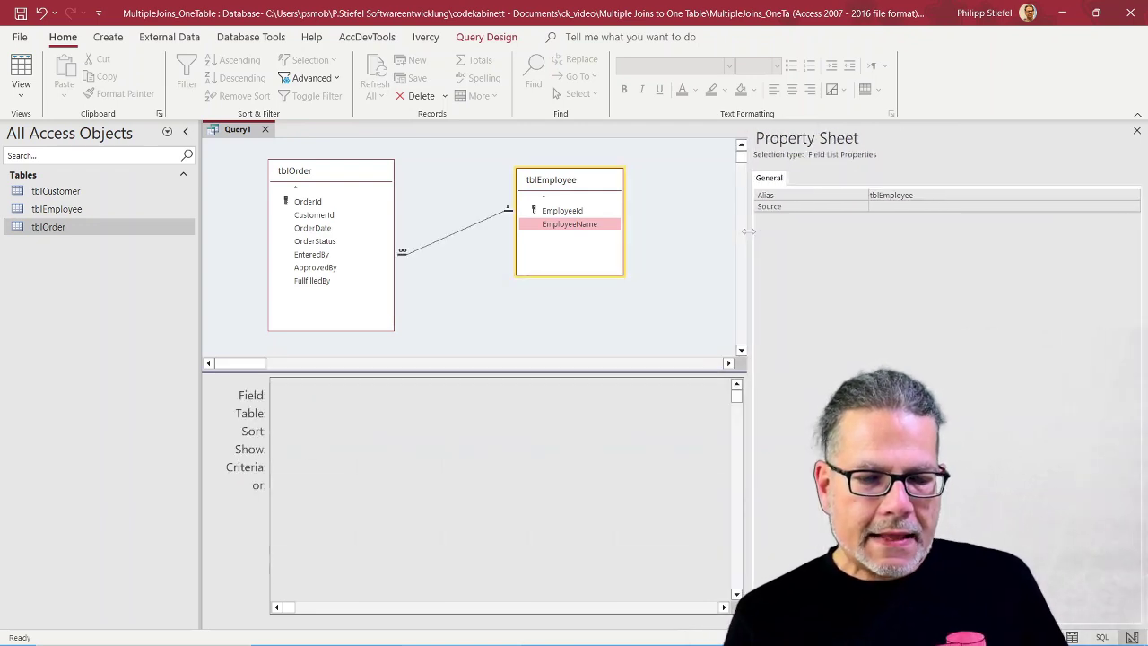
{"action": "left_click_drag", "start_coordinate": [603, 184], "coordinate": [588, 180]}
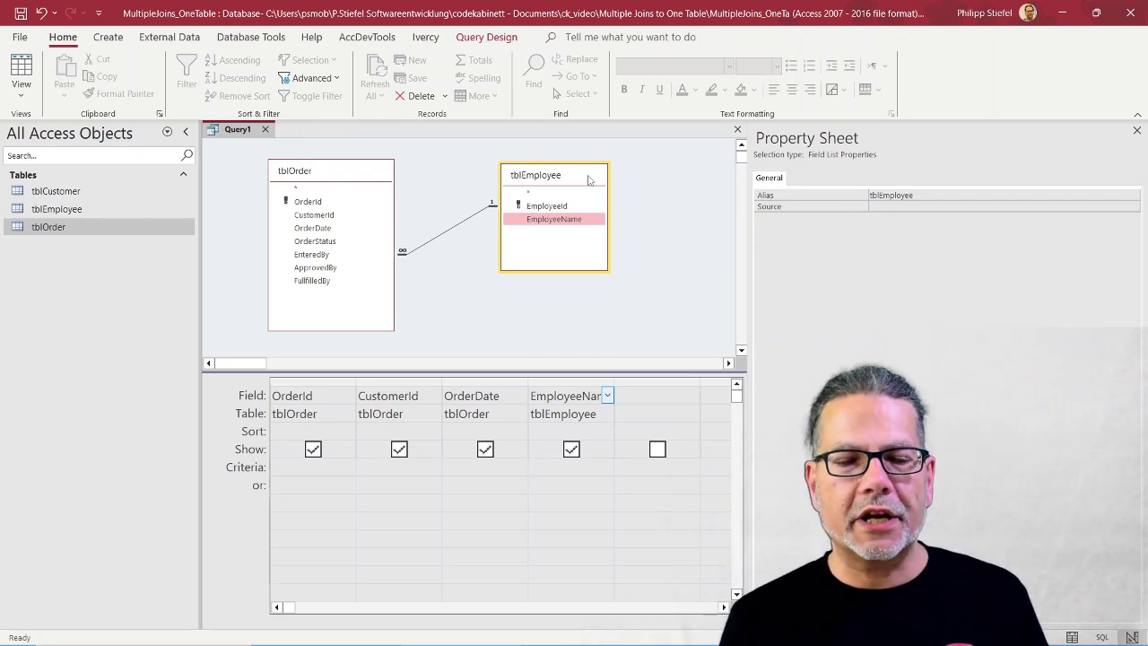
- Set the alias of the tblEmployee field list to EnteredByEmployee
{"action": "left_click_drag", "start_coordinate": [882, 197], "coordinate": [839, 201]}
{"action": "key", "text": "Delete"}
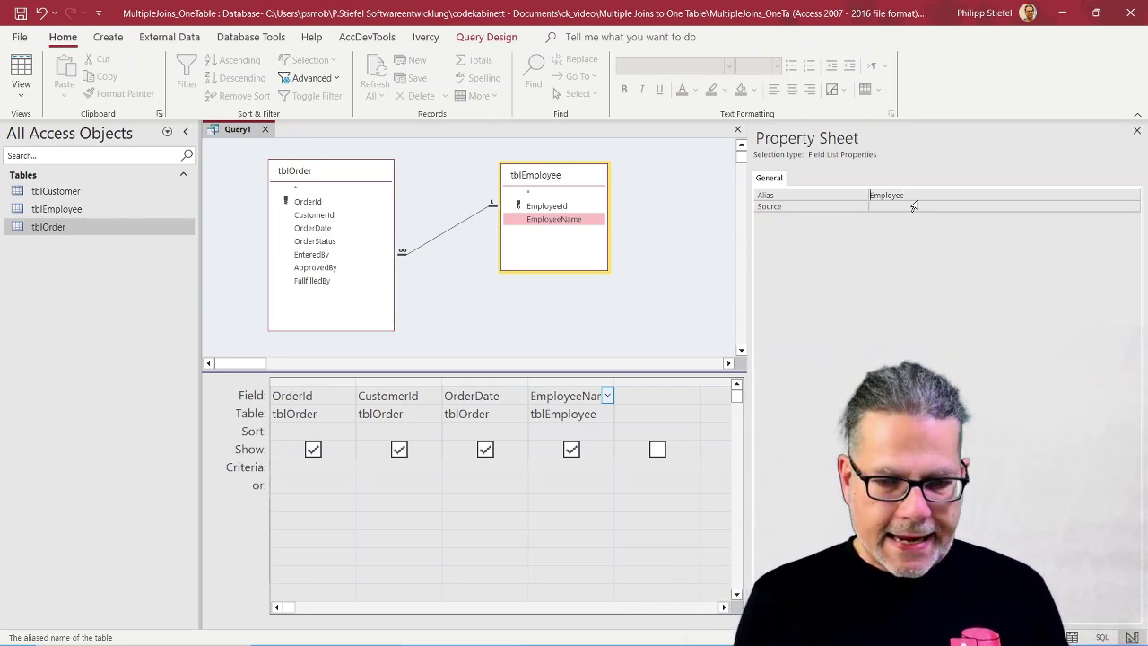
{"action": "type", "text": "Enter"}
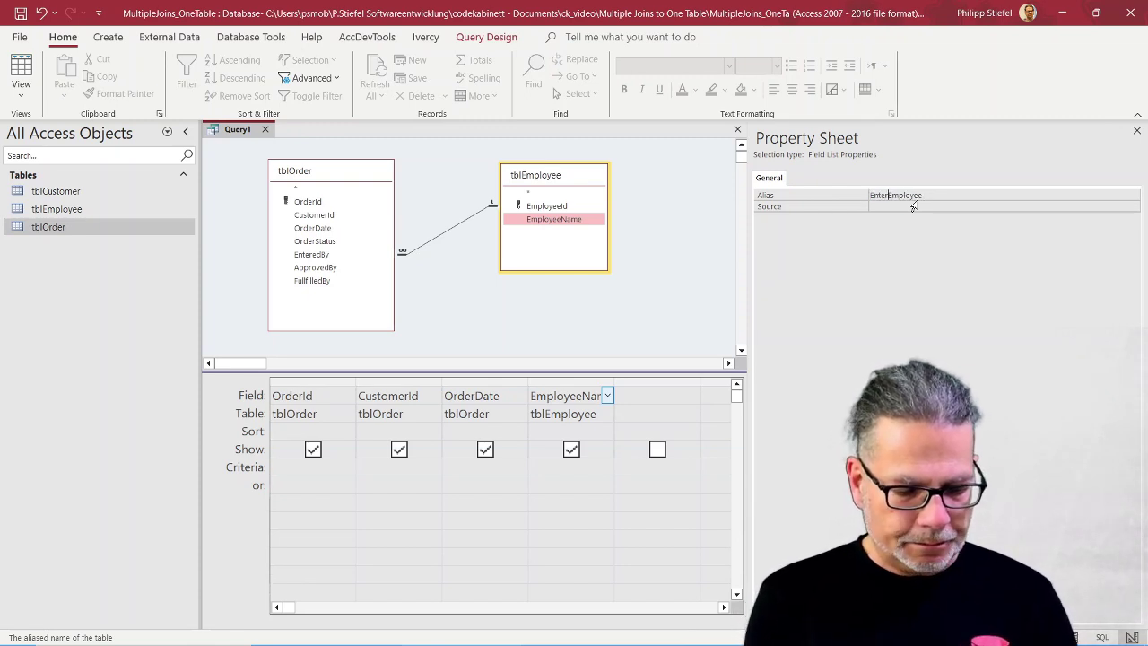
{"action": "type", "text": "edBy"}
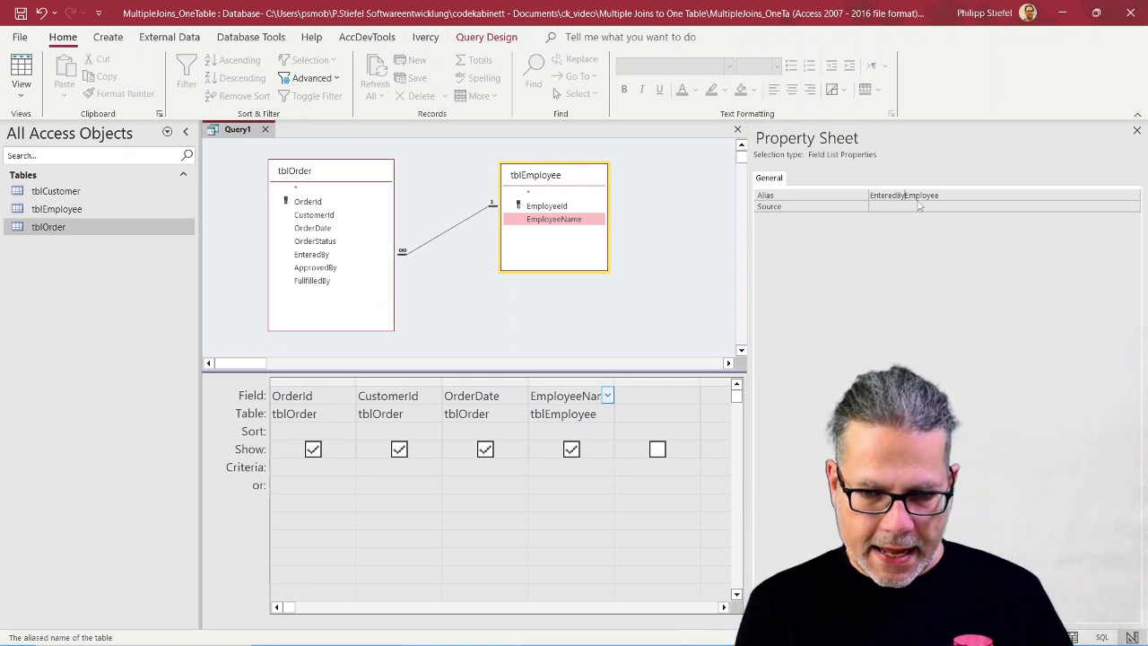
- Apply the EnteredByEmployee alias to the field list joined to the order's EnteredBy field
{"action": "key", "text": "Return"}
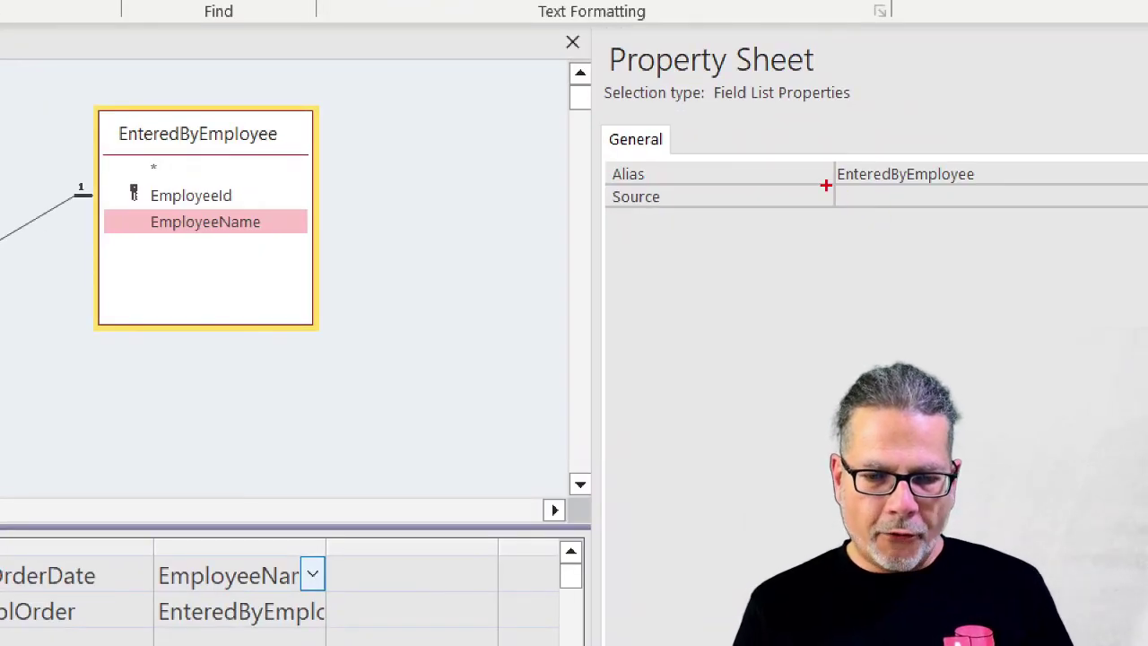
{"action": "left_click_drag", "start_coordinate": [826, 186], "coordinate": [984, 189]}
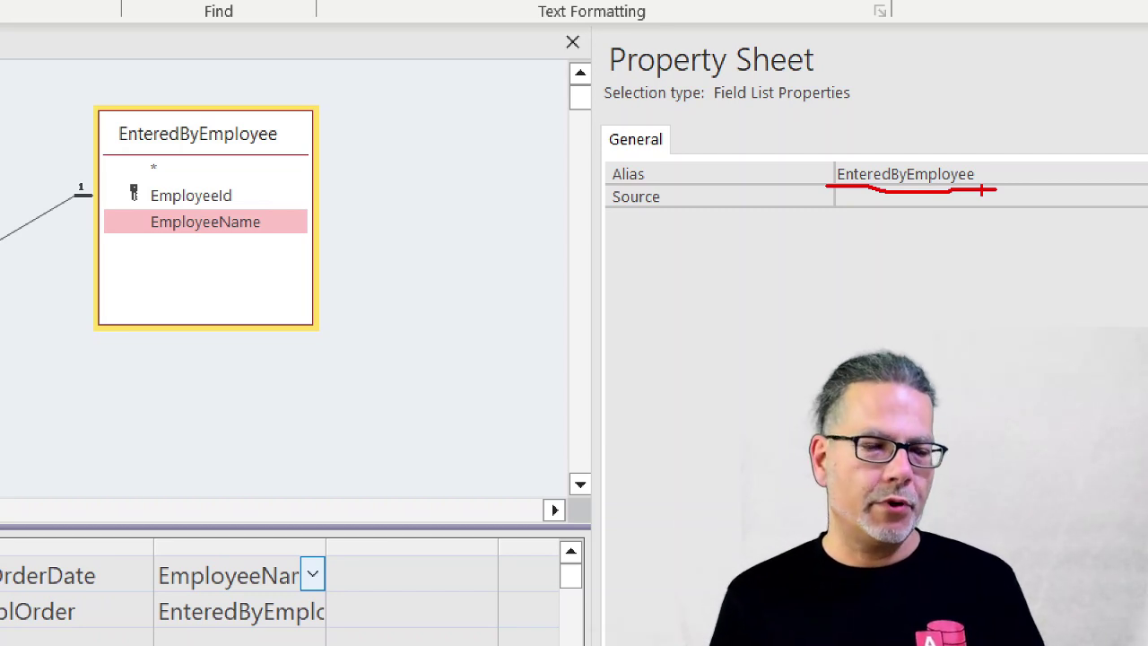
{"action": "mouse_move", "coordinate": [341, 104]}
{"action": "left_mouse_down"}
{"action": "mouse_move", "coordinate": [309, 86]}
{"action": "mouse_move", "coordinate": [87, 105]}
{"action": "mouse_move", "coordinate": [122, 146]}
{"action": "mouse_move", "coordinate": [341, 157]}
{"action": "left_mouse_up"}
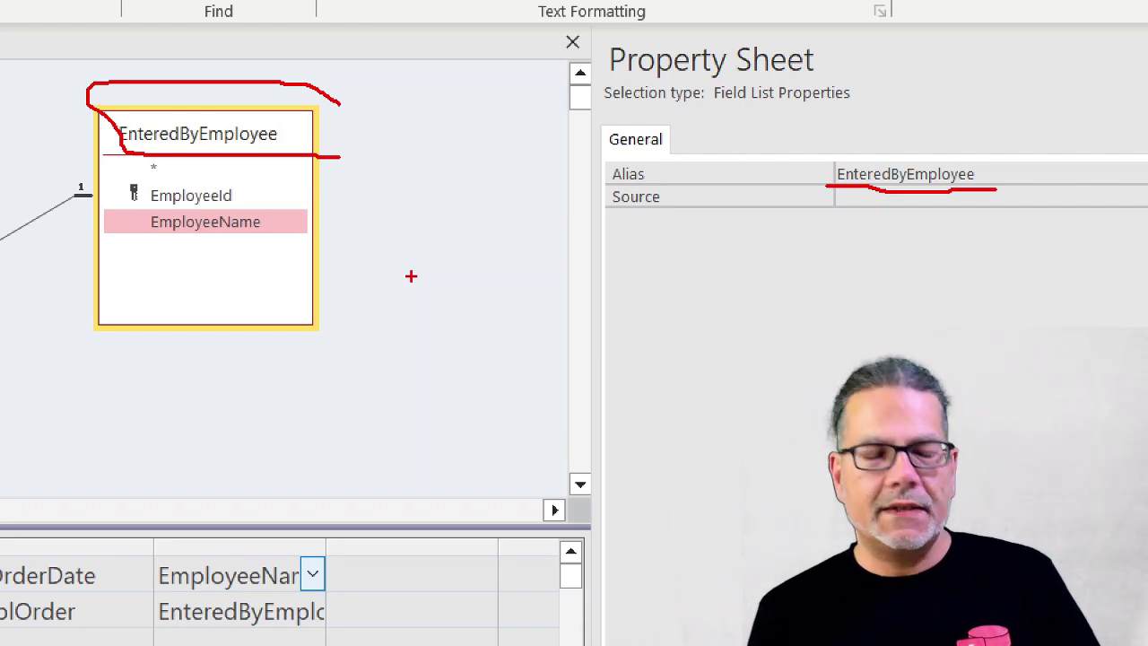
{"action": "key", "text": "Escape"}
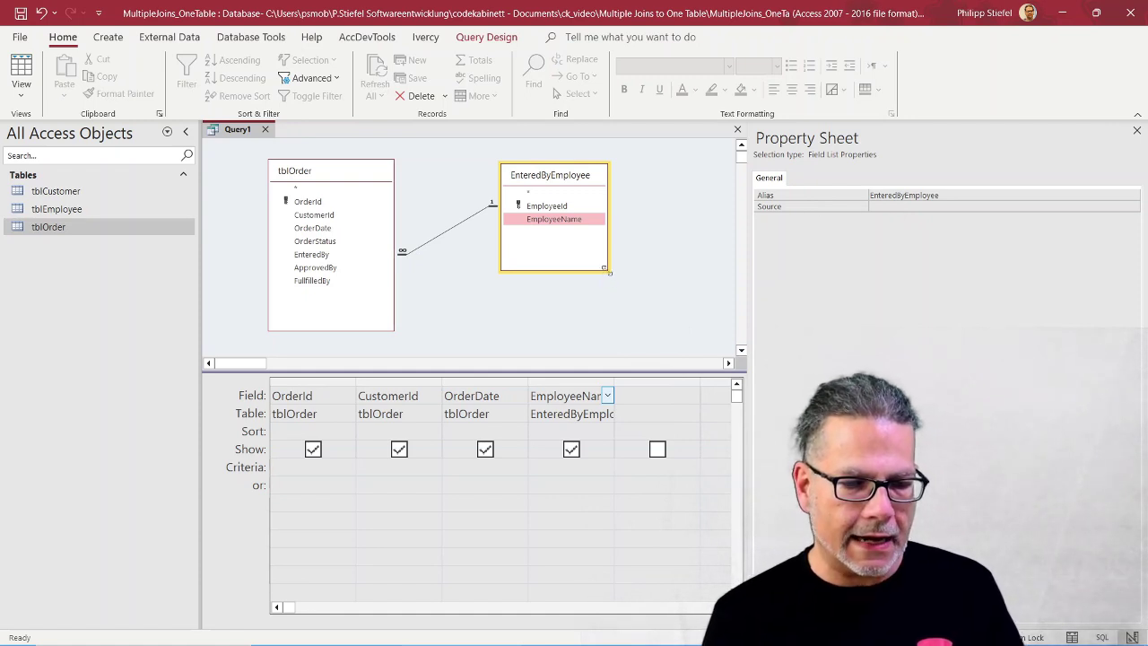
- Shorten the EnteredByEmployee field list and move it closer to tblOrder, making room to add a second copy of tblEmployee below it
{"action": "left_click_drag", "start_coordinate": [608, 269], "coordinate": [603, 236]}
{"action": "left_click_drag", "start_coordinate": [545, 182], "coordinate": [499, 173]}
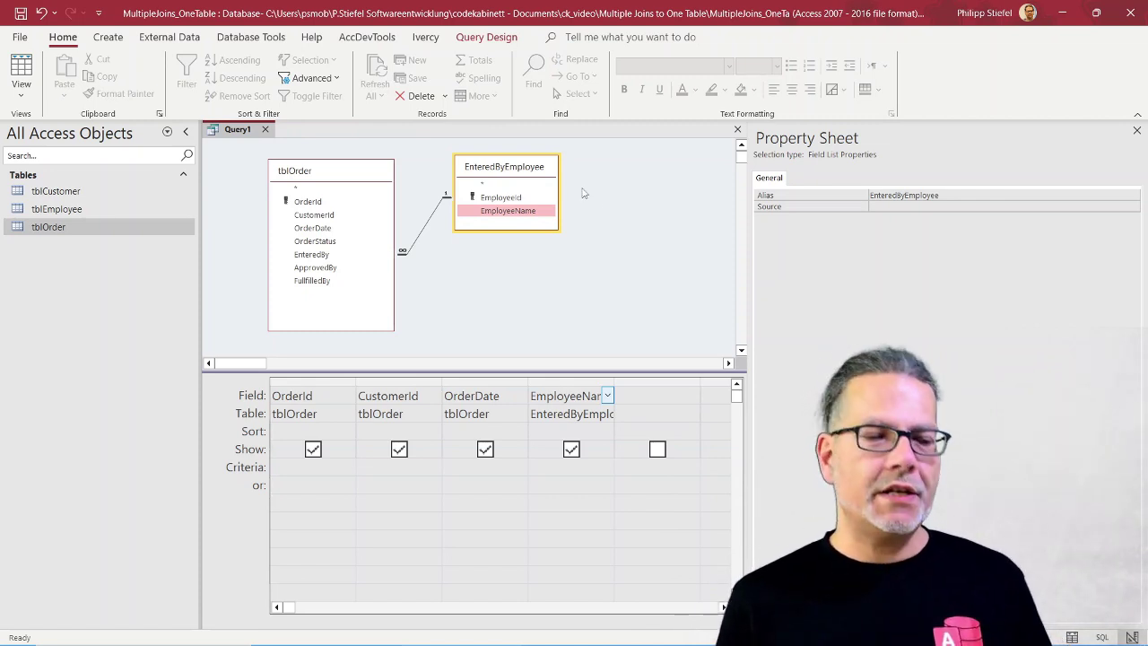
{"action": "left_click", "coordinate": [63, 209]}
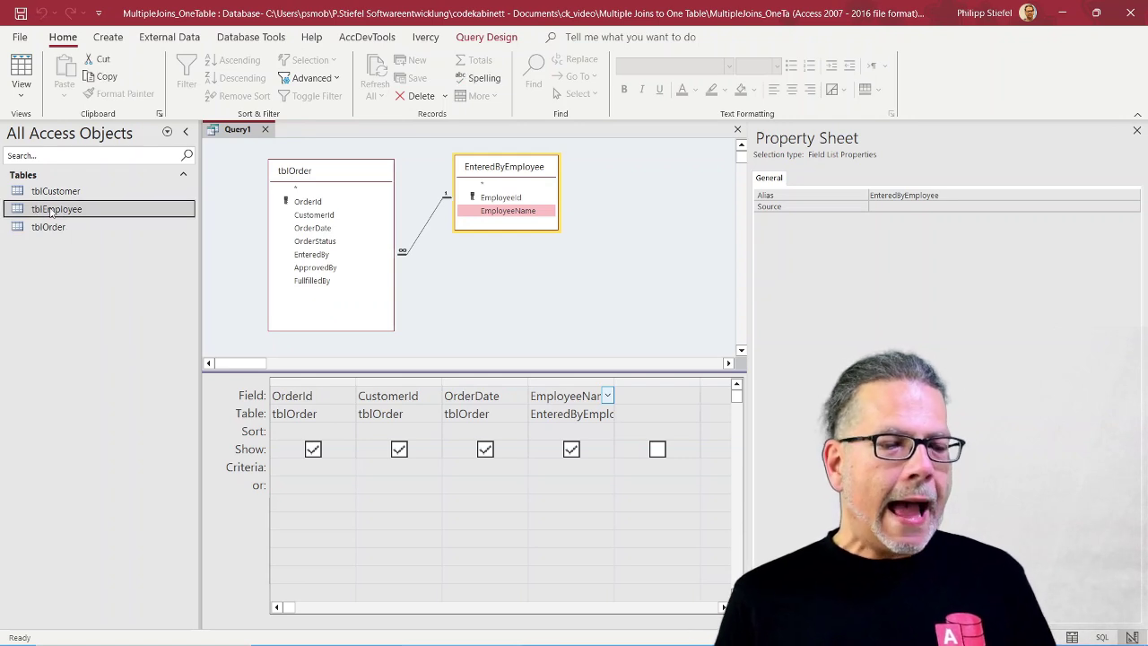
{"action": "left_click_drag", "start_coordinate": [51, 211], "coordinate": [491, 259]}
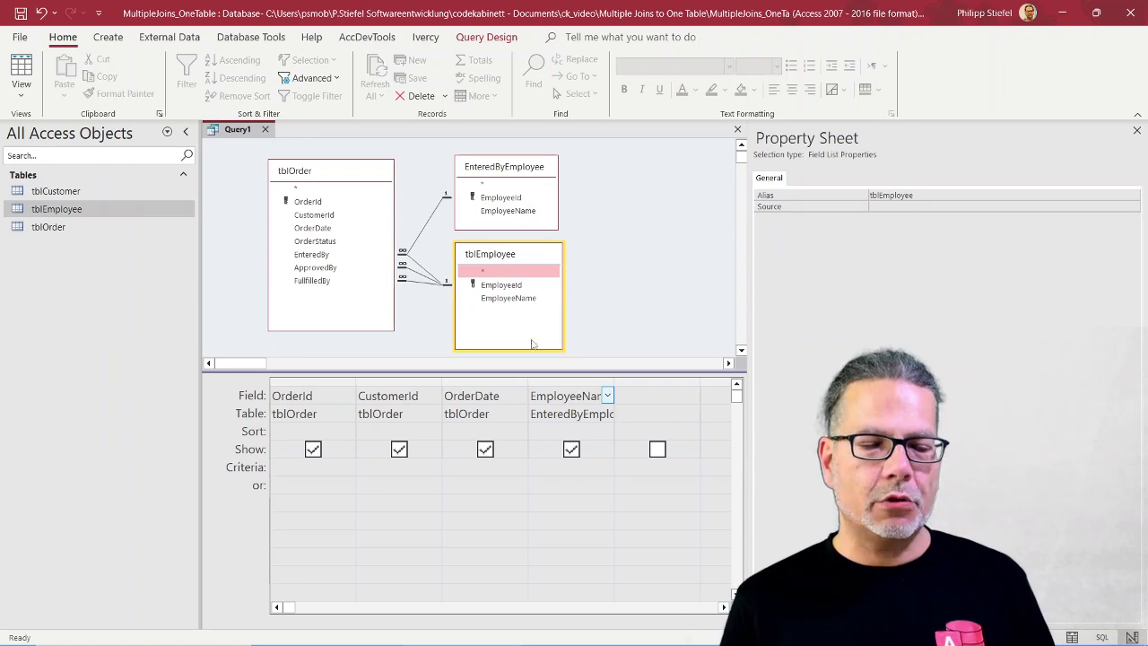
- Delete the EnteredBy and FullfilledBy joins to the second tblEmployee copy, keeping only its ApprovedBy join
{"action": "left_click", "coordinate": [425, 274]}
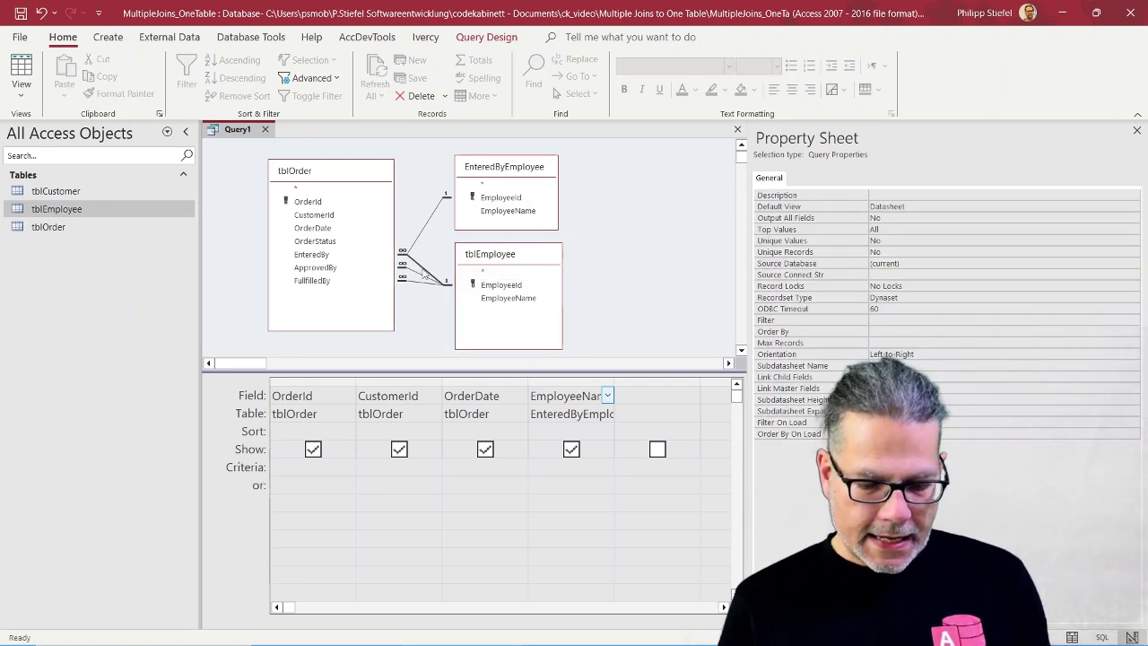
{"action": "key", "text": "Tab"}
{"action": "left_click", "coordinate": [428, 284]}
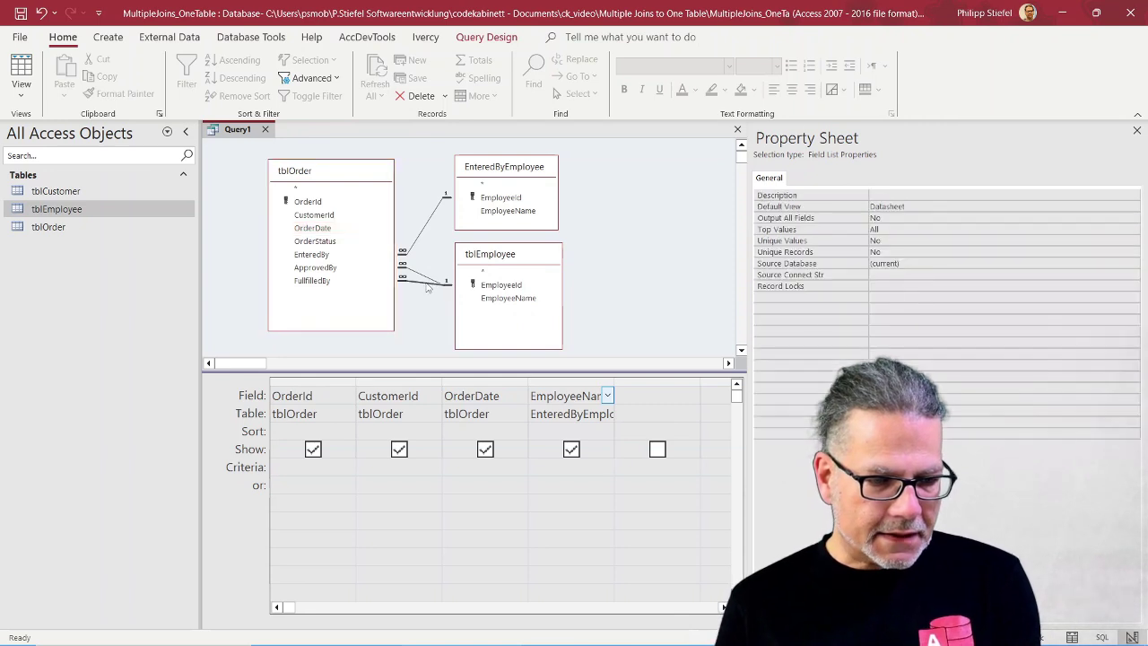
{"action": "key", "text": "Delete"}
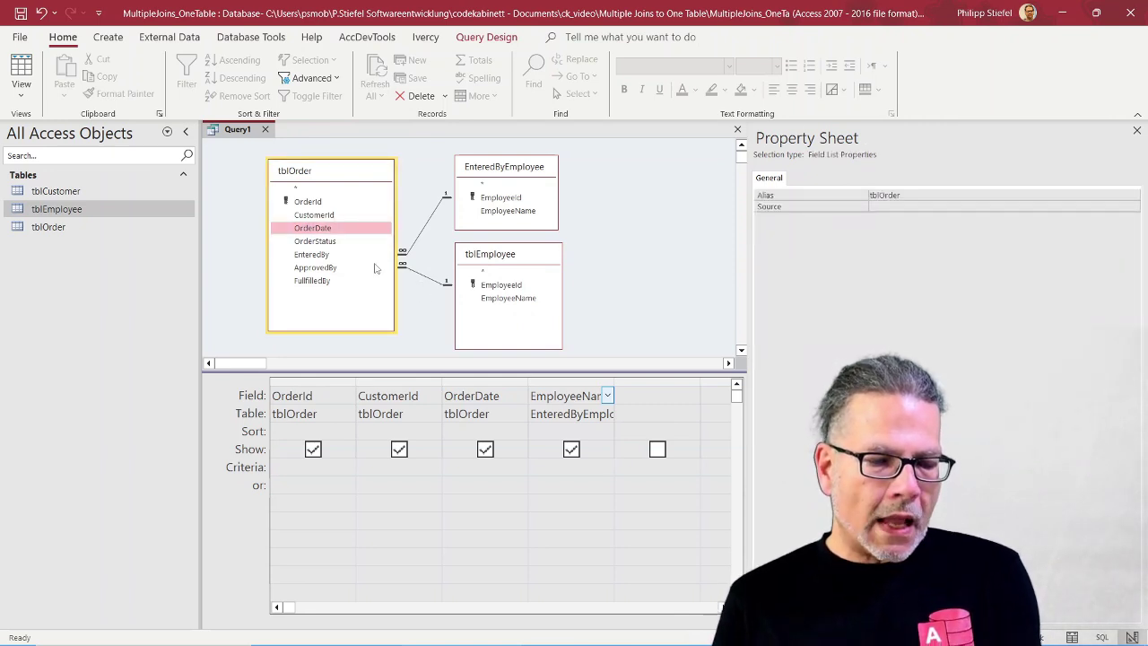
- Set the alias of the second tblEmployee field list to ApprovedByEmployee and widen the list slightly
{"action": "left_click", "coordinate": [485, 260]}
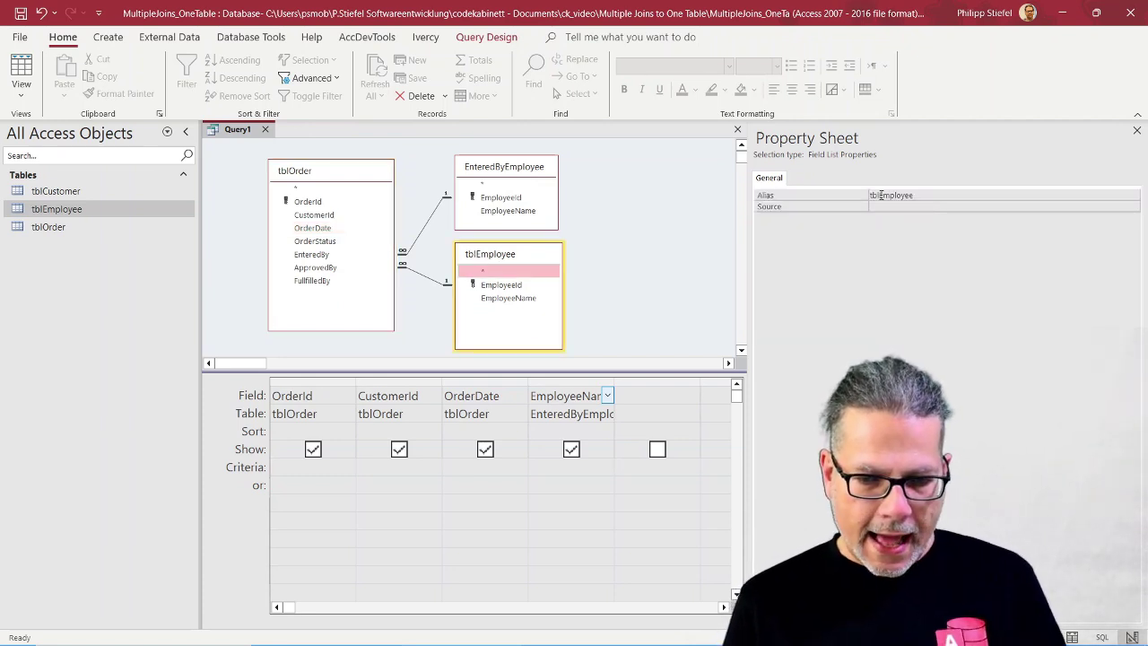
{"action": "left_click_drag", "start_coordinate": [880, 195], "coordinate": [845, 194]}
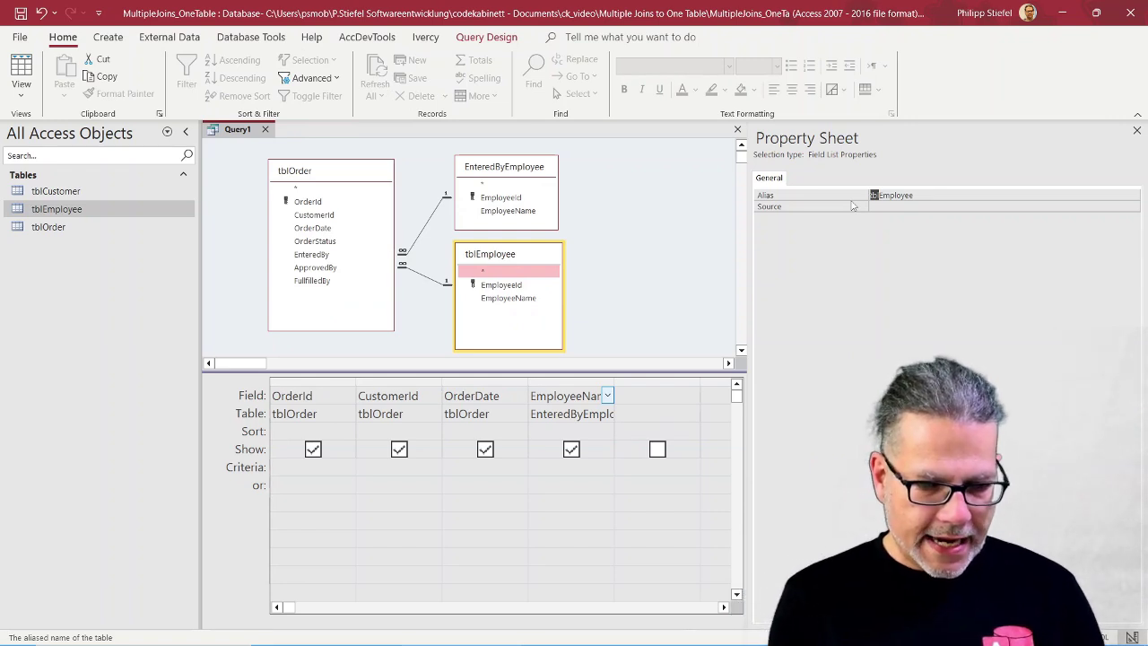
{"action": "type", "text": "ApprovedBy"}
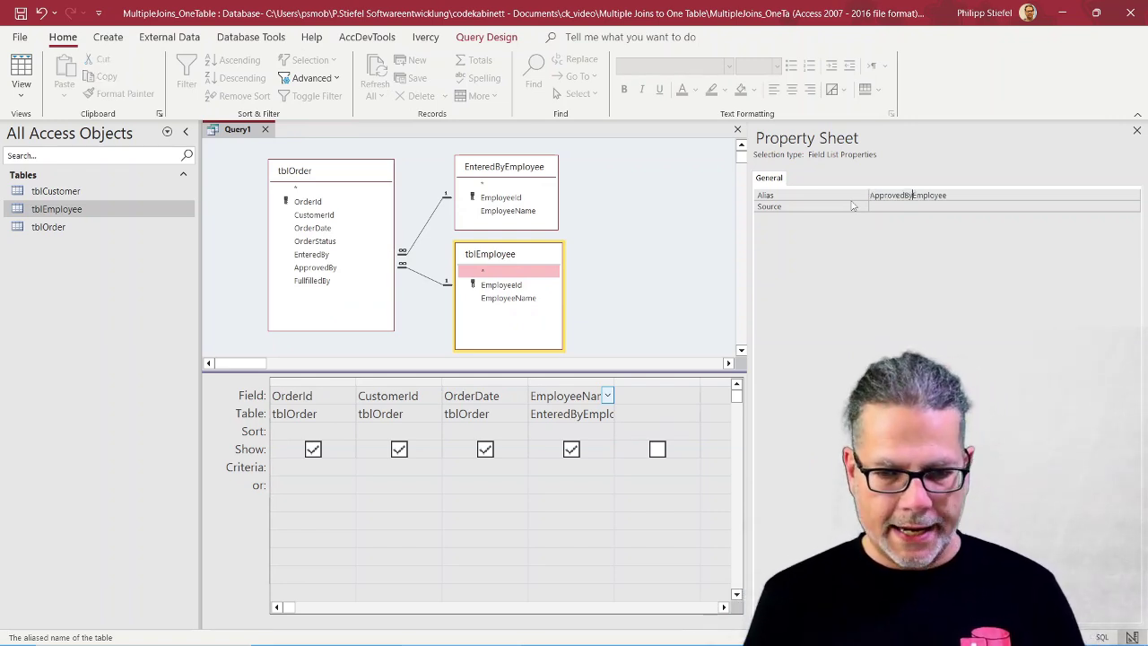
{"action": "key", "text": "Return"}
{"action": "left_click_drag", "start_coordinate": [560, 281], "coordinate": [579, 282]}
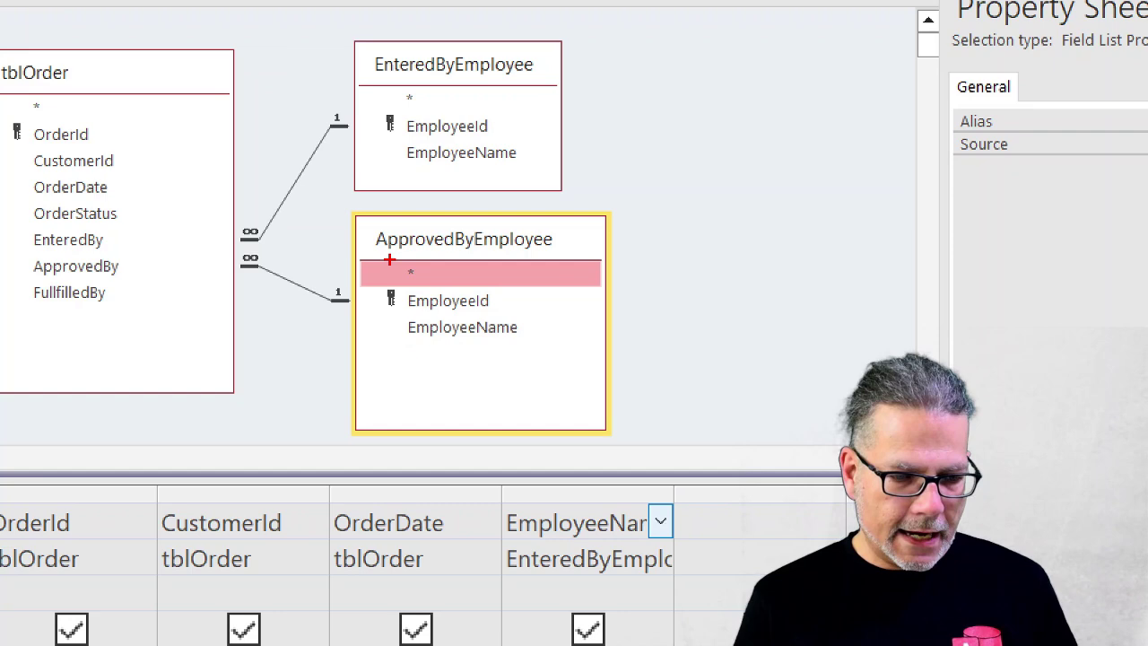
{"action": "left_click_drag", "start_coordinate": [448, 264], "coordinate": [554, 259]}
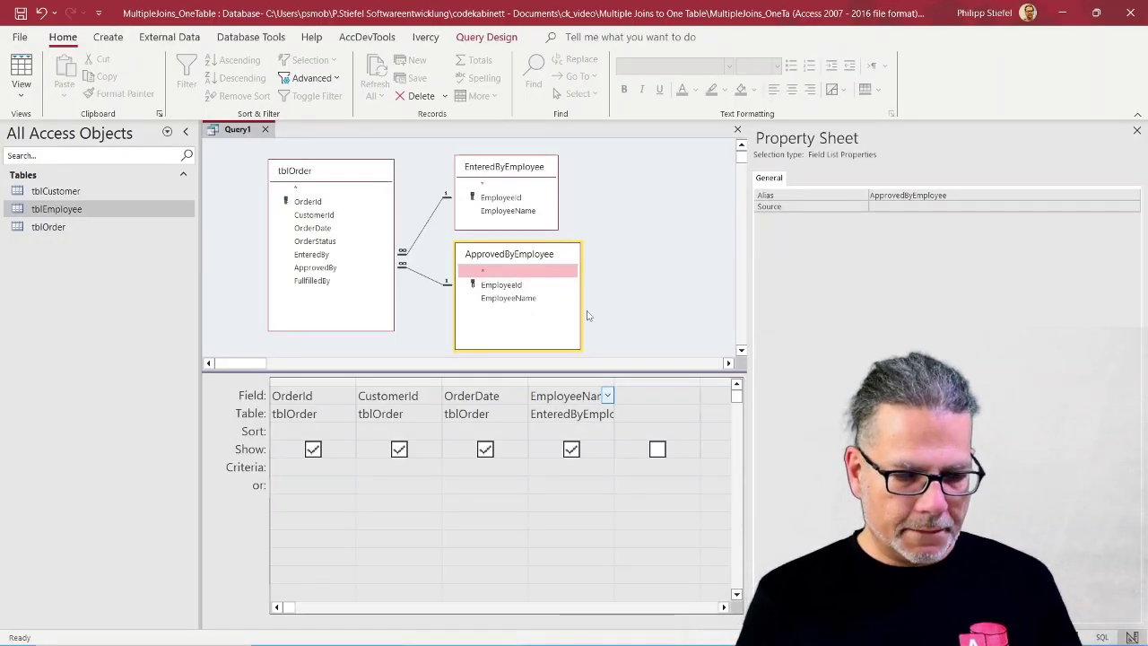
- Enlarge the query's table area and shrink the ApprovedByEmployee field list, making room to add a third copy of tblEmployee below it
{"action": "left_click_drag", "start_coordinate": [580, 375], "coordinate": [579, 475]}
{"action": "left_click_drag", "start_coordinate": [578, 350], "coordinate": [558, 332]}
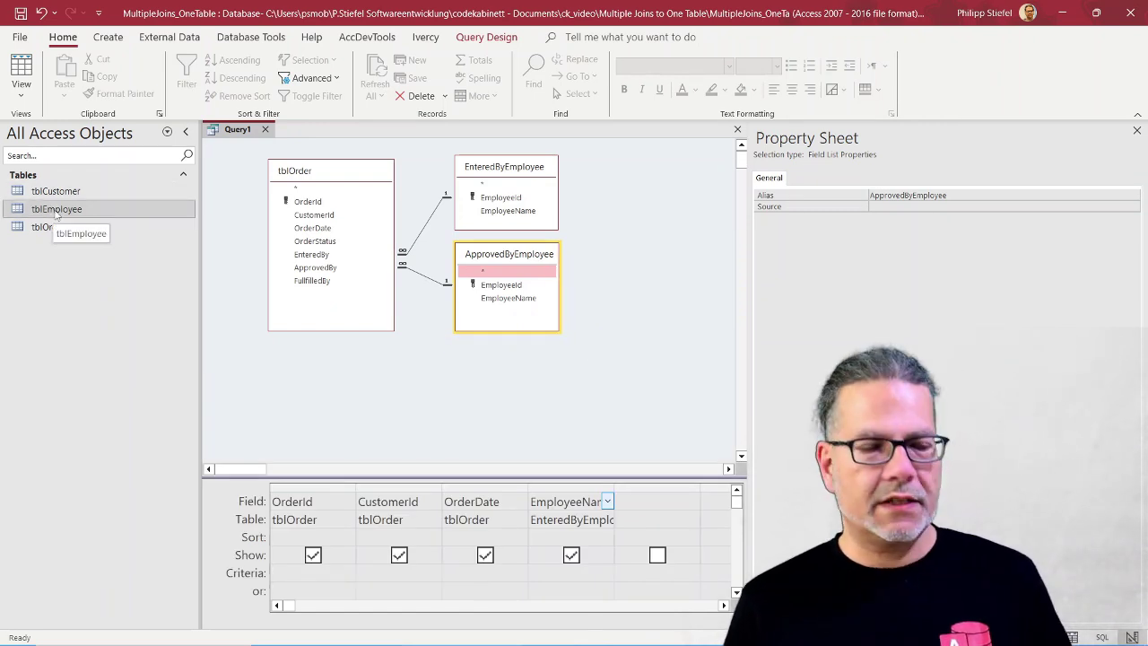
{"action": "left_click_drag", "start_coordinate": [54, 211], "coordinate": [509, 370]}
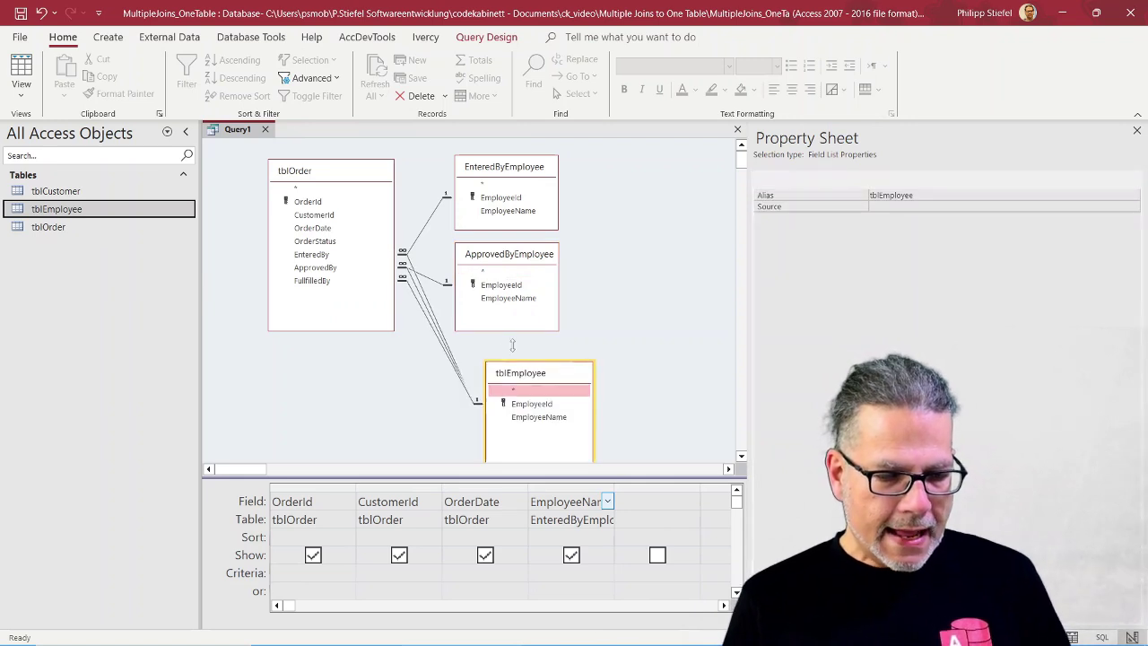
- Delete the EnteredBy and ApprovedBy joins to the third tblEmployee copy and align that field list directly beneath ApprovedByEmployee
{"action": "left_click", "coordinate": [457, 355]}
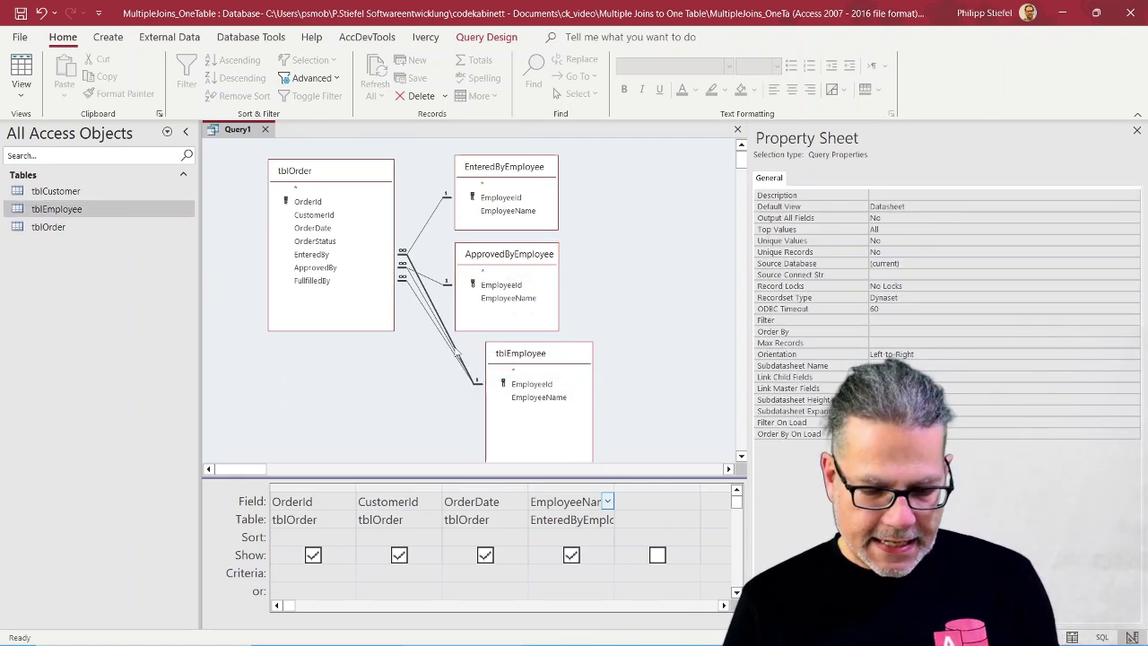
{"action": "left_click", "coordinate": [444, 332]}
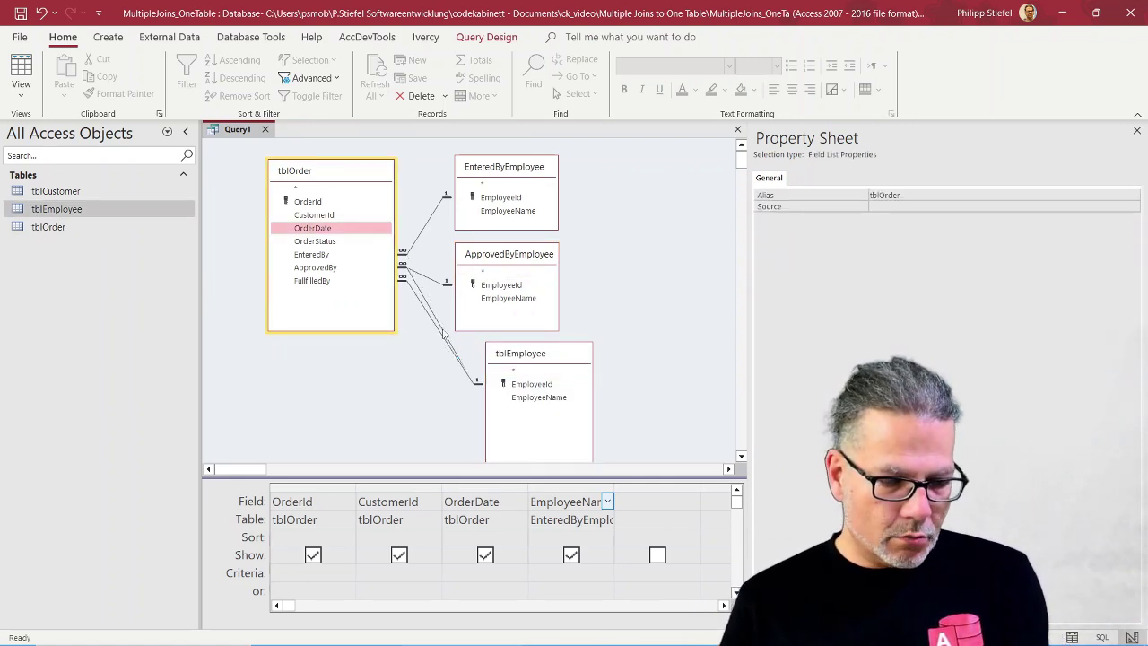
{"action": "left_click", "coordinate": [443, 332]}
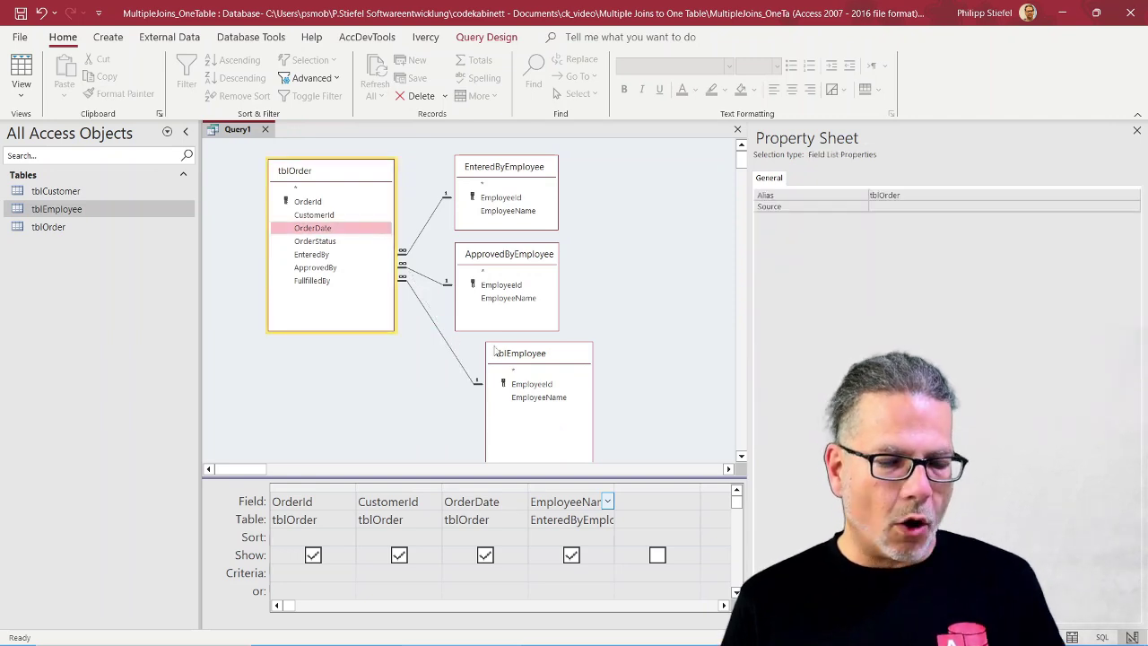
{"action": "left_click", "coordinate": [524, 355]}
{"action": "left_click_drag", "start_coordinate": [523, 355], "coordinate": [493, 353]}
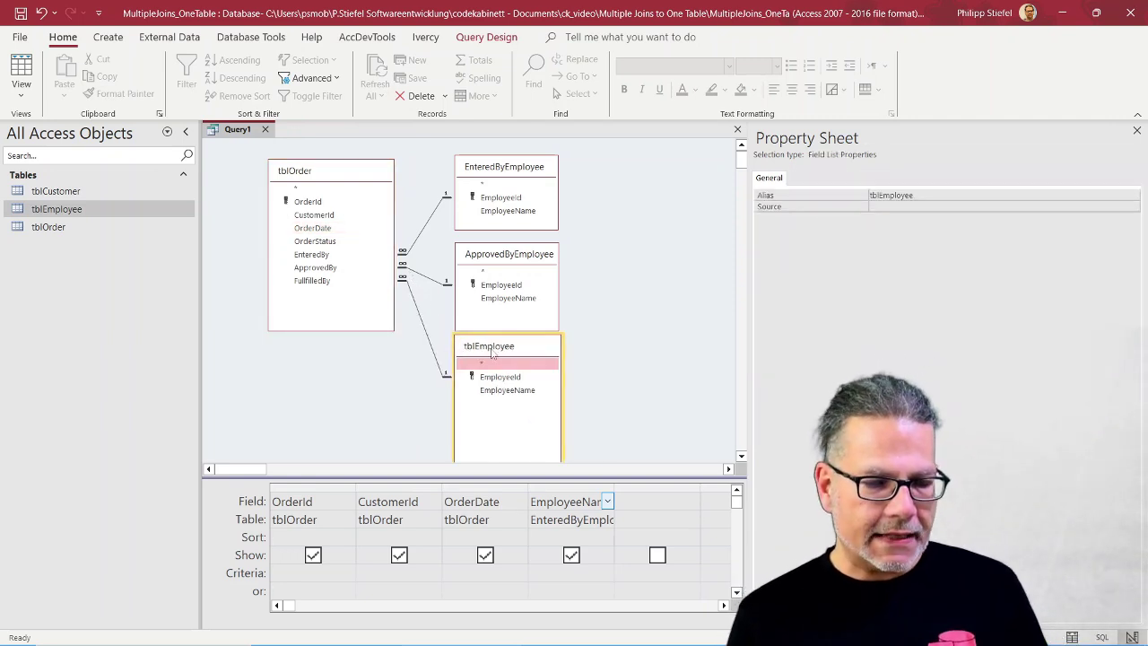
- Set the alias of the third tblEmployee field list, joined on FullfilledBy, to FullfilledByEmployee
{"action": "left_click", "coordinate": [314, 282]}
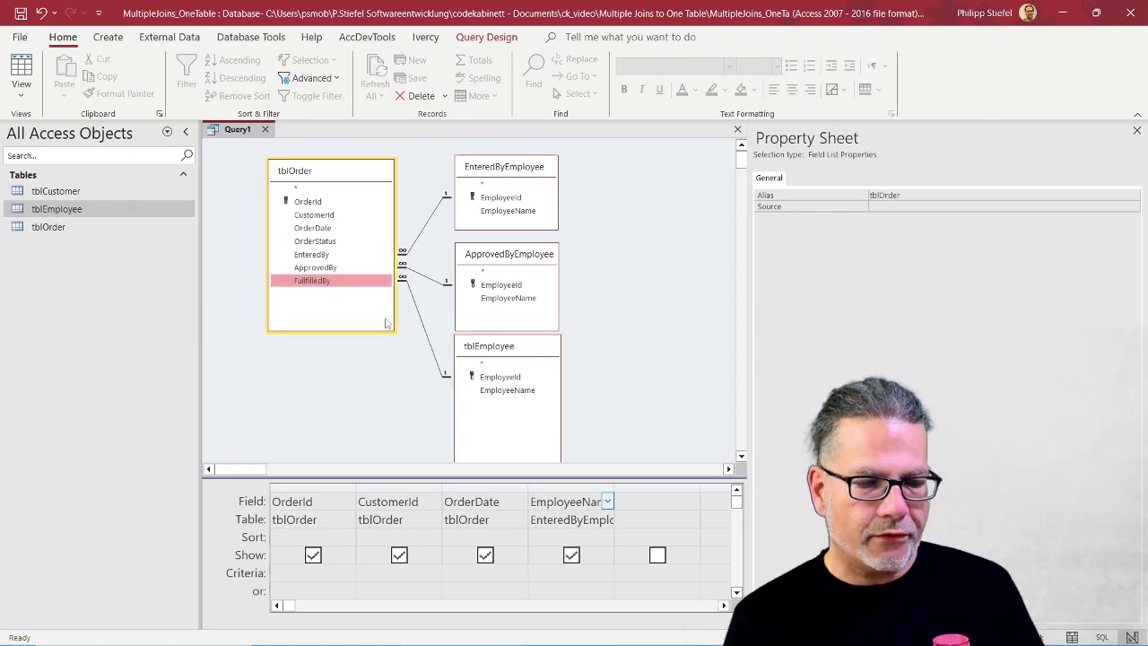
{"action": "left_click", "coordinate": [493, 352]}
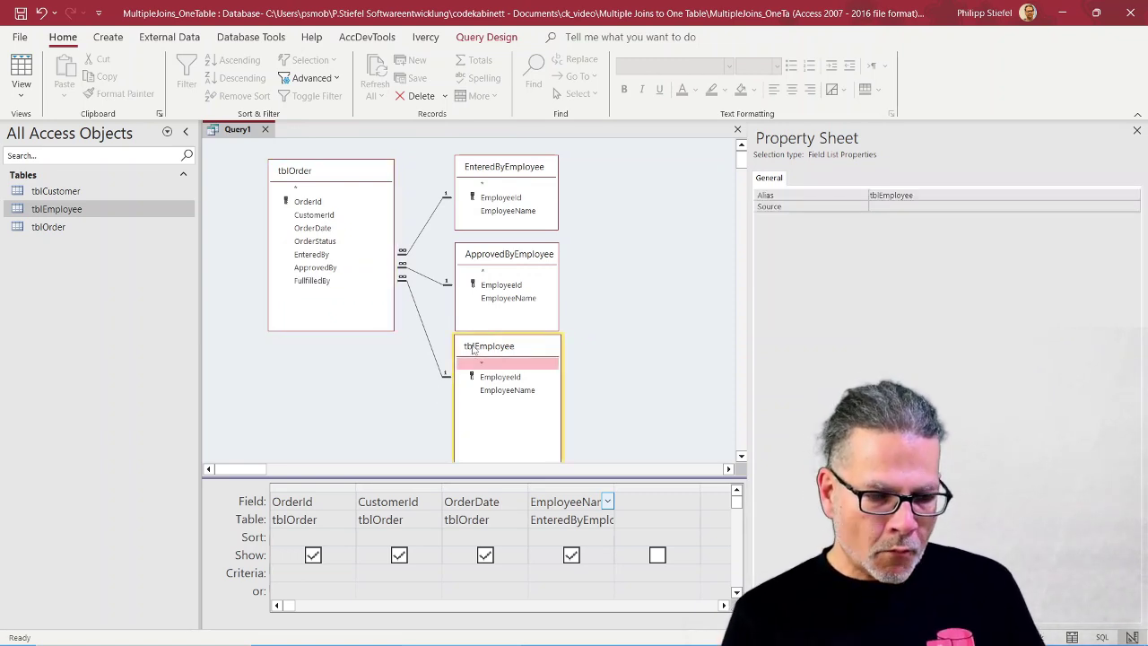
{"action": "left_click", "coordinate": [879, 195]}
{"action": "type", "text": "Ful"}
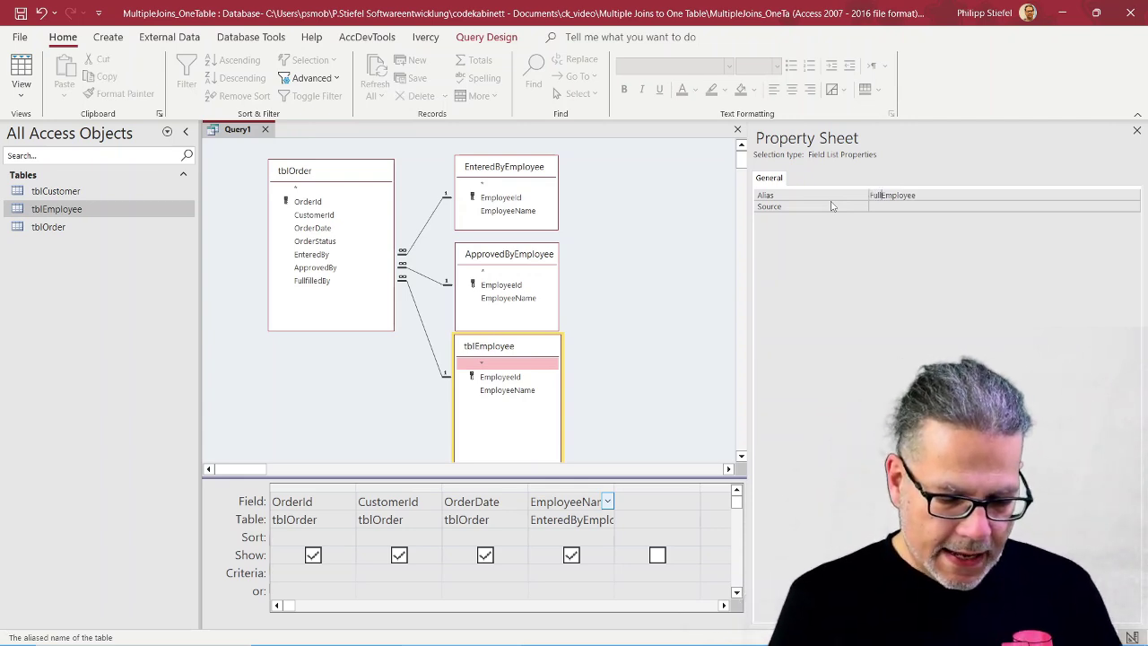
{"action": "type", "text": "lfilledBy"}
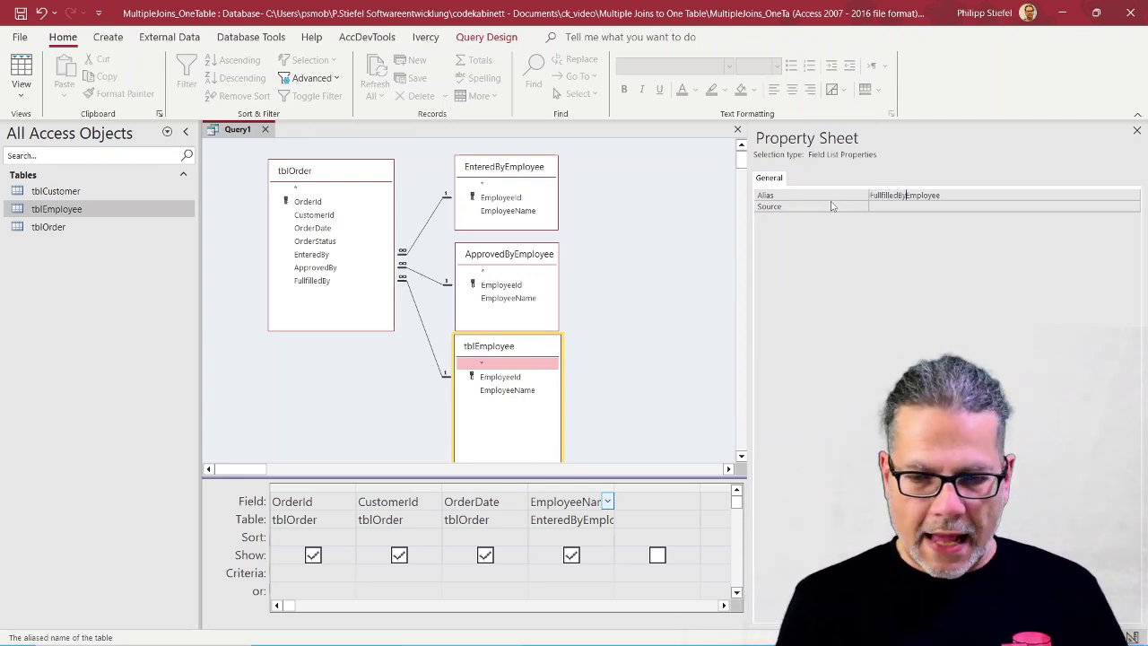
{"action": "key", "text": "Return"}
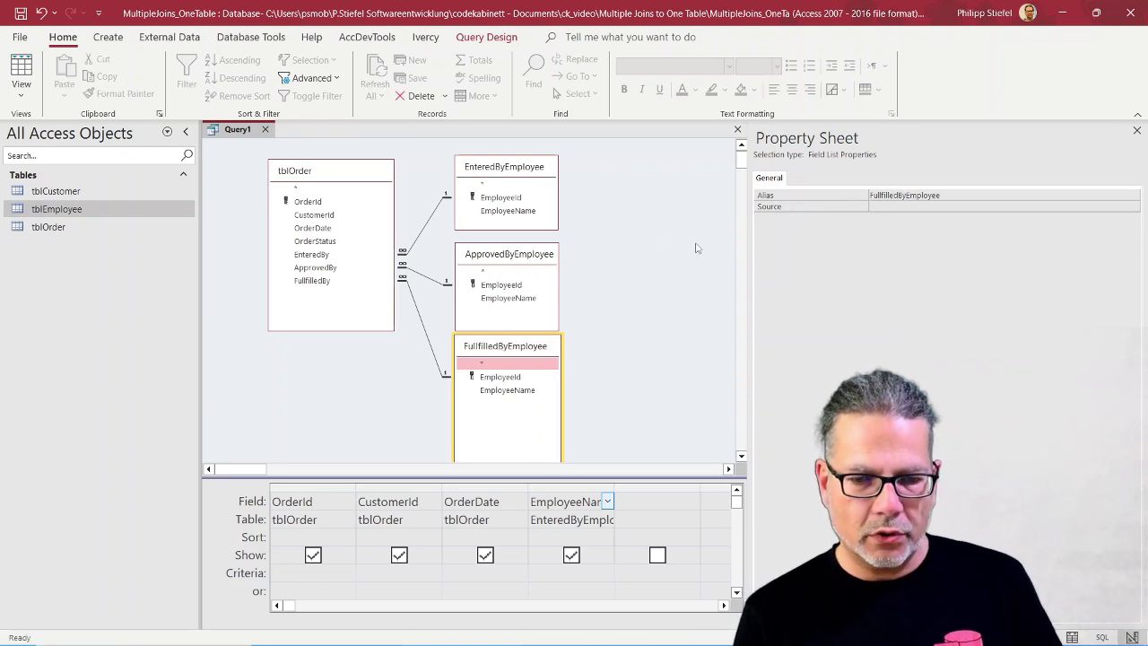
- Narrow the property sheet and the object list, and widen the EmployeeName column in the query grid to fit its full table alias
{"action": "left_click_drag", "start_coordinate": [752, 253], "coordinate": [940, 252]}
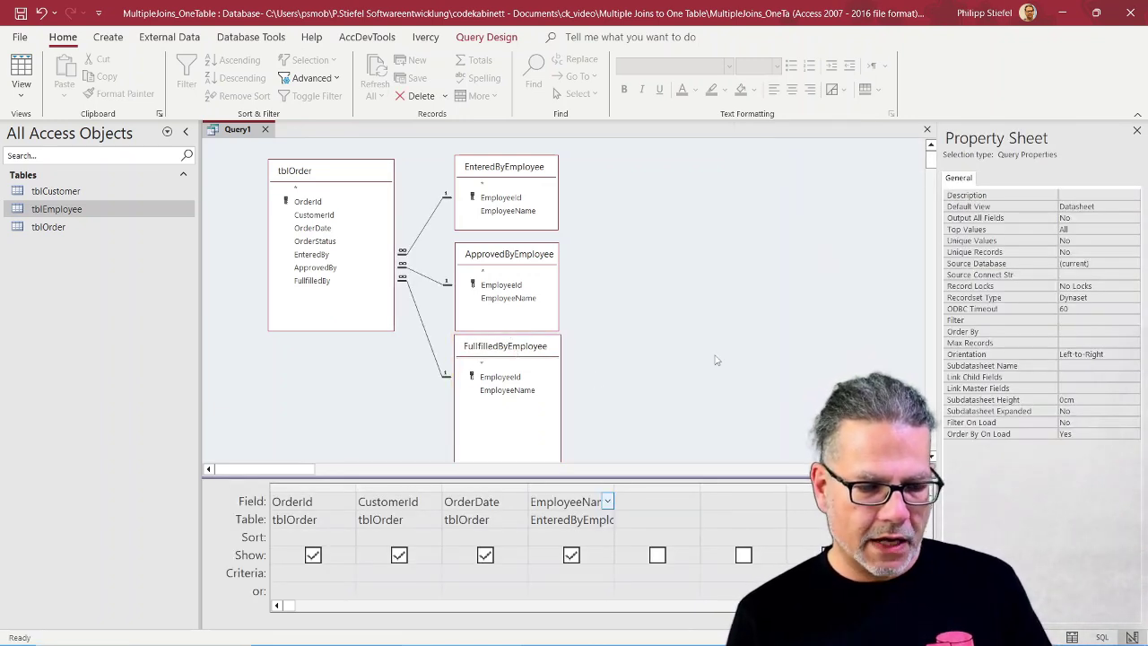
{"action": "left_click_drag", "start_coordinate": [610, 487], "coordinate": [674, 485]}
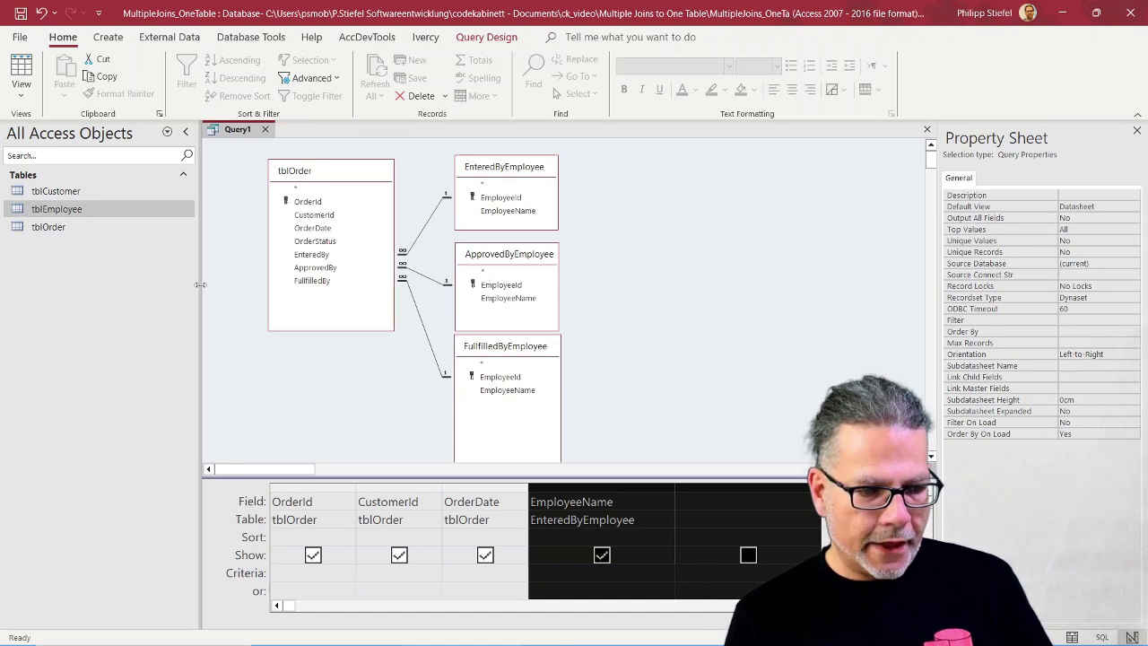
{"action": "left_click_drag", "start_coordinate": [193, 284], "coordinate": [128, 284]}
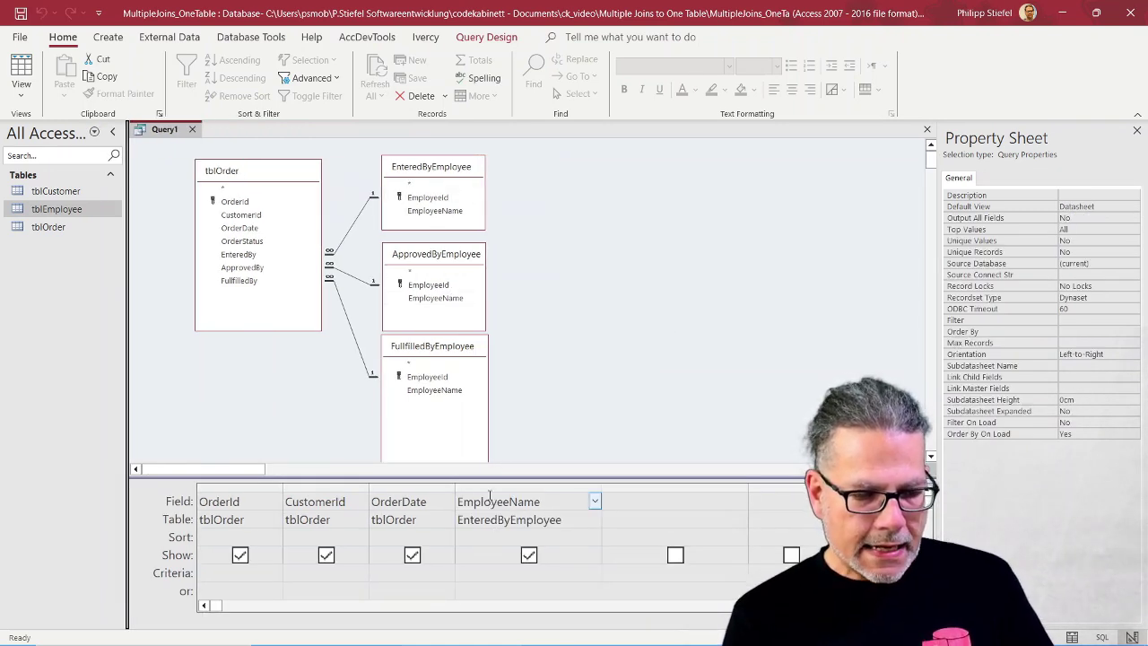
- Add EmployeeName from ApprovedByEmployee and from FullfilledByEmployee to the query grid and widen both new columns to fit their aliases
{"action": "left_click", "coordinate": [428, 298]}
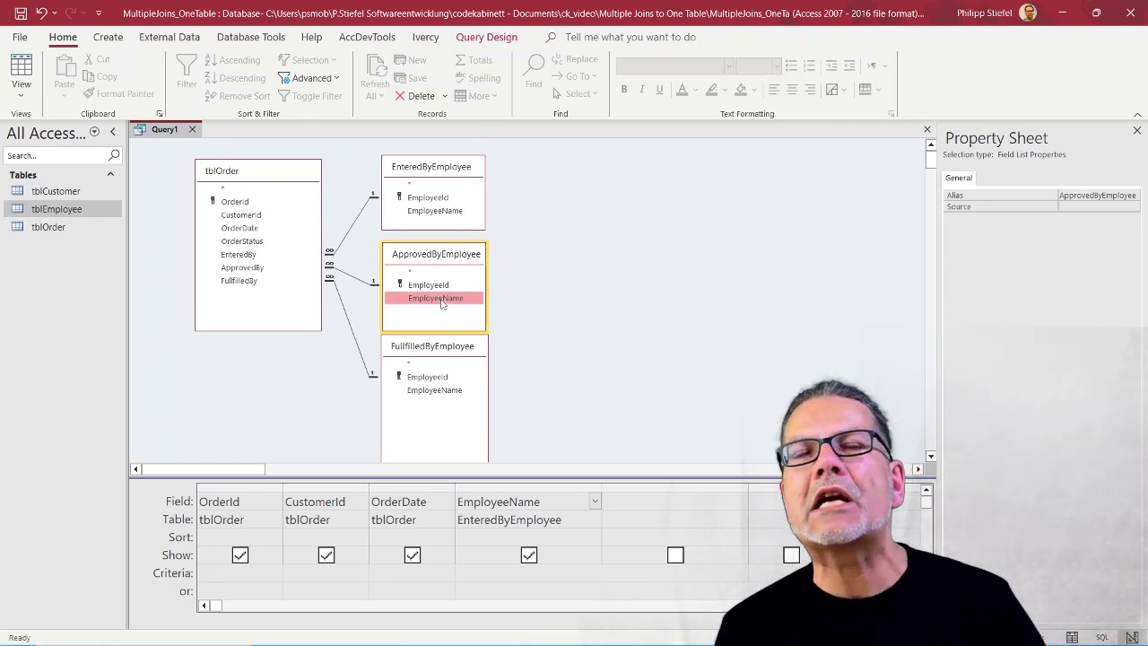
{"action": "double_click", "coordinate": [440, 299]}
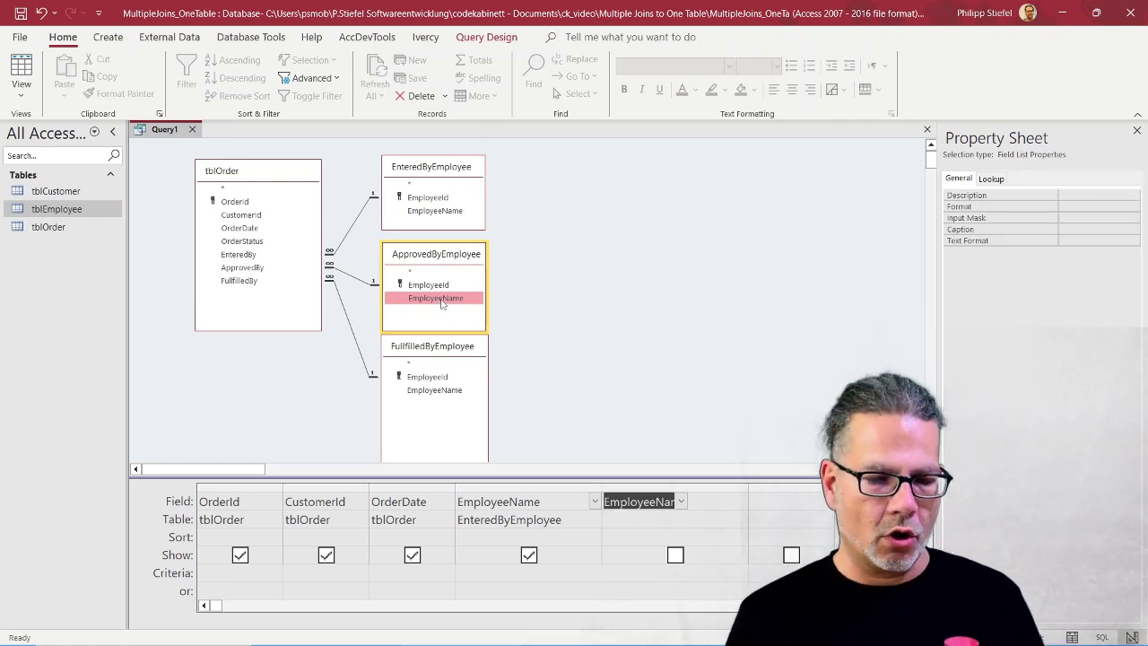
{"action": "left_click", "coordinate": [431, 391]}
{"action": "left_click_drag", "start_coordinate": [662, 491], "coordinate": [683, 494]}
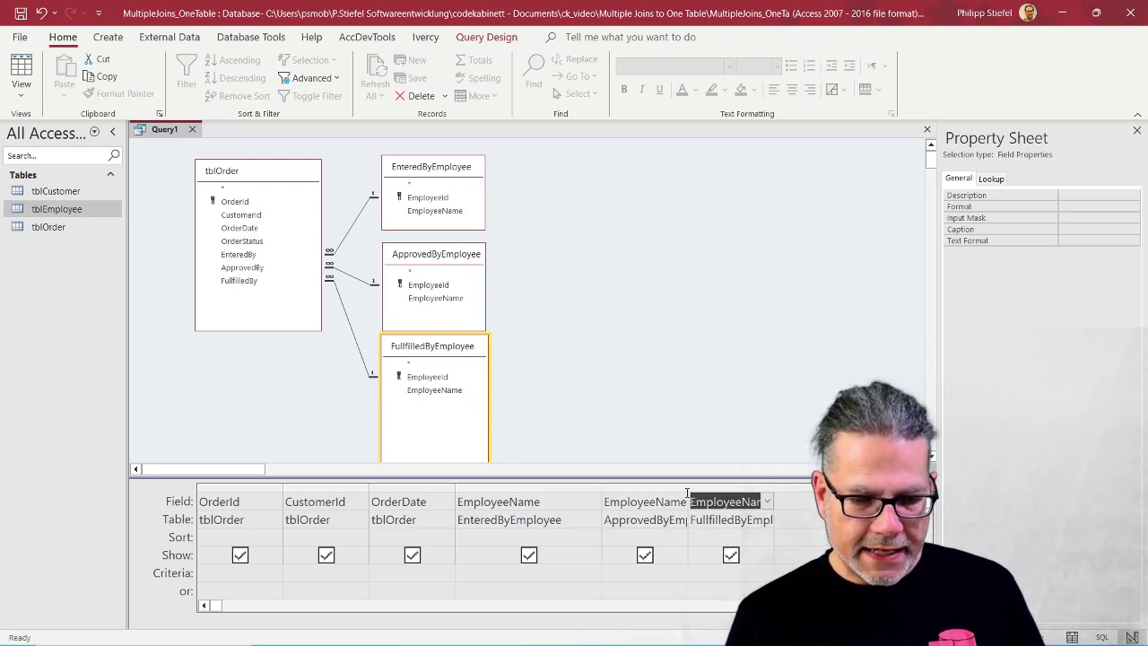
{"action": "left_click_drag", "start_coordinate": [690, 487], "coordinate": [750, 489]}
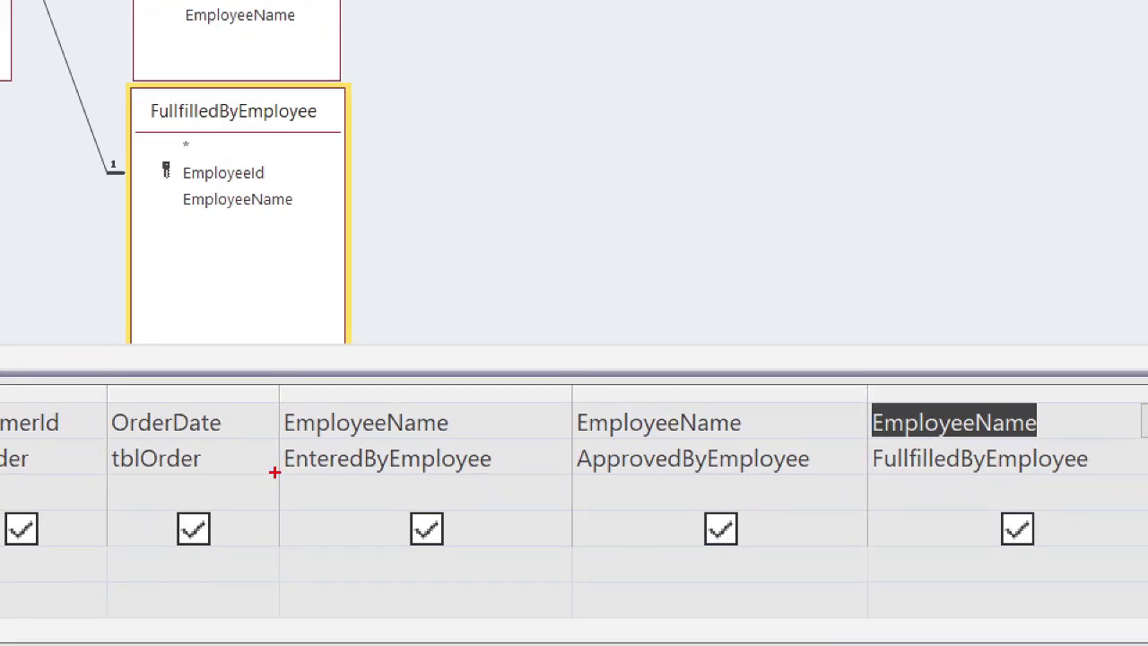
{"action": "mouse_move", "coordinate": [275, 473]}
{"action": "left_mouse_down"}
{"action": "mouse_move", "coordinate": [319, 485]}
{"action": "mouse_move", "coordinate": [1103, 484]}
{"action": "left_mouse_up"}
{"action": "key", "text": "g"}
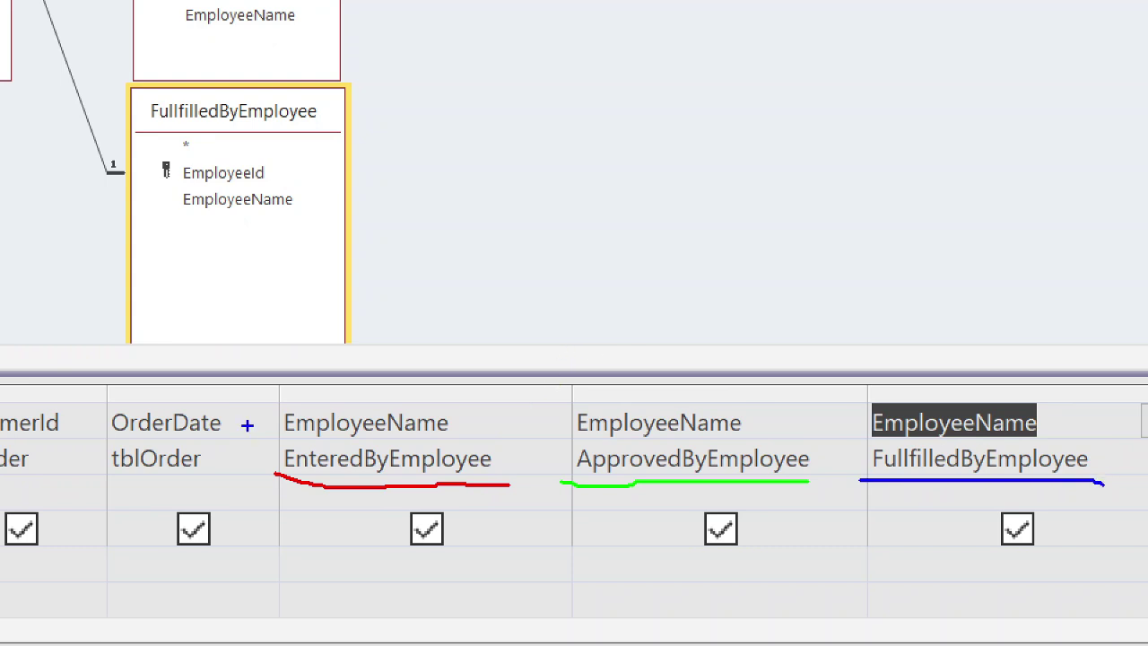
{"action": "left_click_drag", "start_coordinate": [278, 412], "coordinate": [278, 450]}
{"action": "left_click_drag", "start_coordinate": [575, 411], "coordinate": [585, 439]}
{"action": "left_click_drag", "start_coordinate": [861, 409], "coordinate": [865, 459]}
{"action": "key", "text": "Escape"}
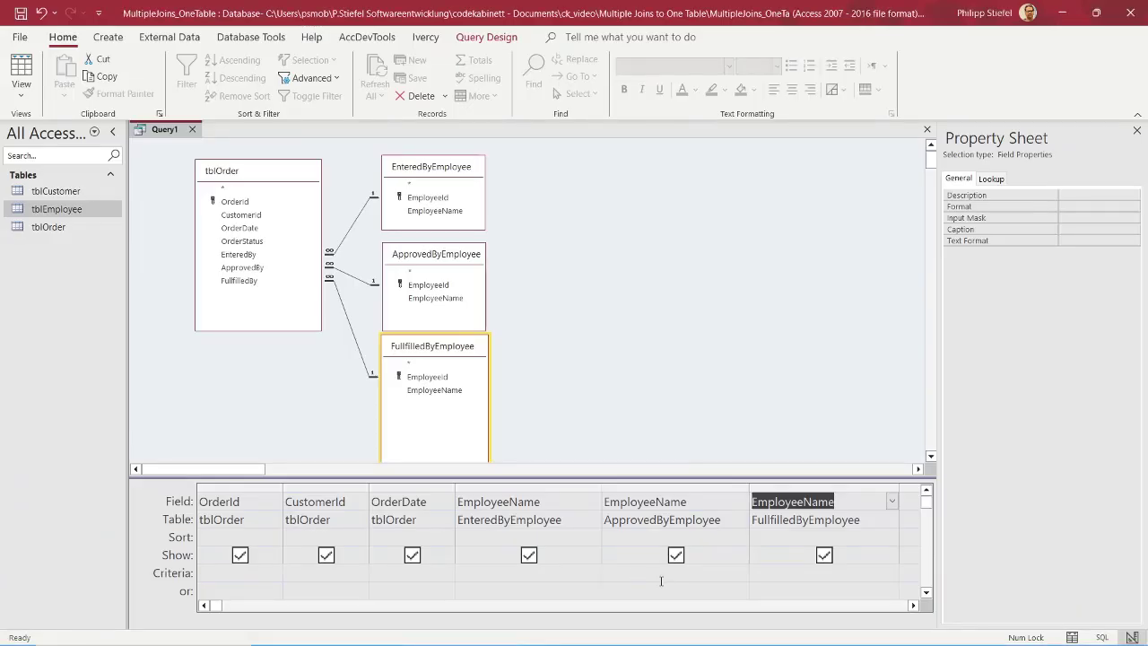
- Set the FullfilledByEmployee join to include all records from tblOrder and only matching records from FullfilledByEmployee
{"action": "right_click", "coordinate": [352, 229]}
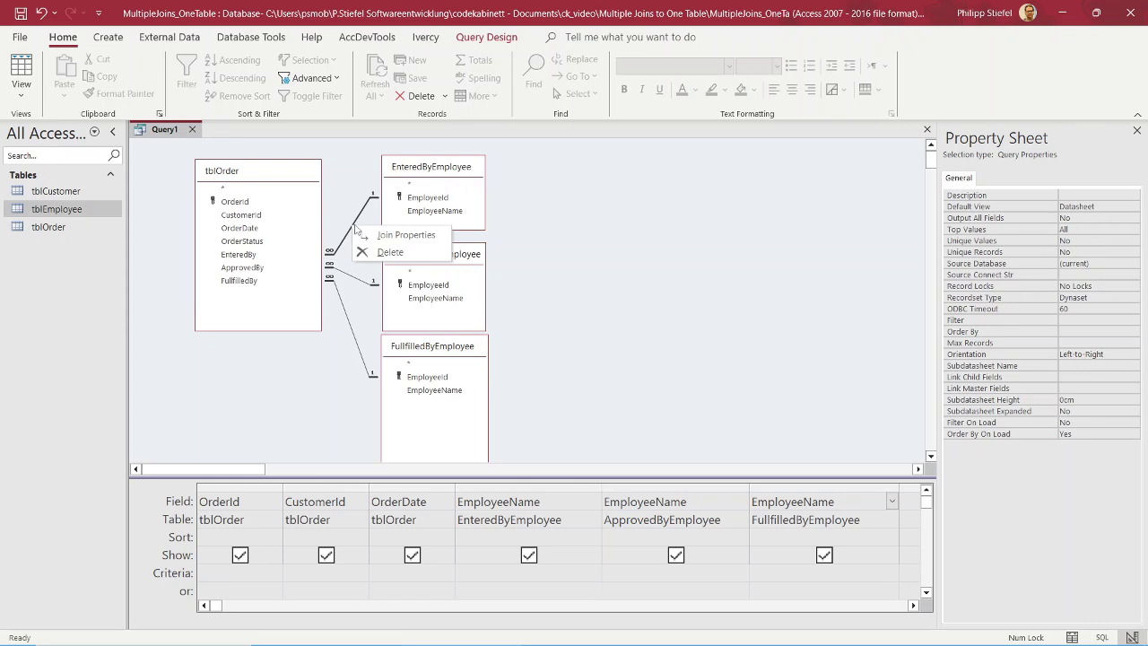
{"action": "left_click", "coordinate": [355, 348]}
{"action": "right_click", "coordinate": [356, 345]}
{"action": "left_click", "coordinate": [386, 353]}
{"action": "left_click", "coordinate": [443, 263]}
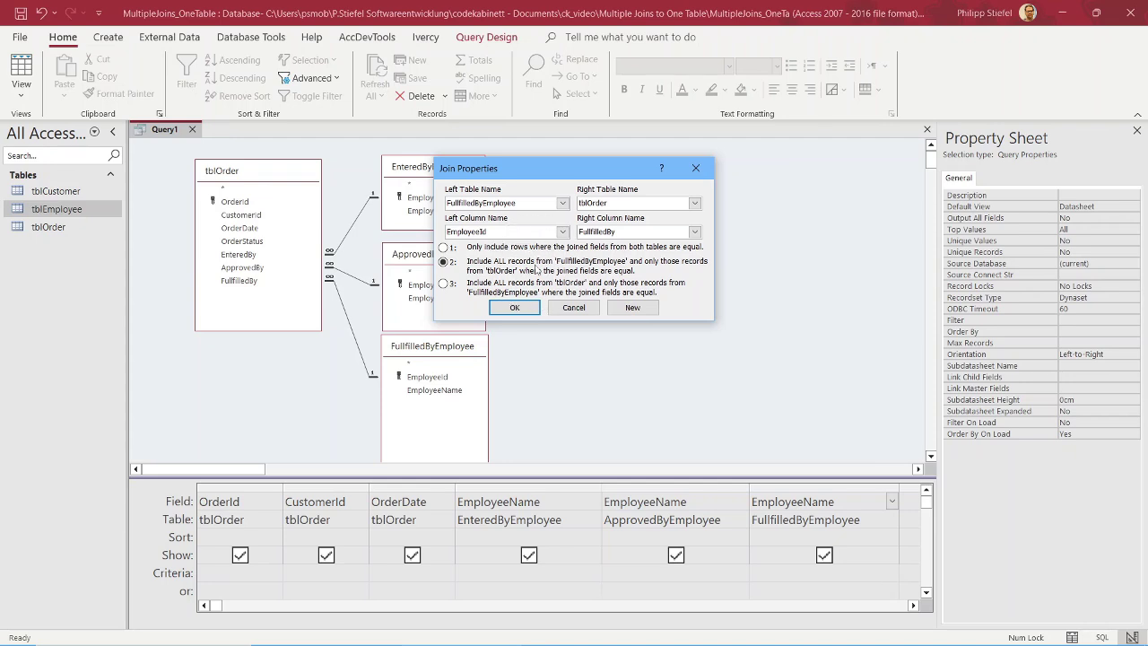
{"action": "left_click", "coordinate": [448, 284]}
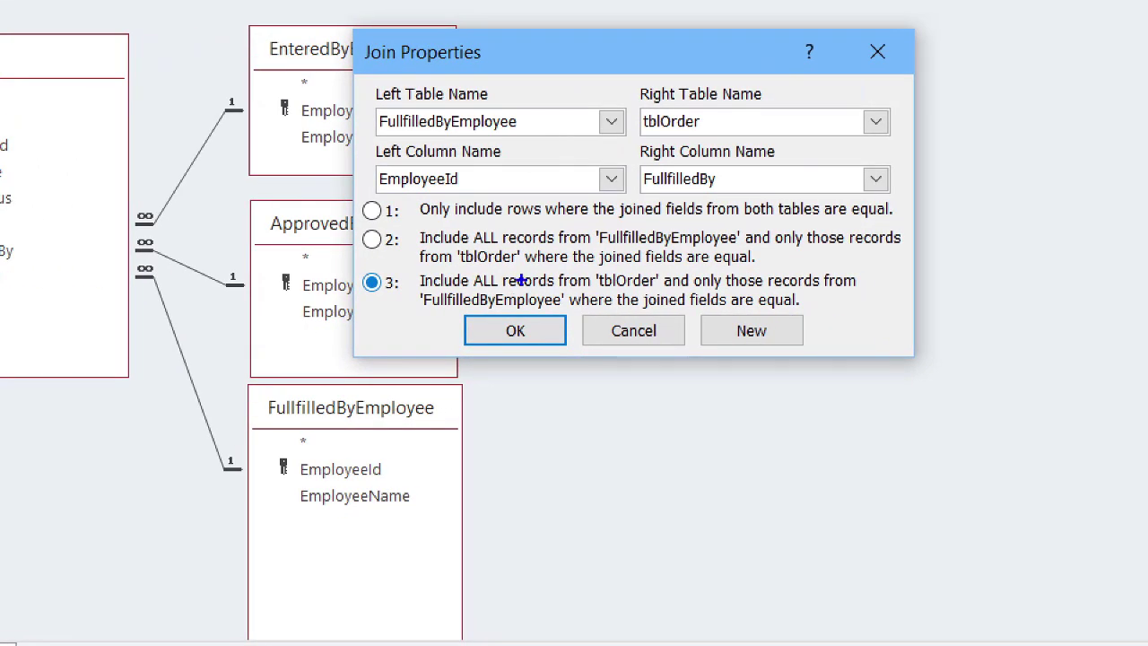
{"action": "left_click_drag", "start_coordinate": [455, 289], "coordinate": [480, 289]}
{"action": "left_click_drag", "start_coordinate": [596, 290], "coordinate": [683, 291]}
{"action": "left_click_drag", "start_coordinate": [403, 312], "coordinate": [549, 303]}
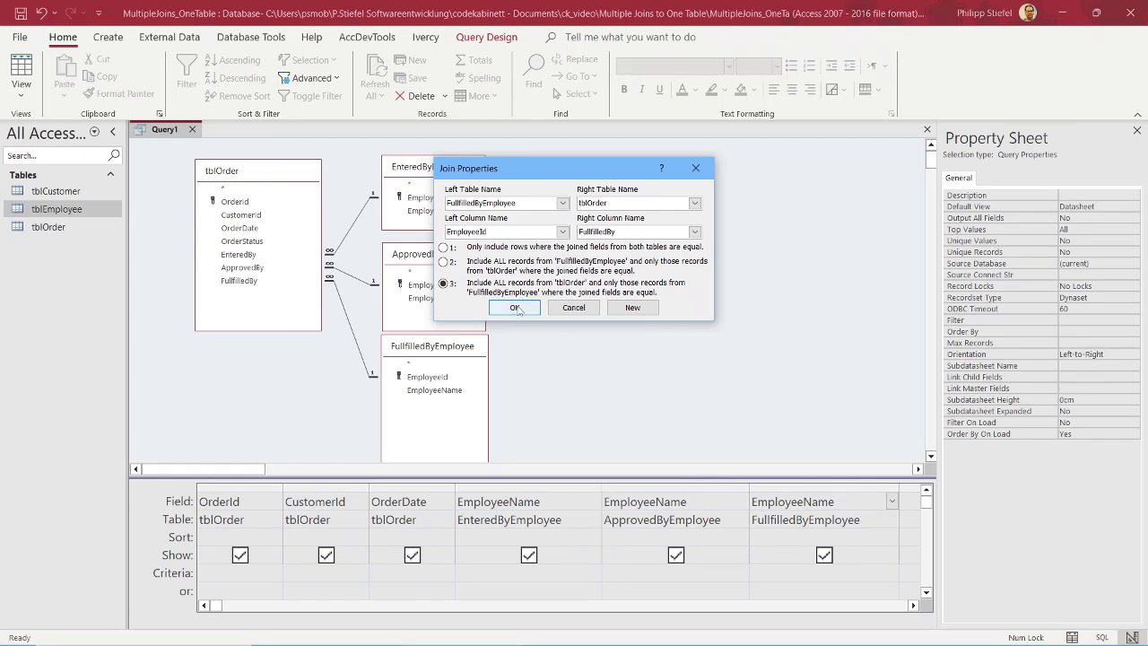
{"action": "left_click", "coordinate": [516, 308]}
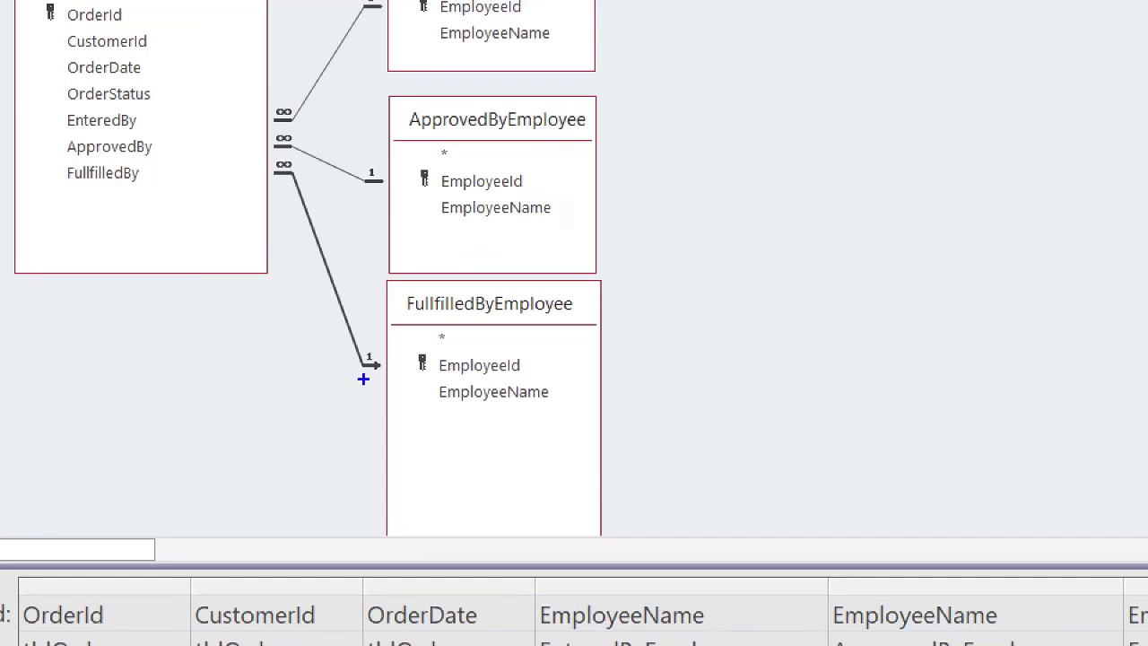
{"action": "left_click_drag", "start_coordinate": [367, 381], "coordinate": [384, 382]}
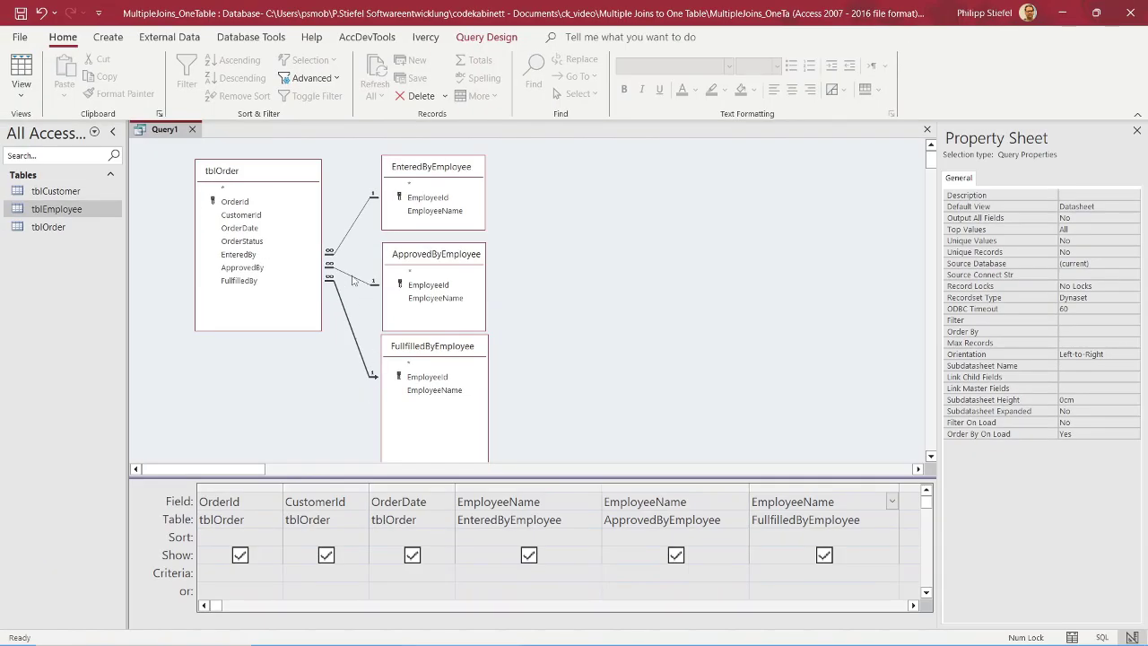
- Set the ApprovedByEmployee join to include all records from tblOrder and only matching records from ApprovedByEmployee
{"action": "right_click", "coordinate": [331, 167]}
{"action": "left_click", "coordinate": [377, 285]}
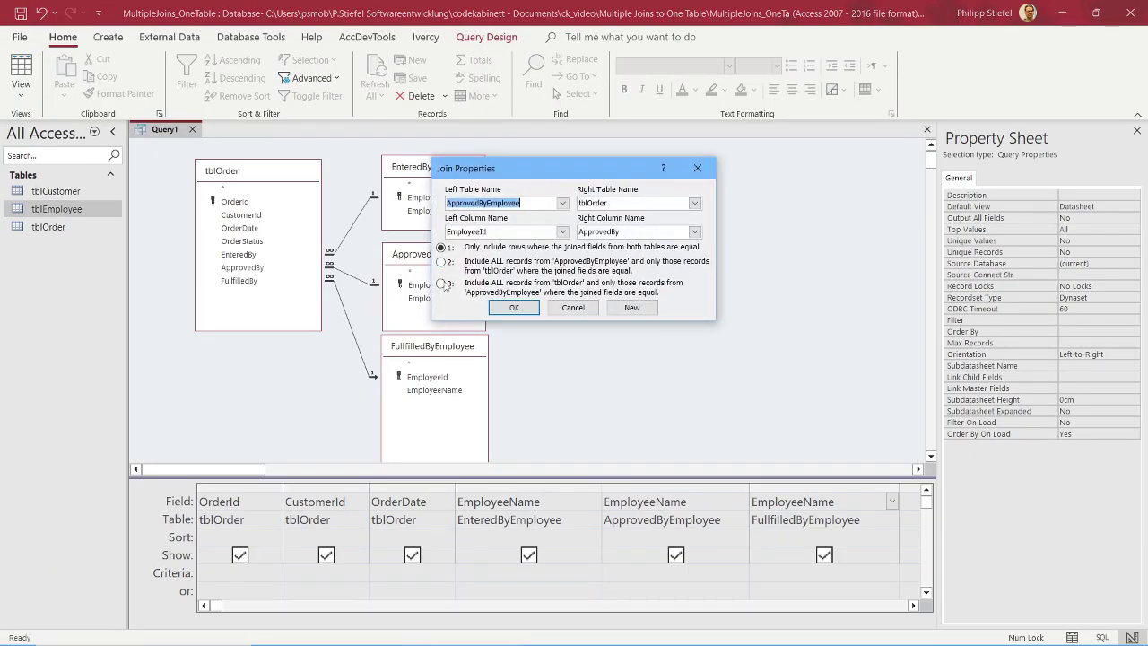
{"action": "left_click", "coordinate": [442, 283]}
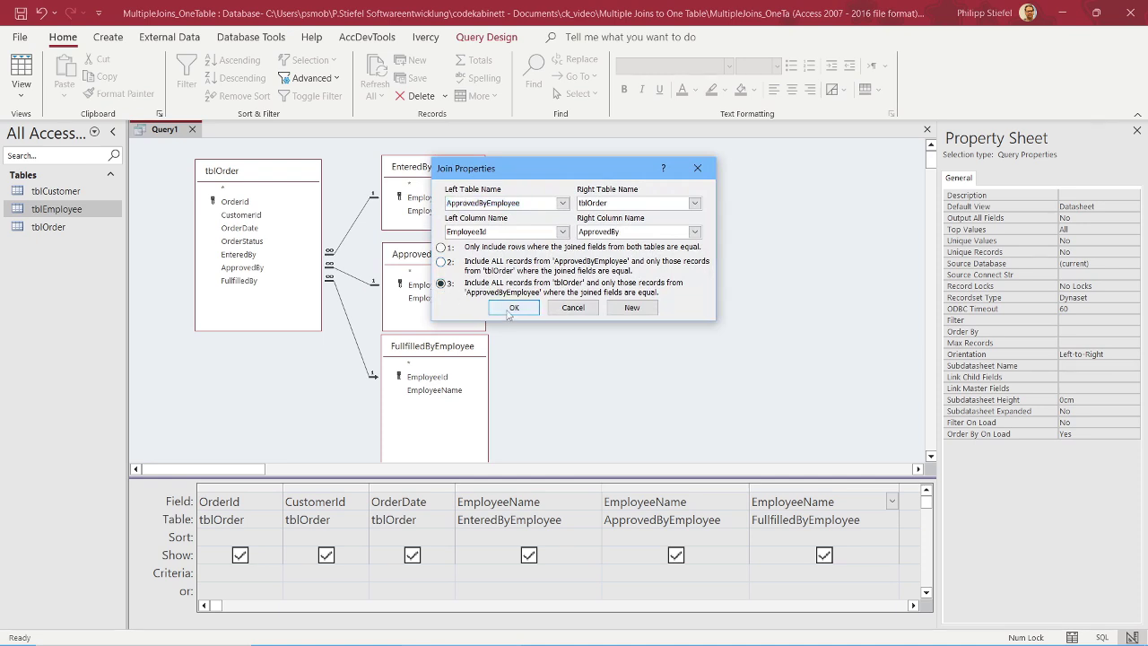
{"action": "left_click", "coordinate": [512, 308]}
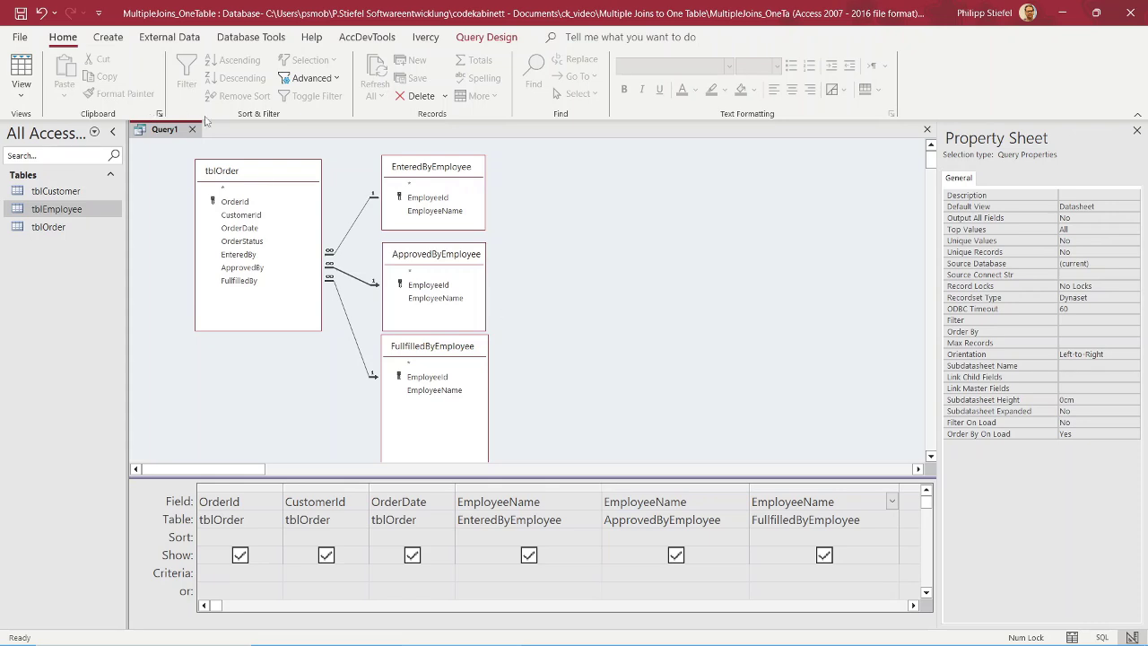
- Run the query and widen the three employee name columns in the results to fit their full headings
{"action": "left_click", "coordinate": [456, 37]}
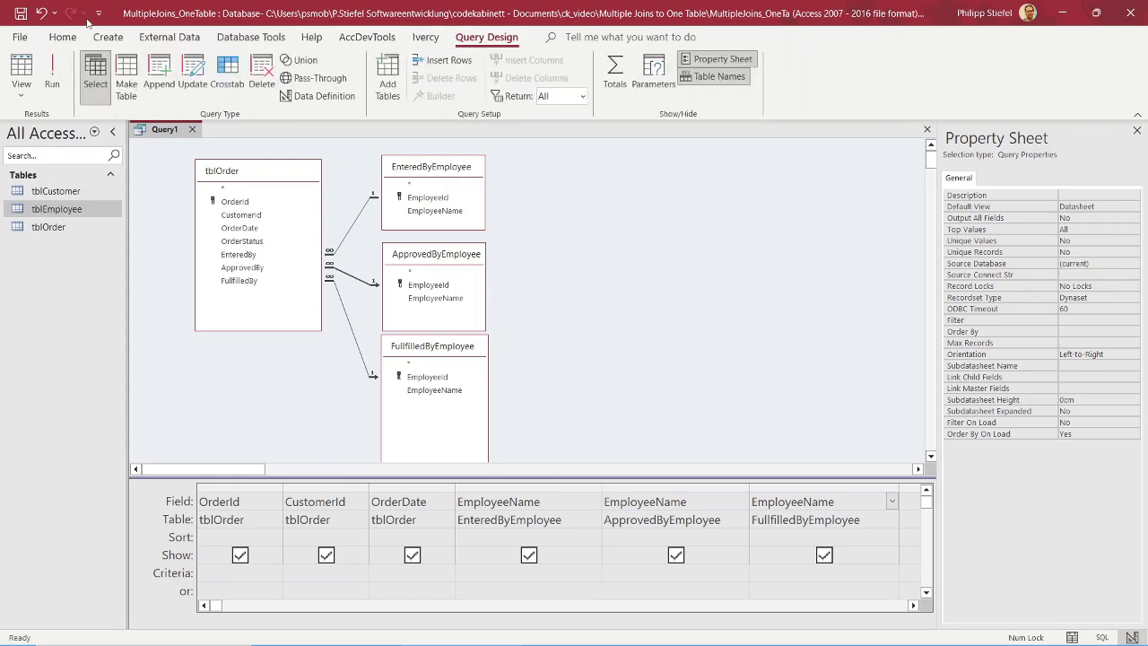
{"action": "left_click", "coordinate": [52, 72]}
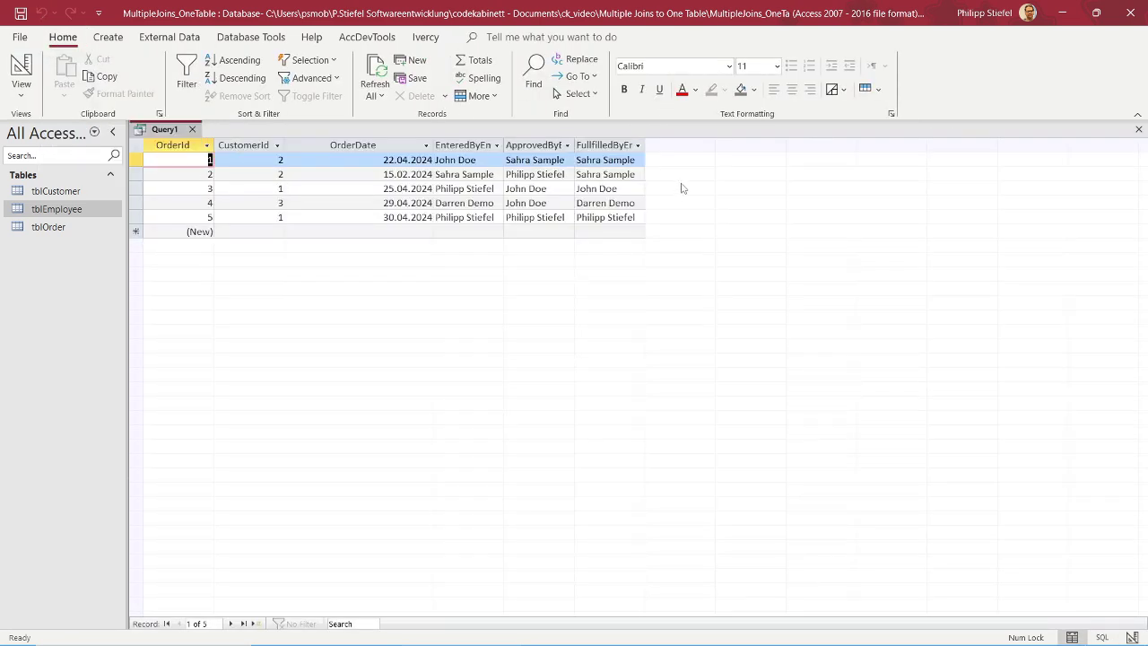
{"action": "double_click", "coordinate": [645, 145]}
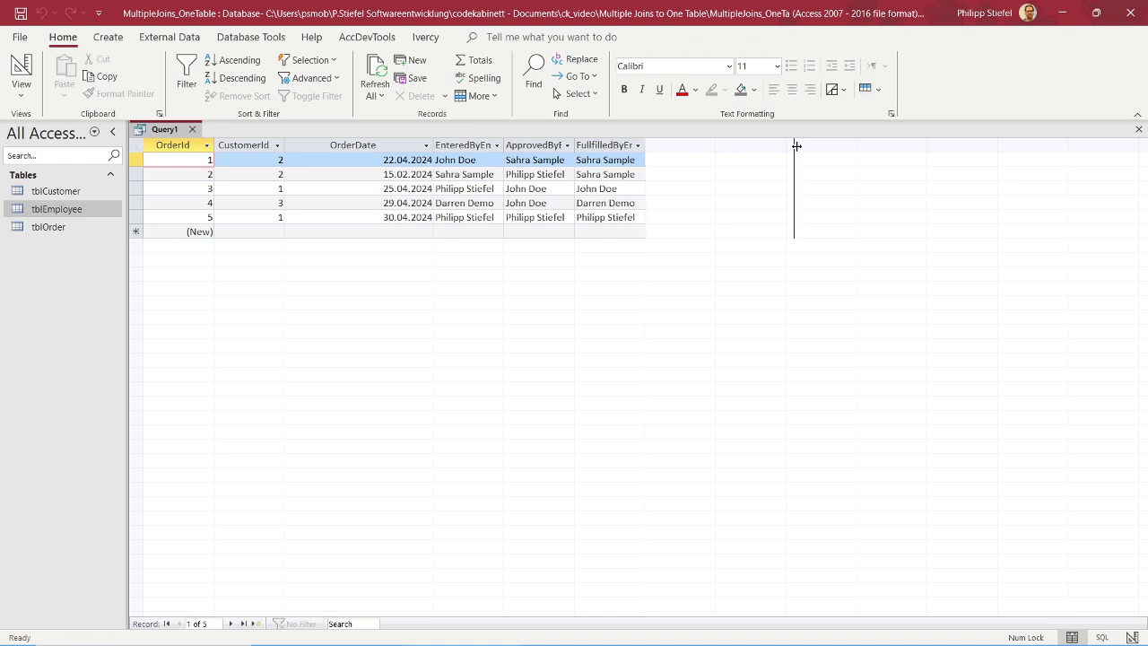
{"action": "double_click", "coordinate": [574, 146]}
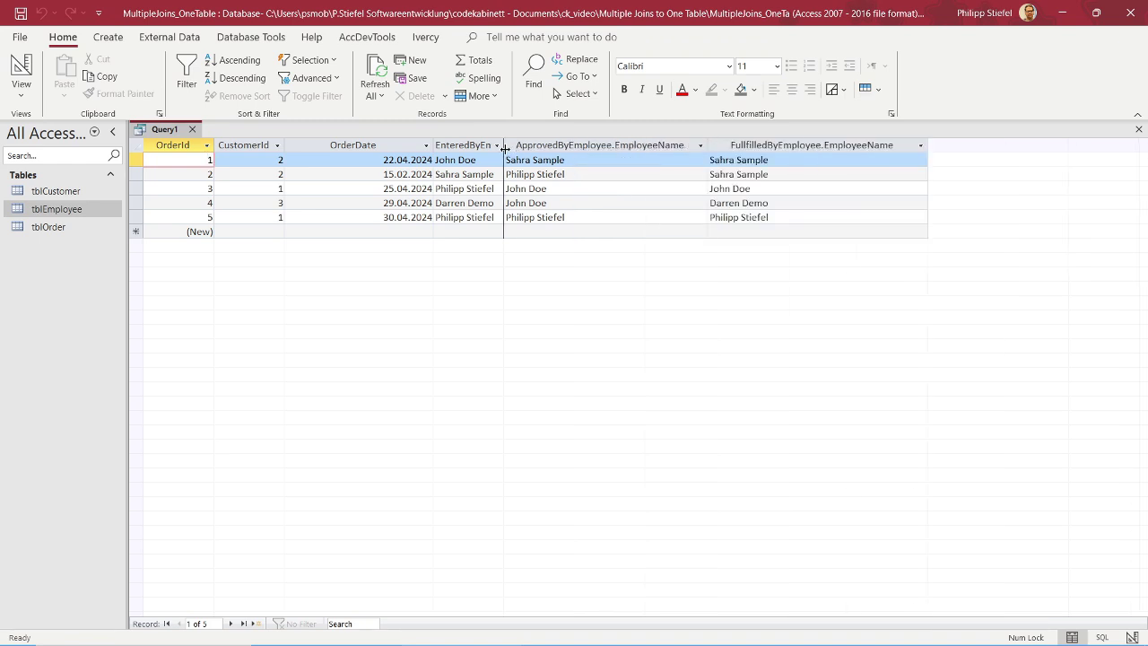
{"action": "double_click", "coordinate": [504, 145]}
{"action": "double_click", "coordinate": [603, 145]}
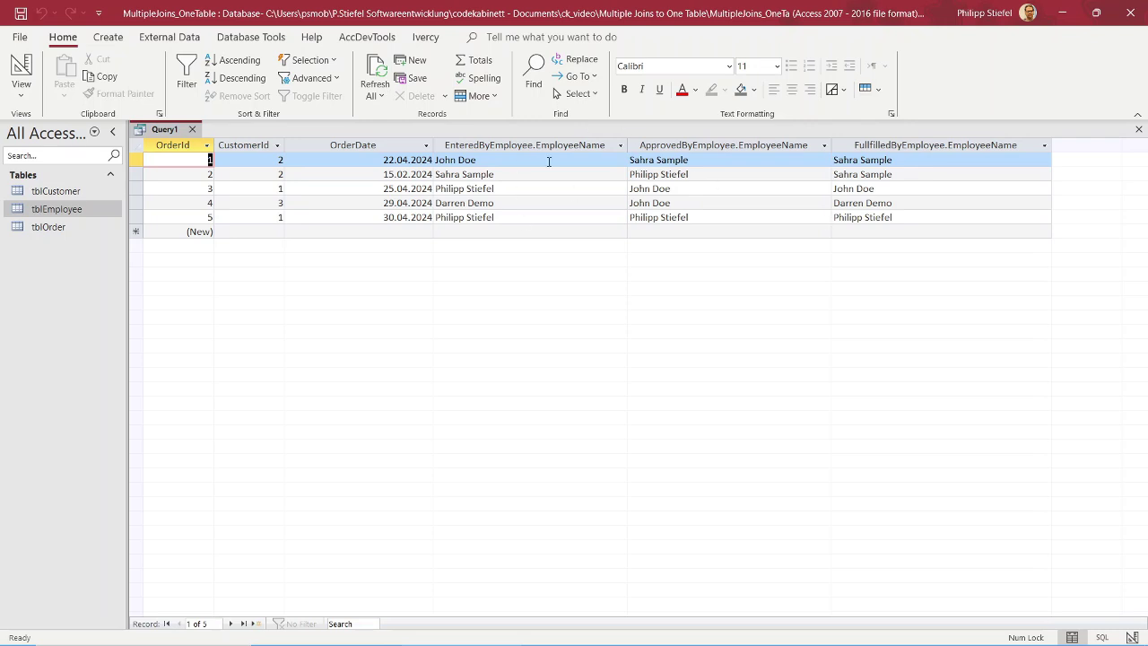
- Return to the query design, alias EmployeeName from EnteredByEmployee as EnteredByEmployeeName, and widen its column to show the whole expression
{"action": "left_click", "coordinate": [21, 72]}
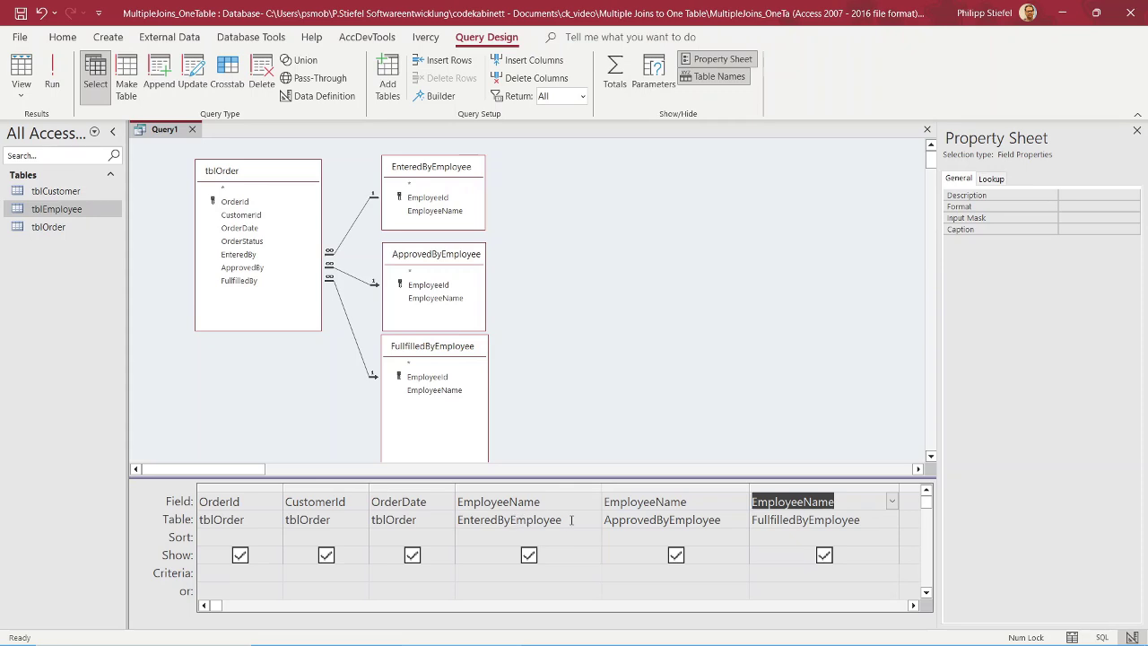
{"action": "left_click_drag", "start_coordinate": [571, 521], "coordinate": [456, 522]}
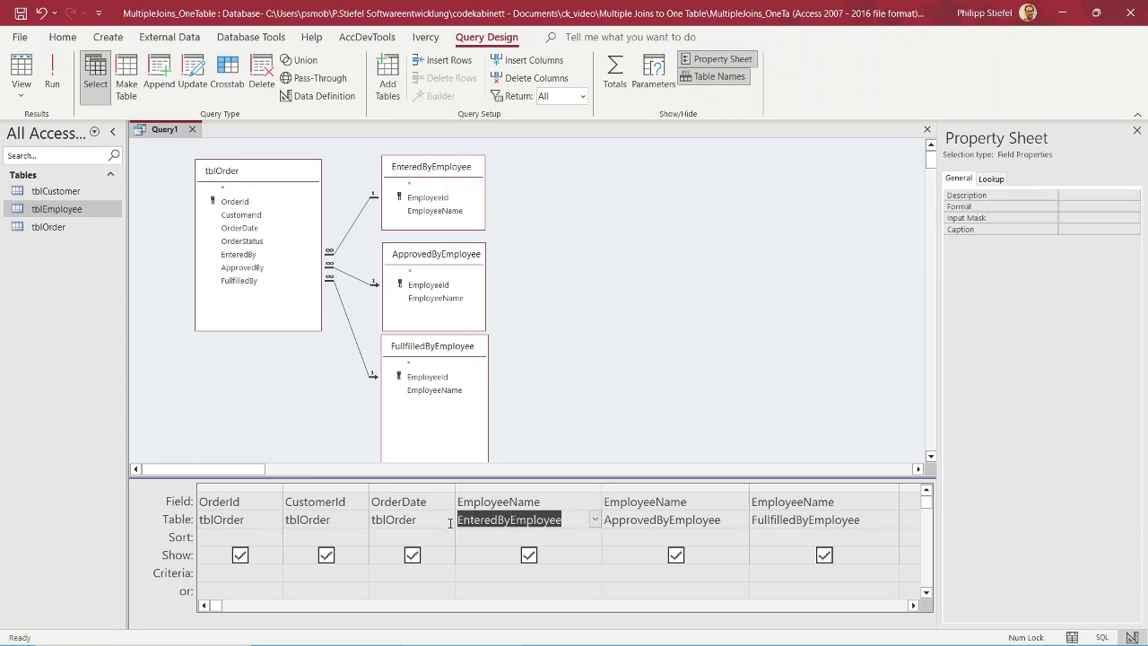
{"action": "left_click_drag", "start_coordinate": [601, 490], "coordinate": [652, 490]}
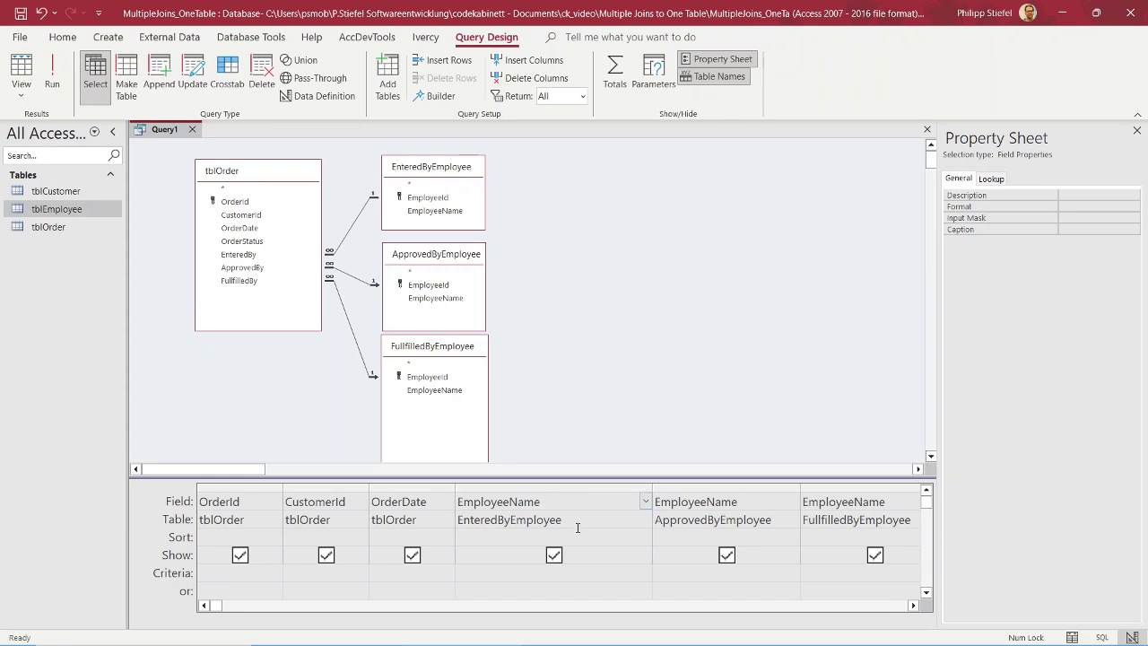
{"action": "left_click_drag", "start_coordinate": [578, 525], "coordinate": [459, 523]}
{"action": "key", "text": "ctrl+c"}
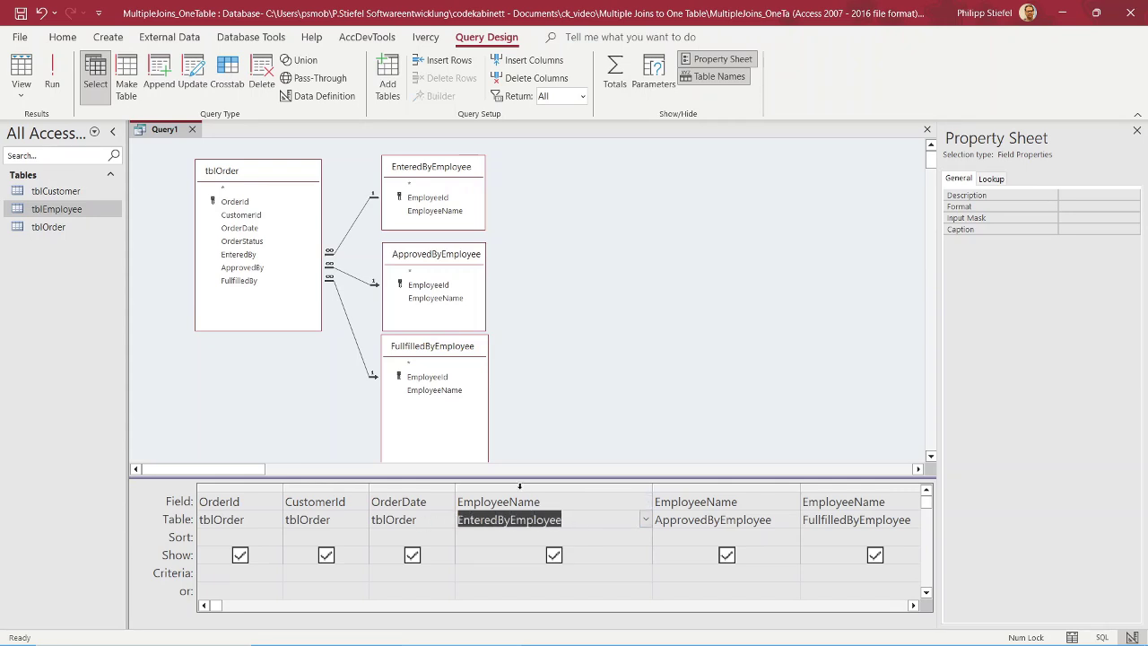
{"action": "left_click", "coordinate": [459, 502]}
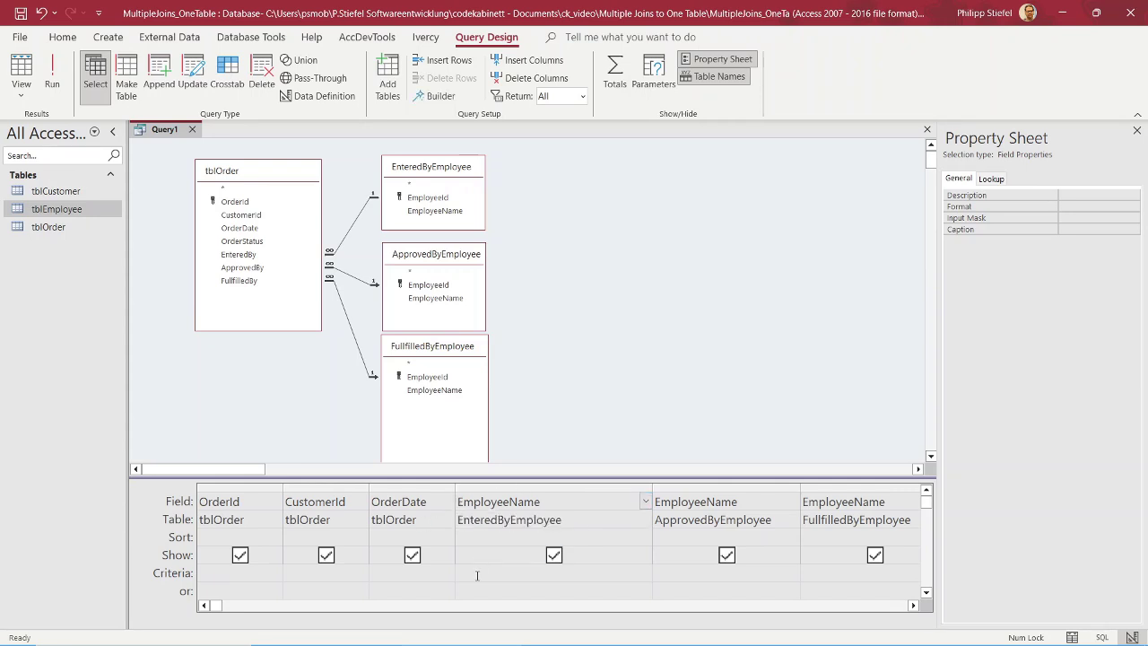
{"action": "key", "text": "ctrl+v"}
{"action": "type", "text": "Name:"}
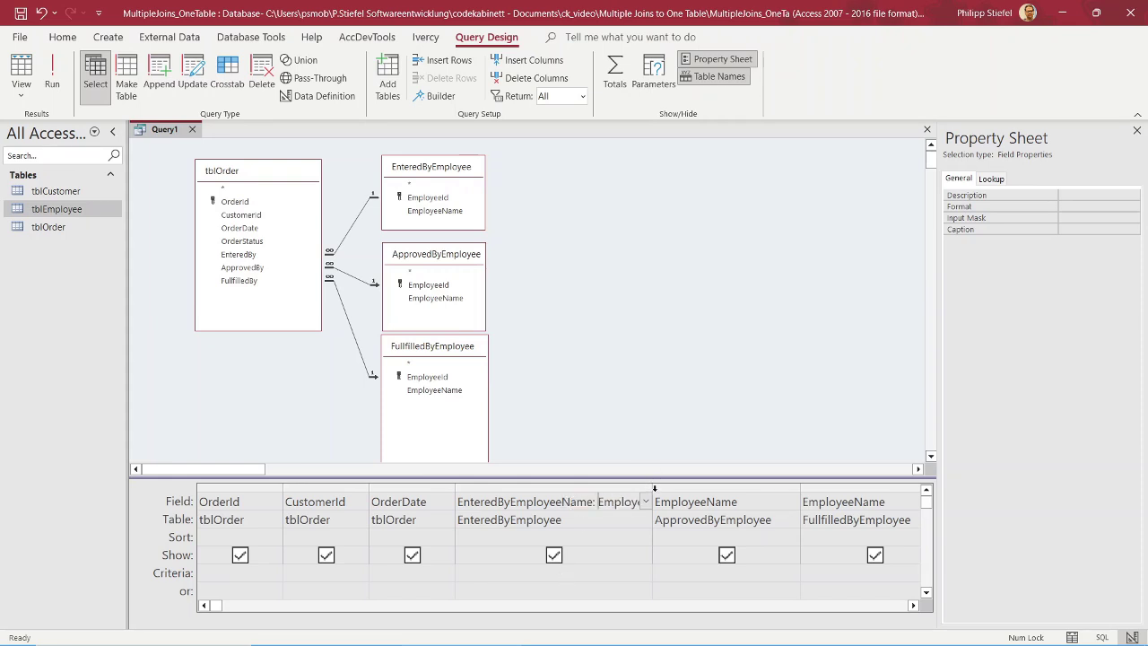
{"action": "left_click_drag", "start_coordinate": [655, 490], "coordinate": [770, 490]}
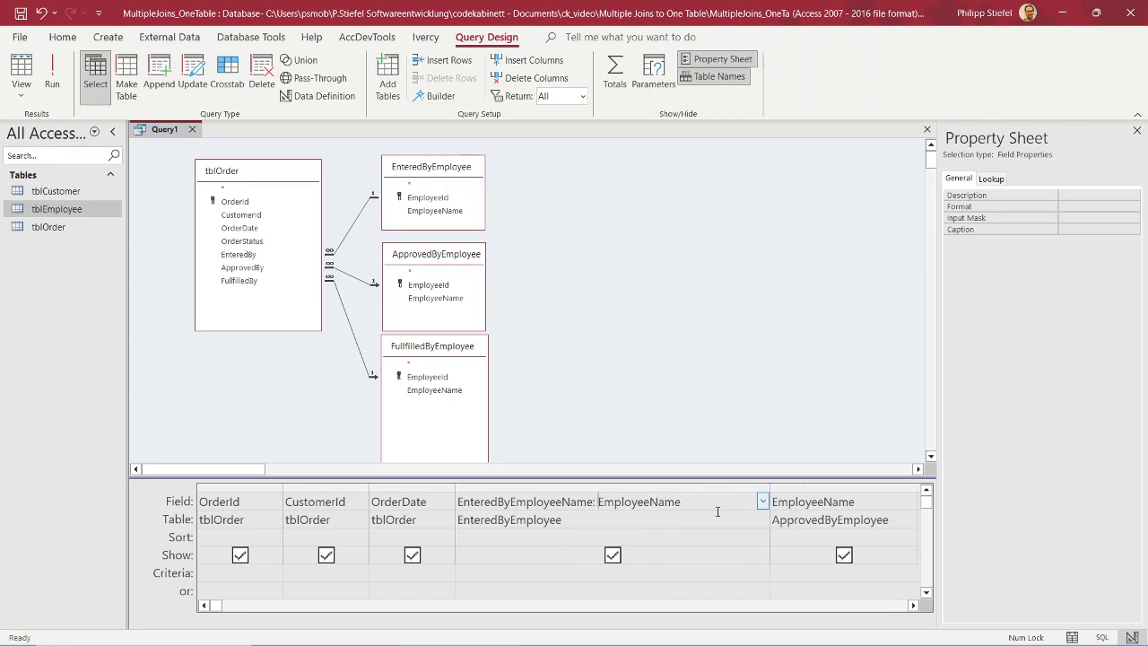
{"action": "double_click", "coordinate": [545, 507]}
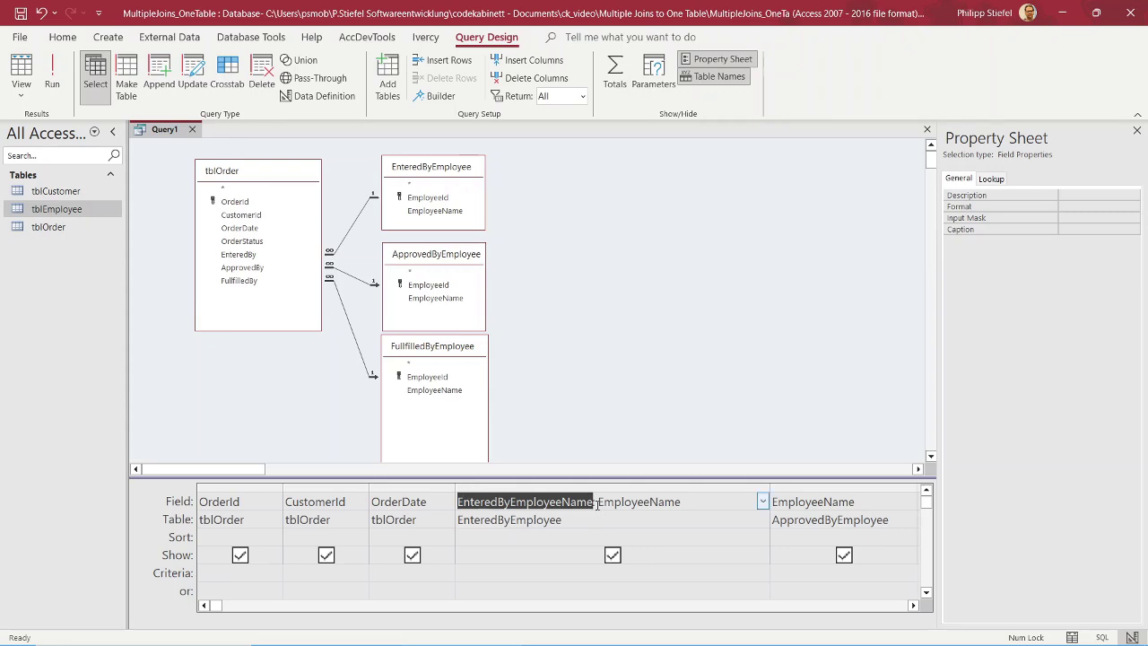
{"action": "key", "text": "Right"}
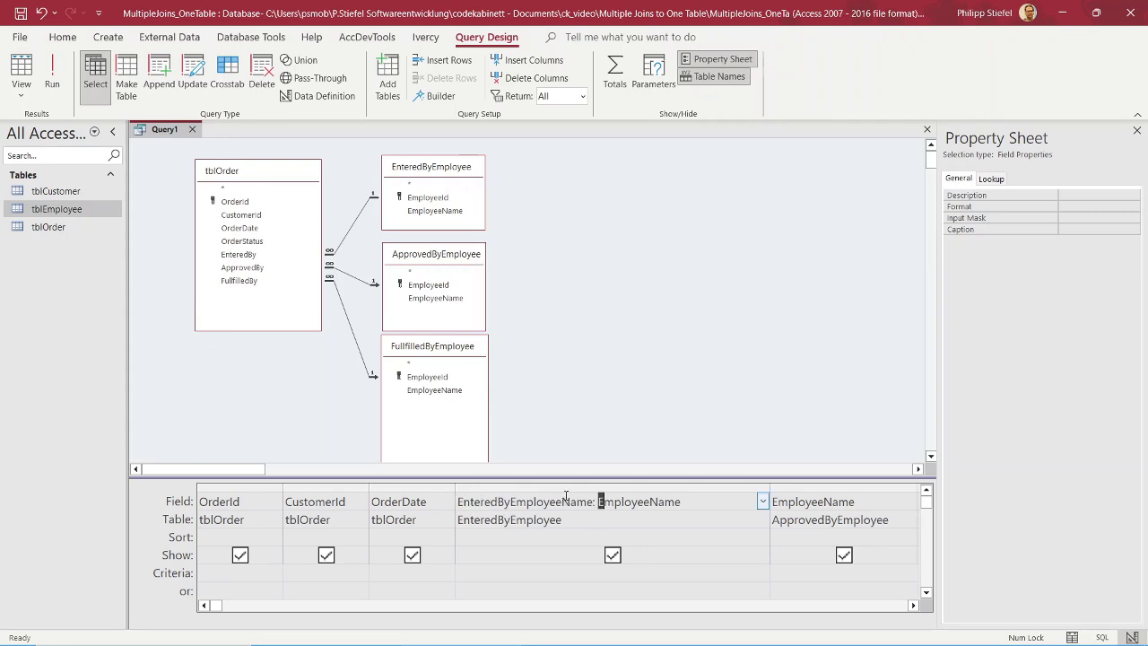
{"action": "left_click", "coordinate": [600, 522]}
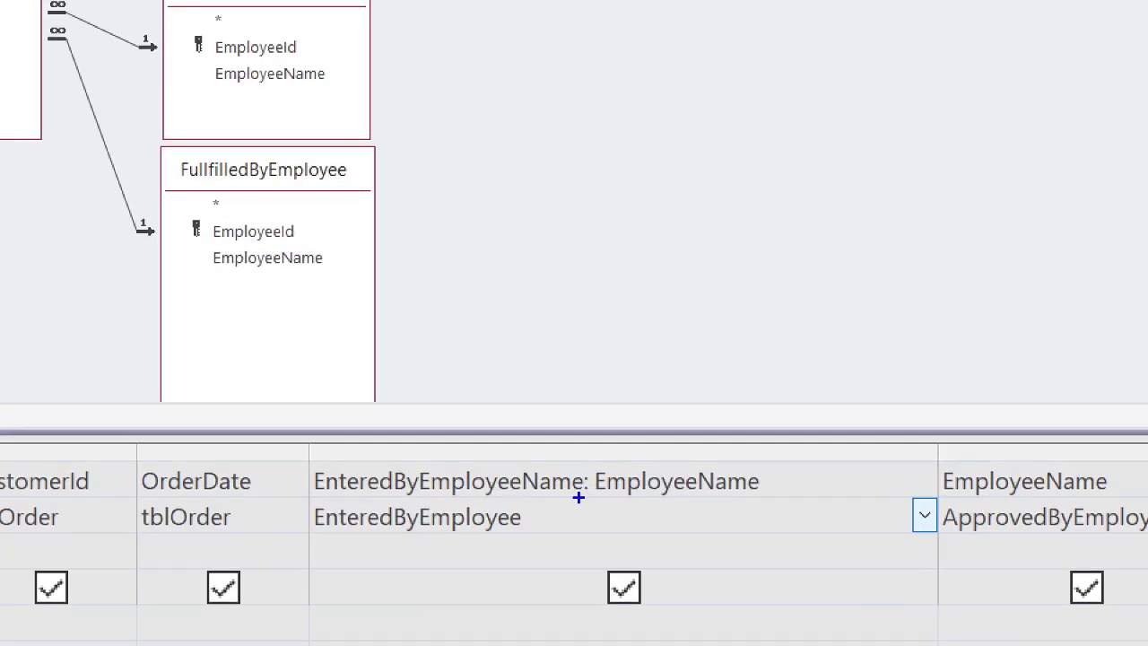
{"action": "left_click_drag", "start_coordinate": [576, 500], "coordinate": [606, 501]}
{"action": "mouse_move", "coordinate": [313, 498]}
{"action": "left_mouse_down"}
{"action": "mouse_move", "coordinate": [454, 512]}
{"action": "mouse_move", "coordinate": [585, 492]}
{"action": "mouse_move", "coordinate": [303, 488]}
{"action": "left_mouse_up"}
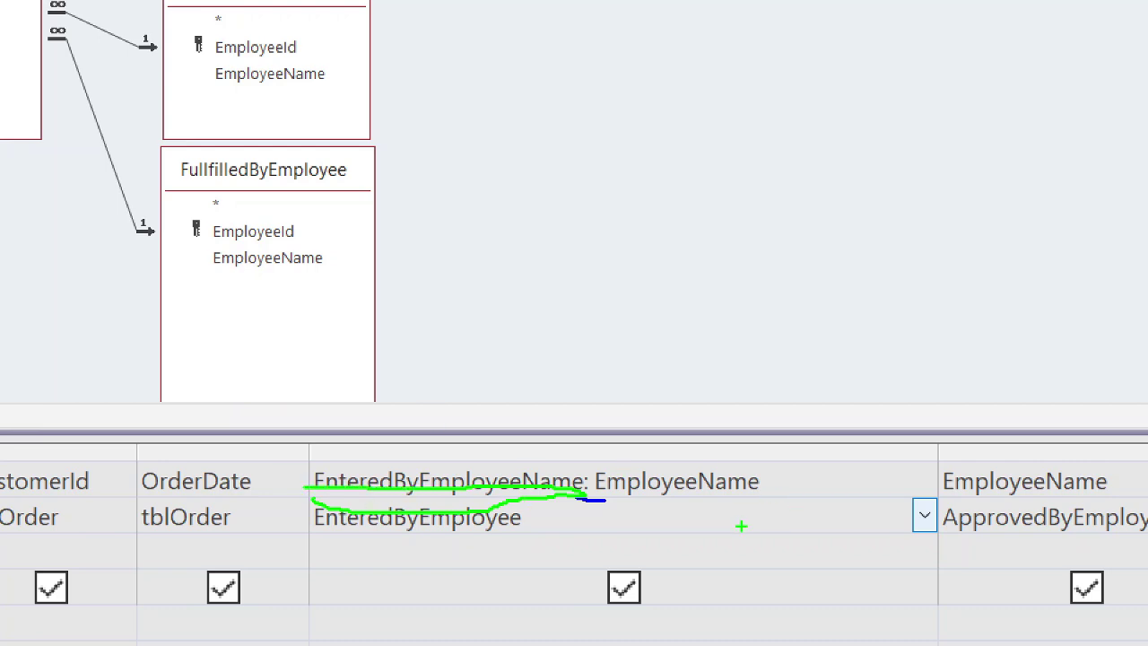
{"action": "key", "text": "r"}
{"action": "left_click_drag", "start_coordinate": [597, 499], "coordinate": [771, 497]}
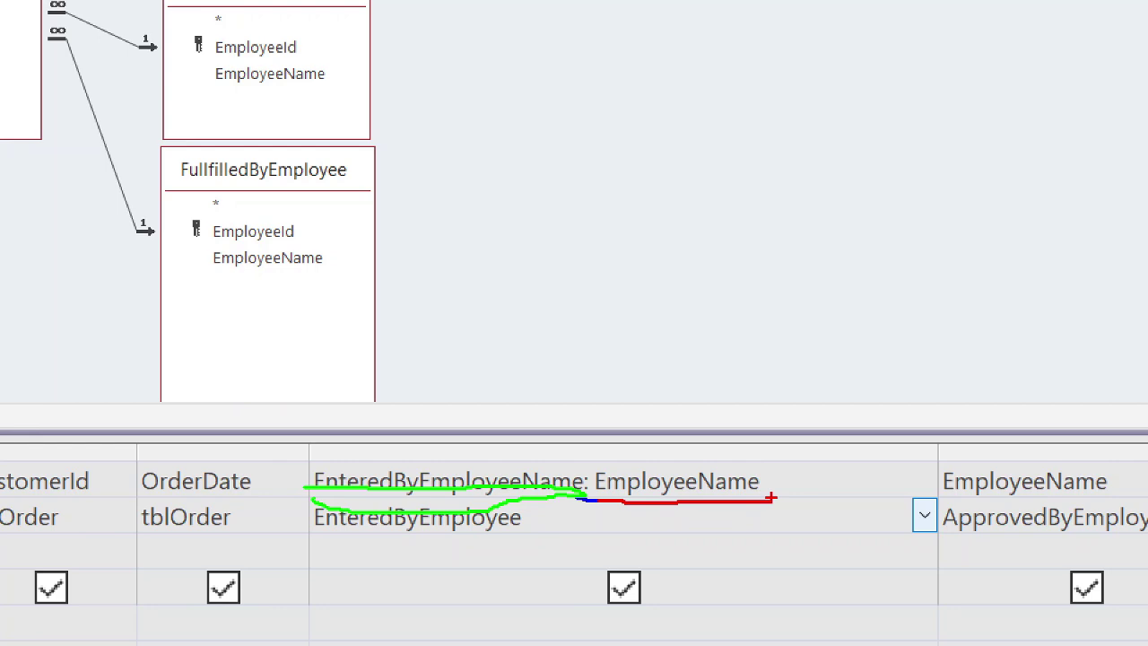
{"action": "key", "text": "Escape"}
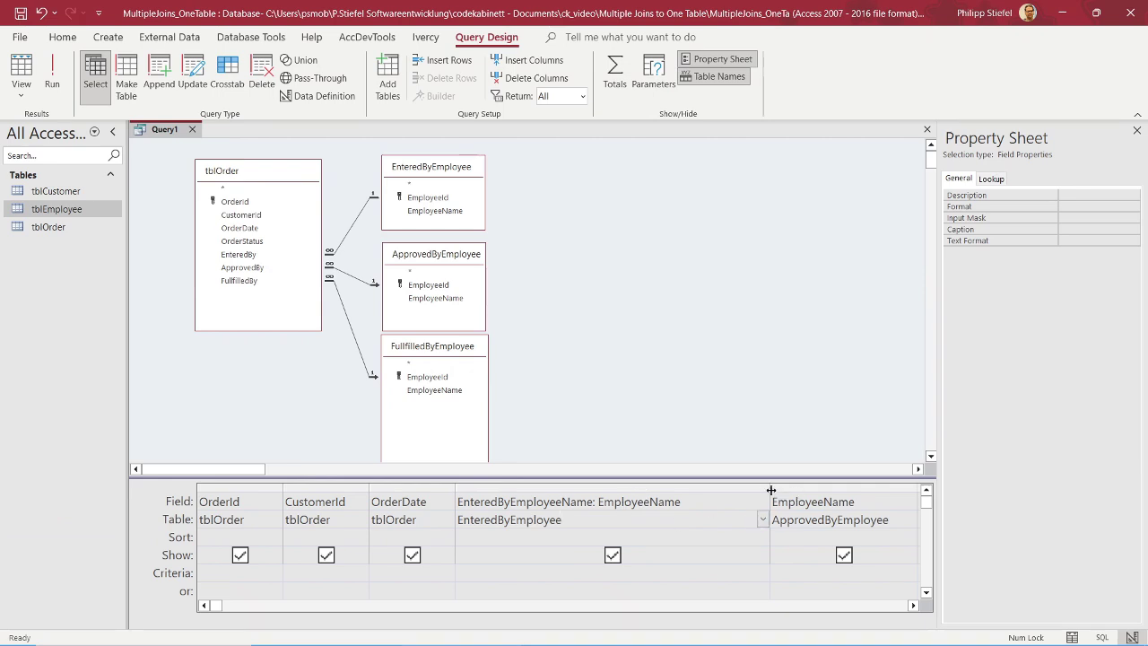
- Narrow the EnteredByEmployeeName column and alias EmployeeName from ApprovedByEmployee as ApprovedByEmployeeName
{"action": "left_click_drag", "start_coordinate": [770, 491], "coordinate": [578, 491]}
{"action": "left_click_drag", "start_coordinate": [708, 522], "coordinate": [575, 521]}
{"action": "key", "text": "ctrl+c"}
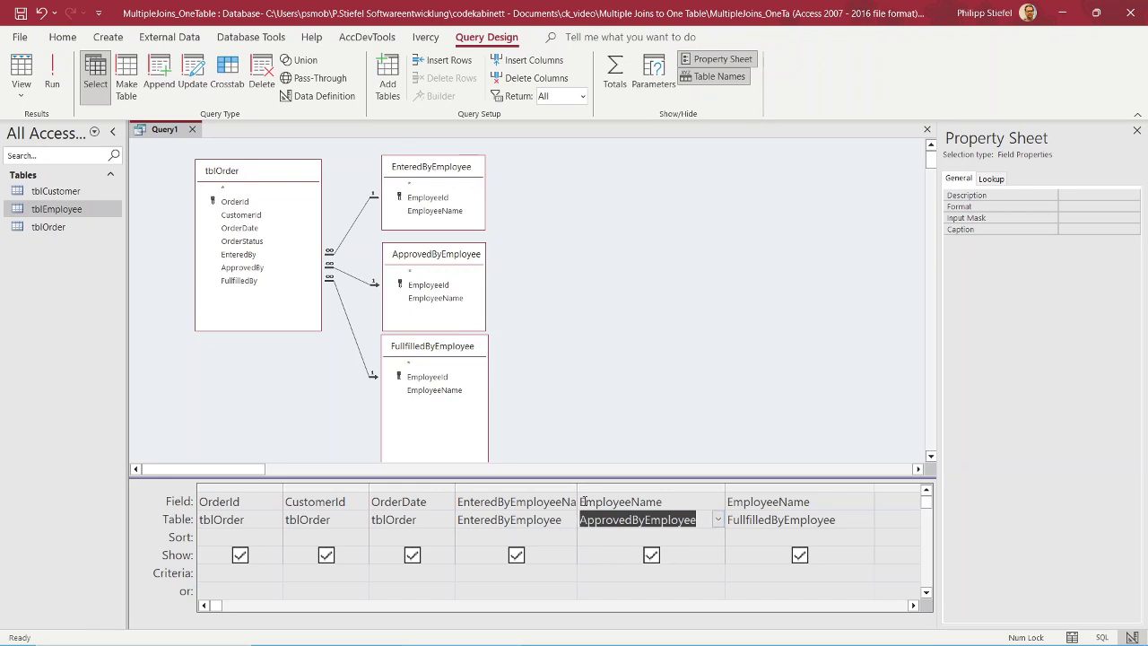
{"action": "left_click", "coordinate": [588, 503]}
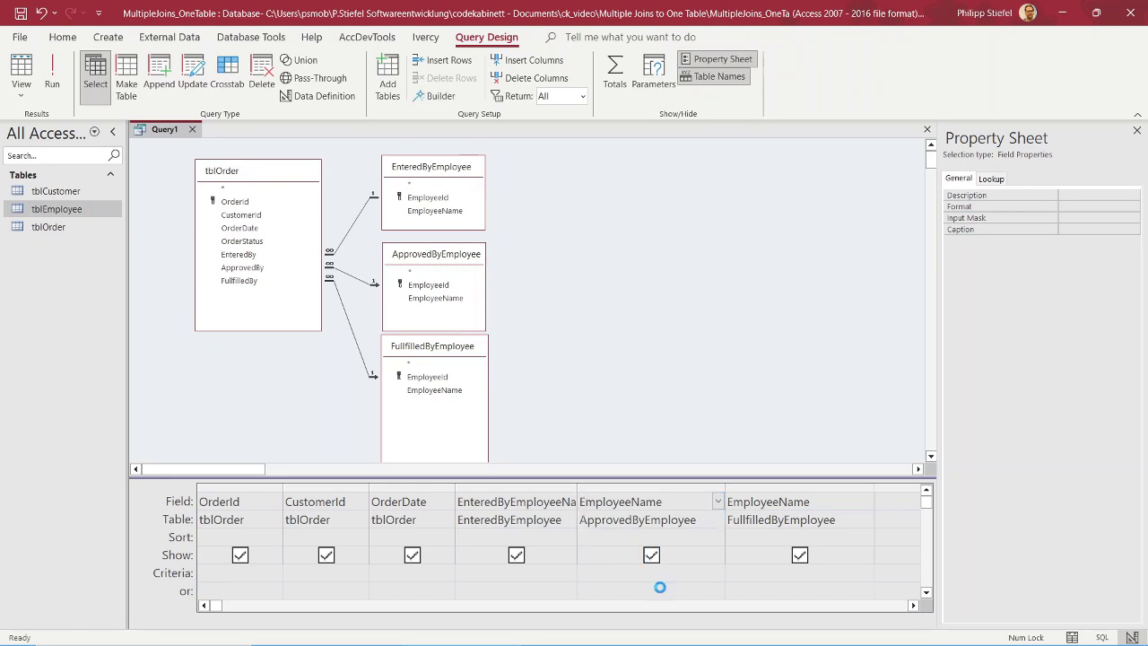
{"action": "key", "text": "ctrl+v"}
{"action": "type", "text": ": "}
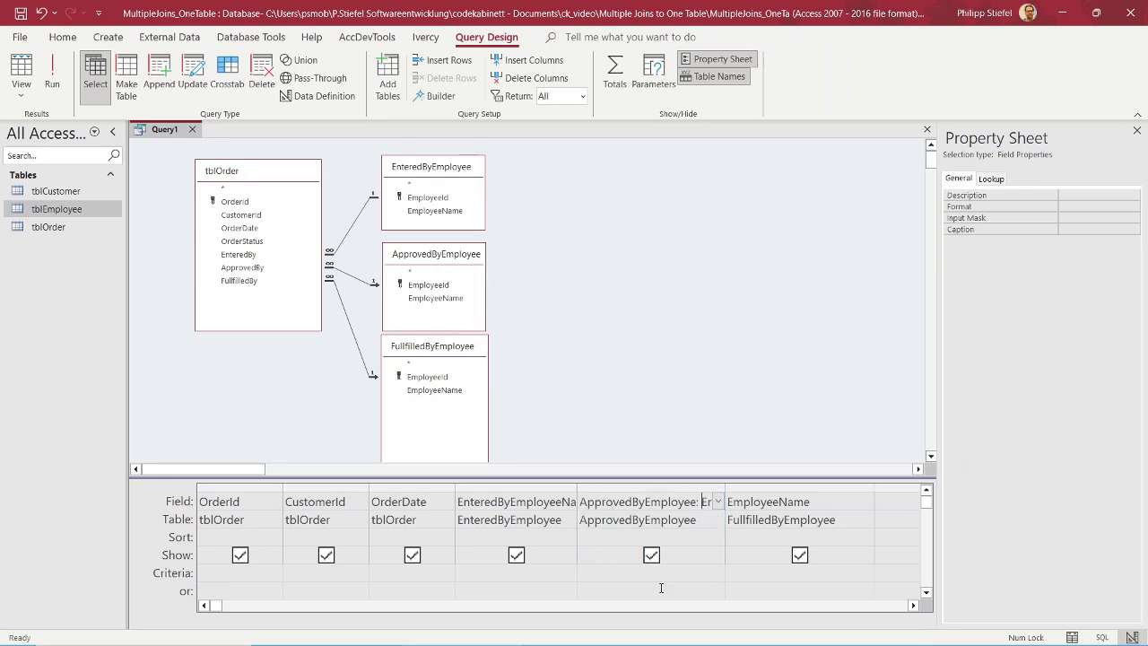
{"action": "type", "text": "Name"}
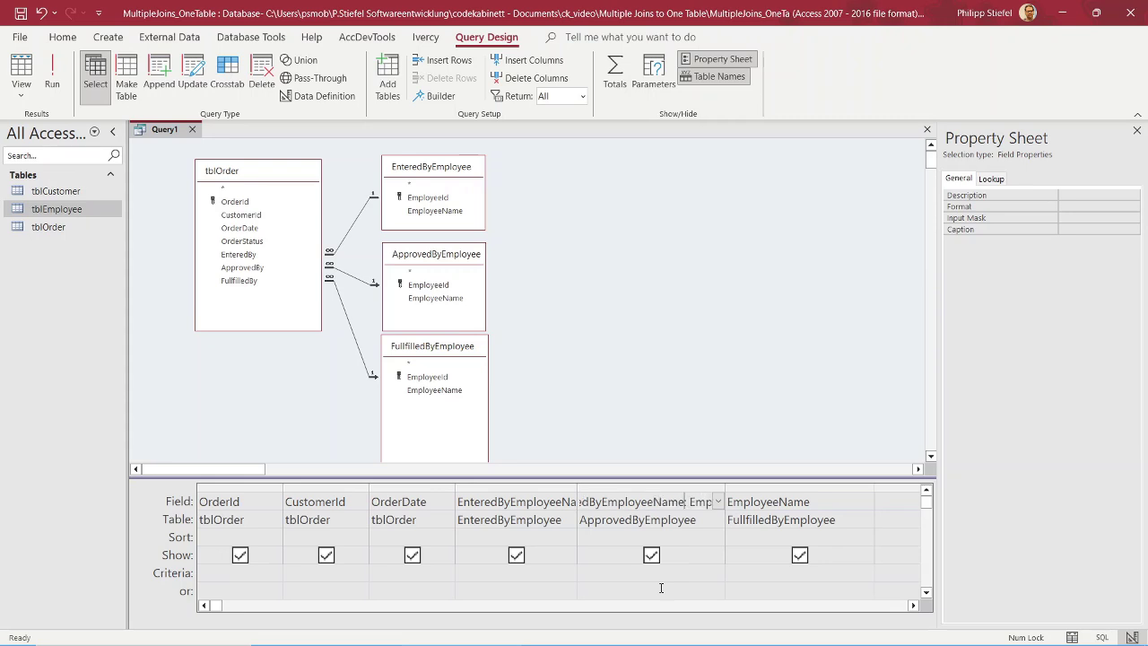
- Alias EmployeeName from FullfilledByEmployee as FullfilledByEmployeeName in the query grid
{"action": "key", "text": "Tab"}
{"action": "key", "text": "Down"}
{"action": "key", "text": "ctrl+c"}
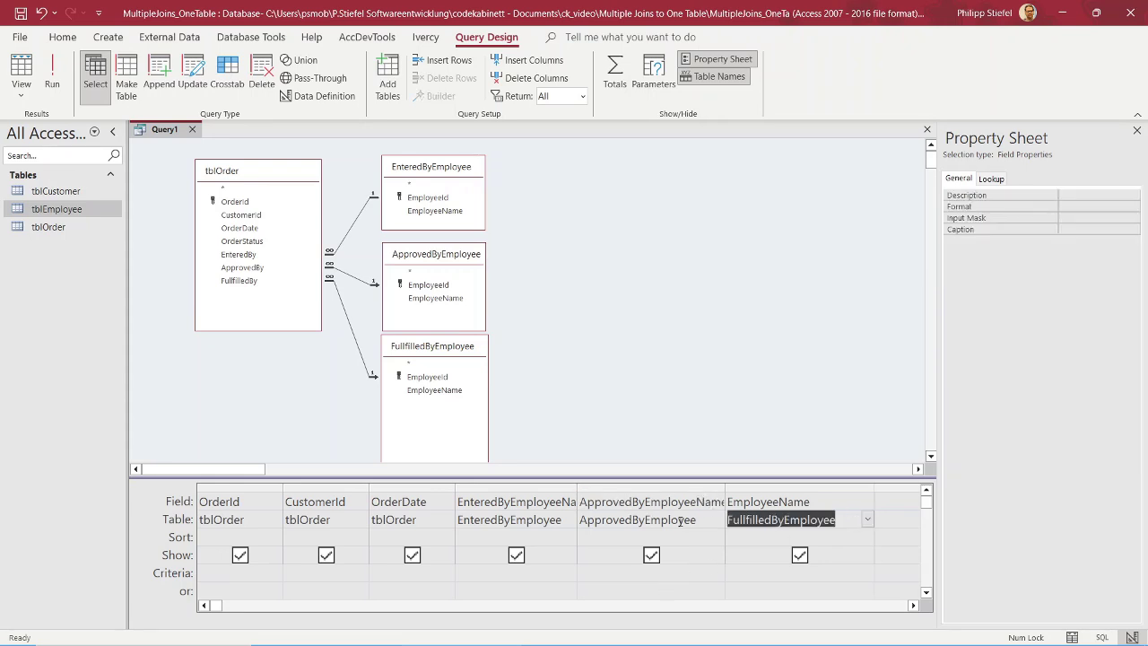
{"action": "left_click", "coordinate": [727, 502]}
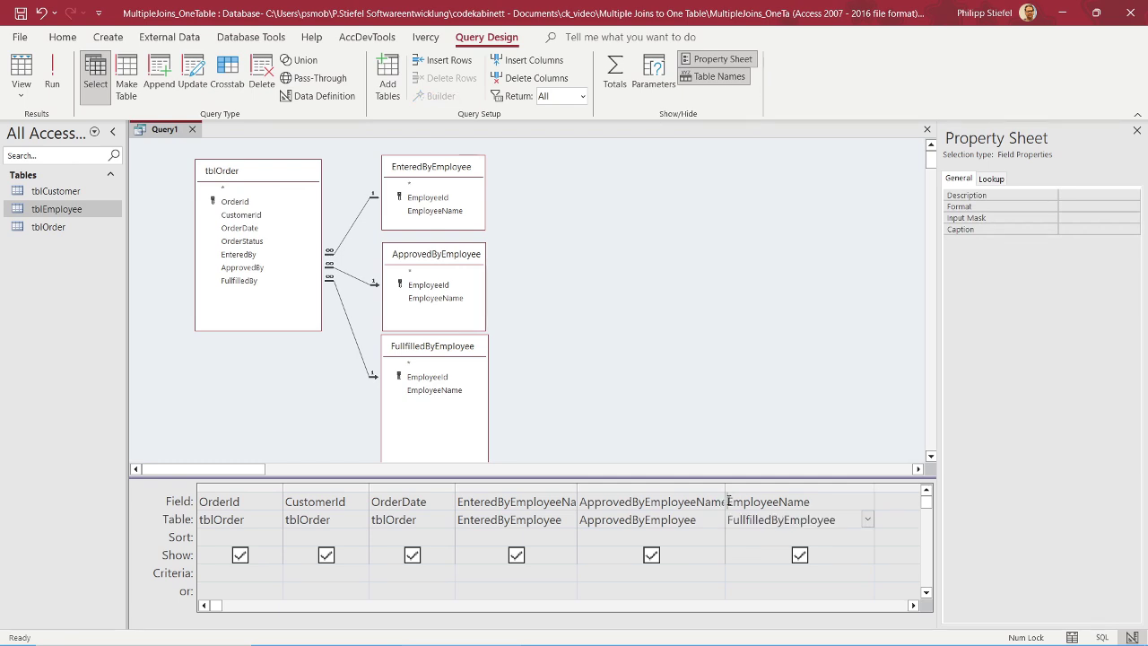
{"action": "key", "text": "ctrl+v"}
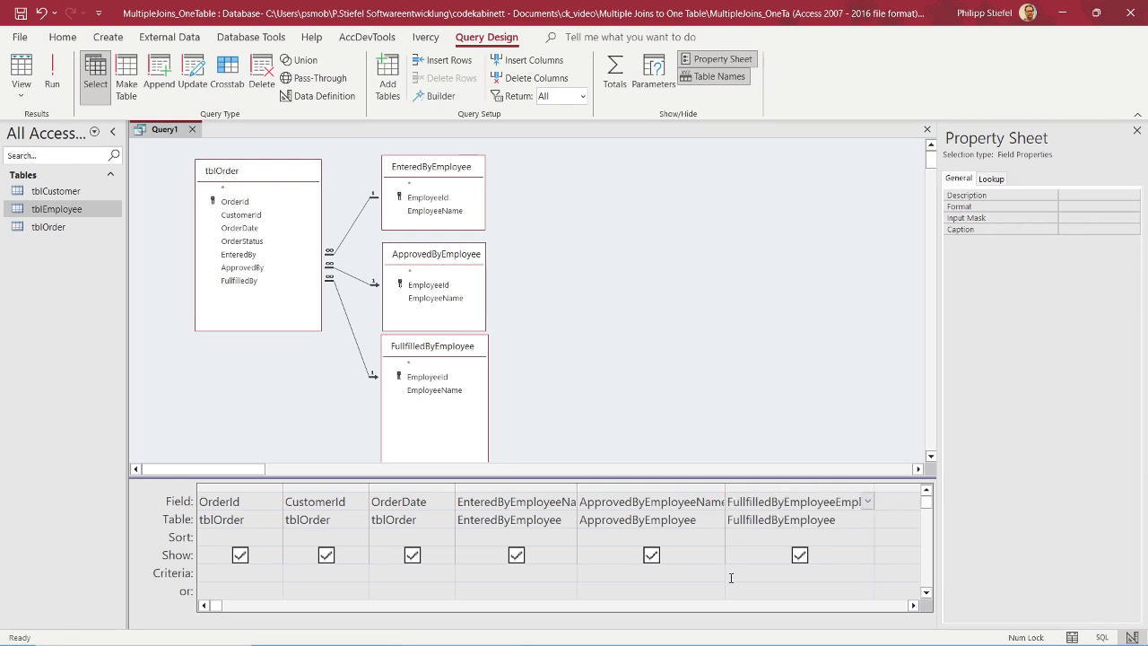
{"action": "type", "text": "Name:"}
{"action": "left_click", "coordinate": [753, 348]}
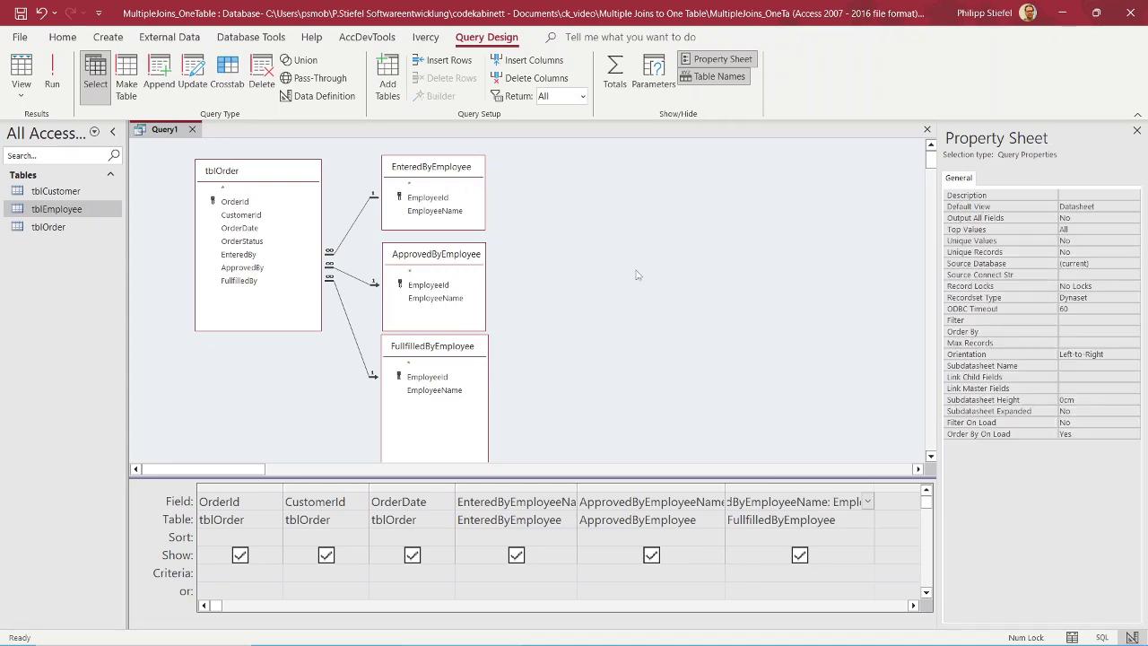
- Run the query and check the headings of the three aliased employee name columns
{"action": "left_click", "coordinate": [52, 74]}
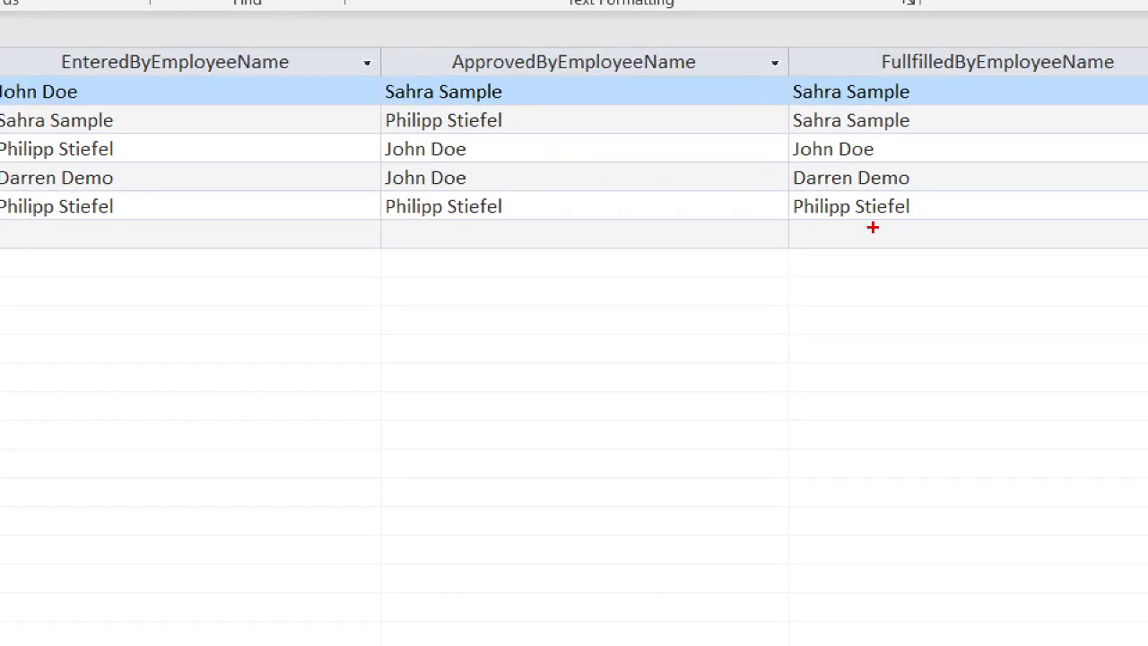
{"action": "left_click_drag", "start_coordinate": [49, 77], "coordinate": [264, 83]}
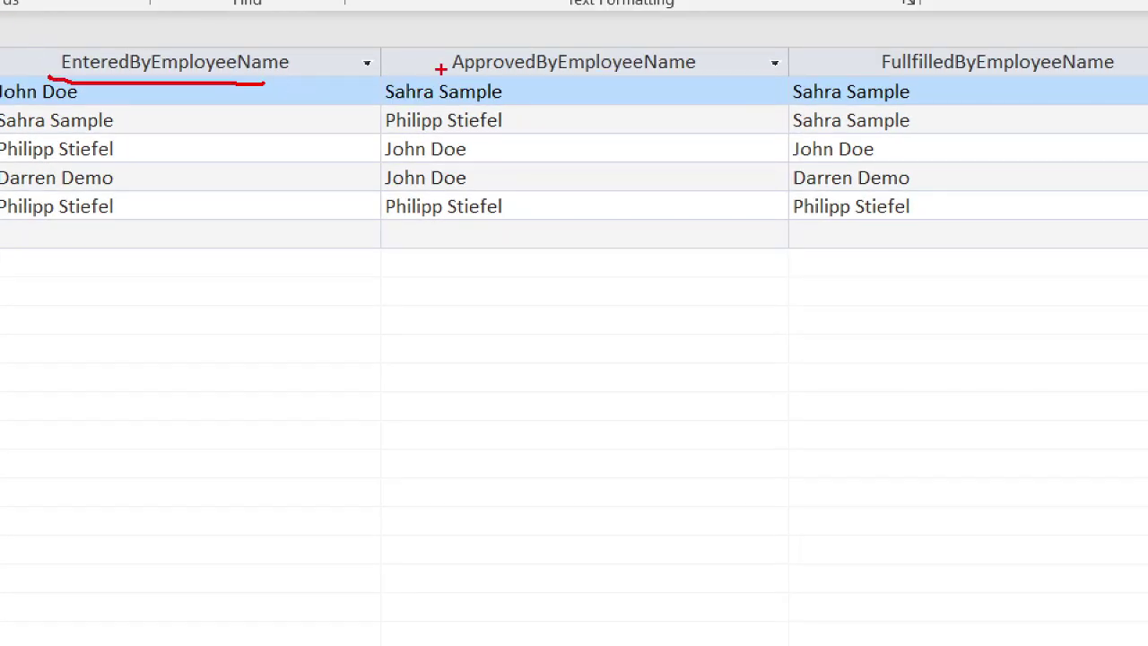
{"action": "left_click_drag", "start_coordinate": [444, 72], "coordinate": [699, 81]}
{"action": "left_click_drag", "start_coordinate": [872, 76], "coordinate": [1146, 80]}
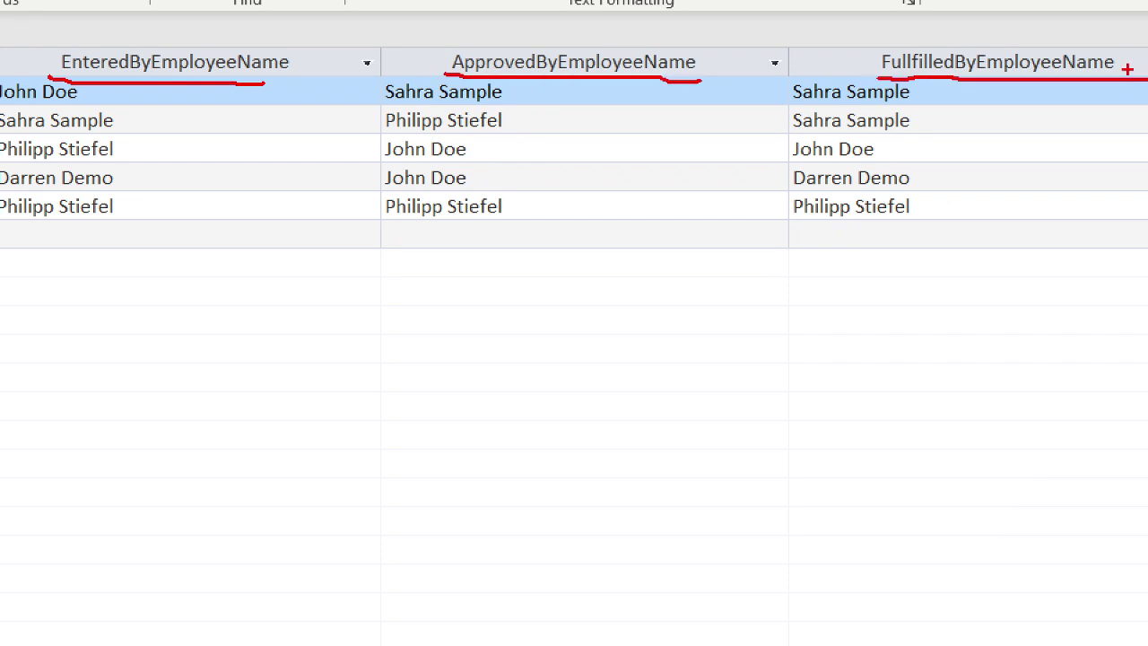